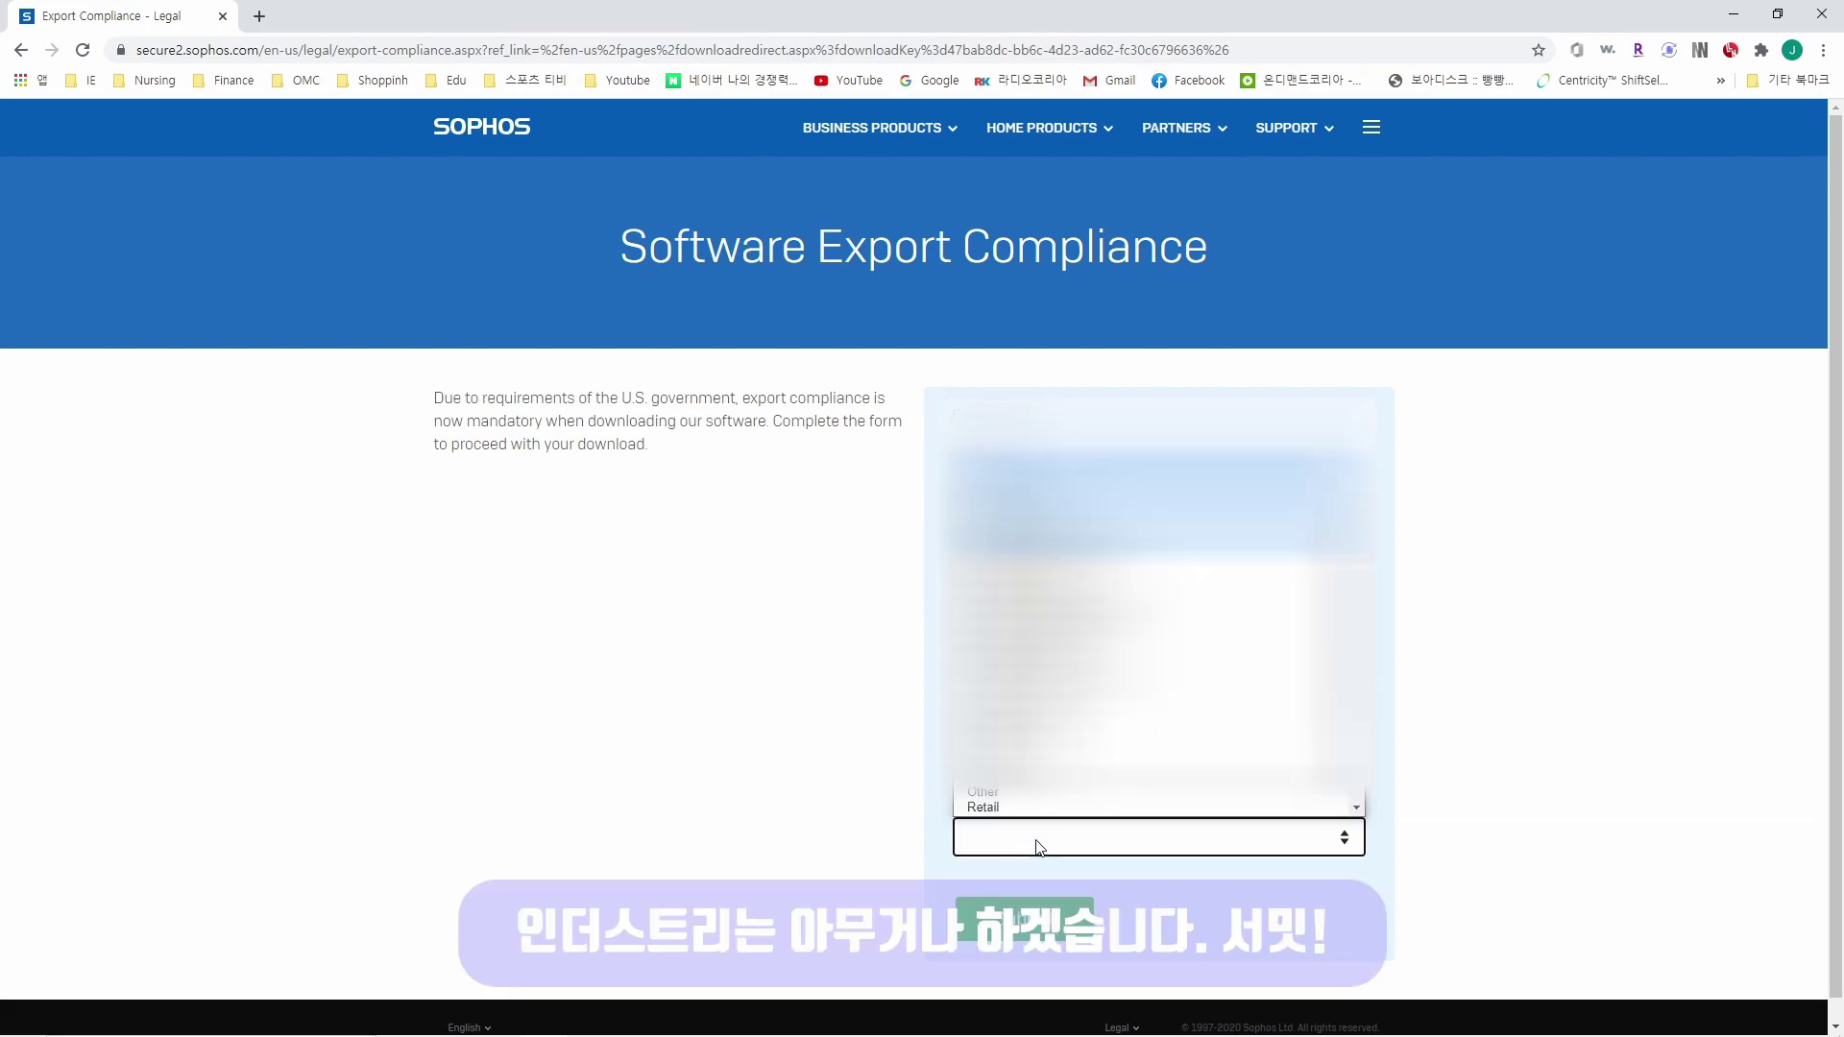
- Set the industry to Non-Profit in the export compliance form and submit it to start the download
key(n)
key(Return)
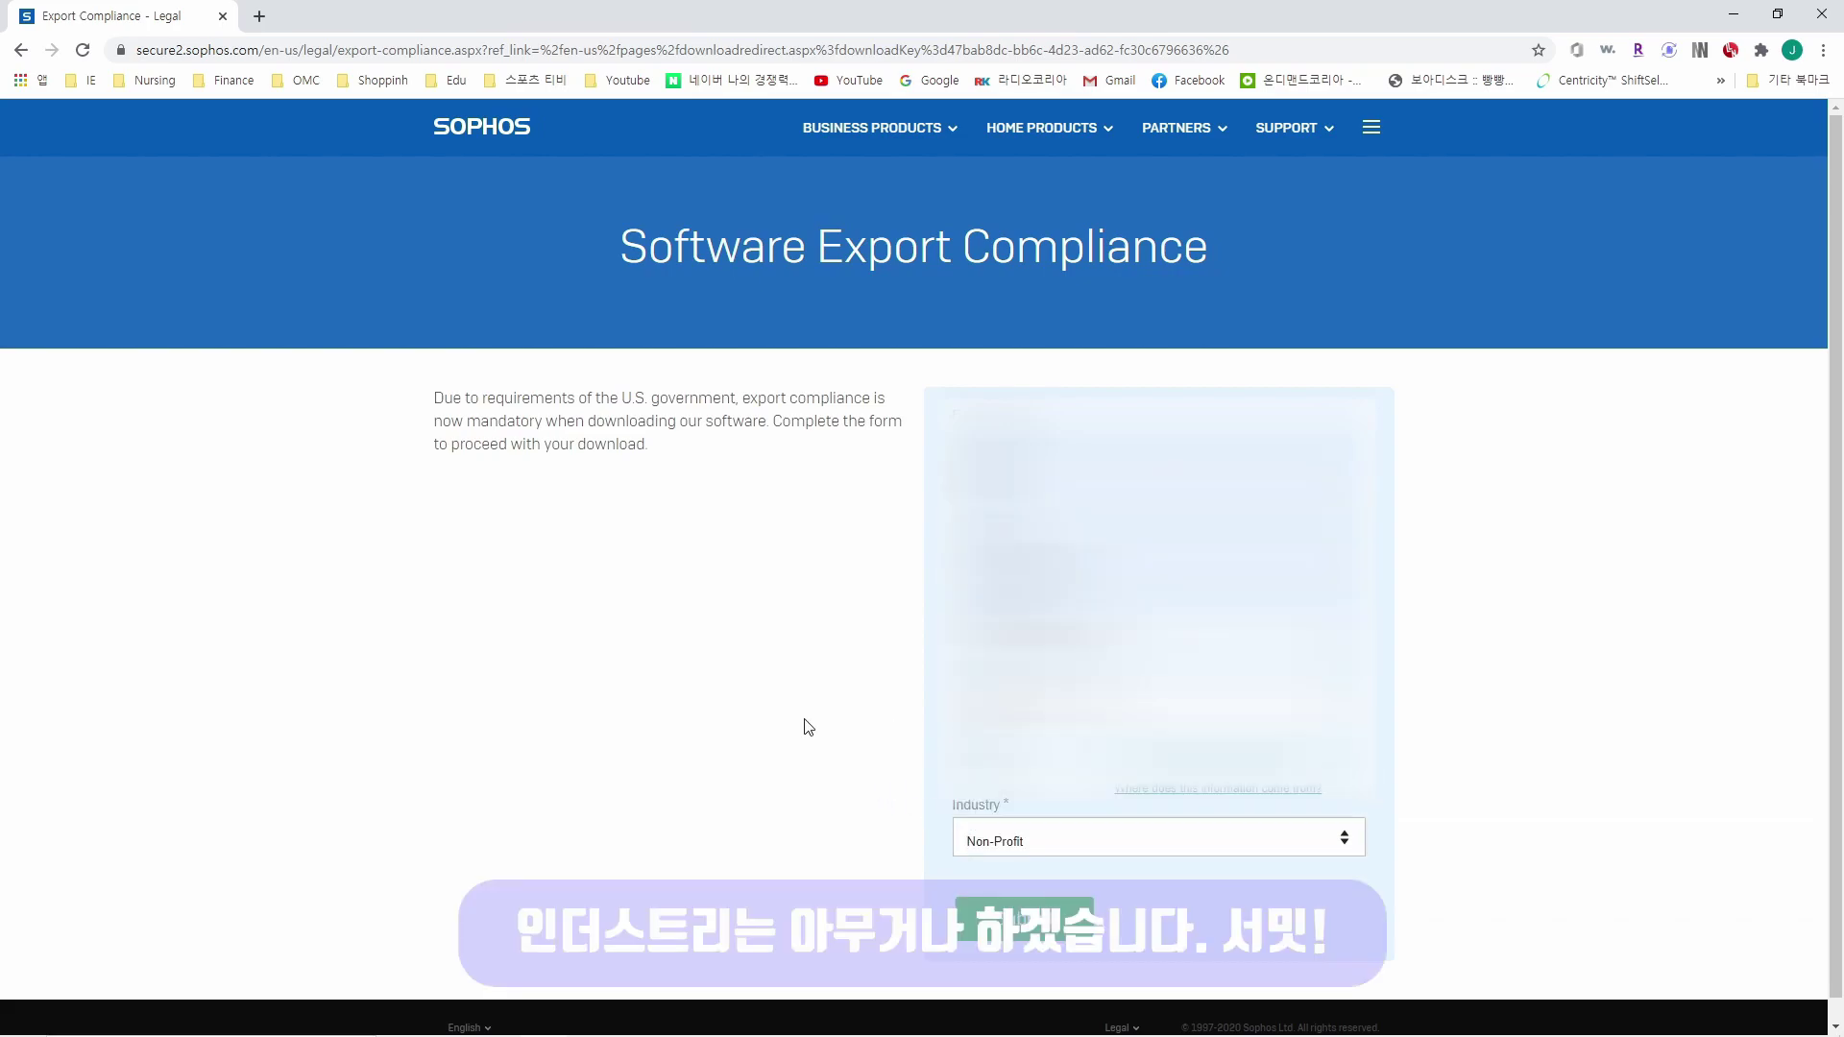
scroll(936, 862, down, 1)
click(999, 903)
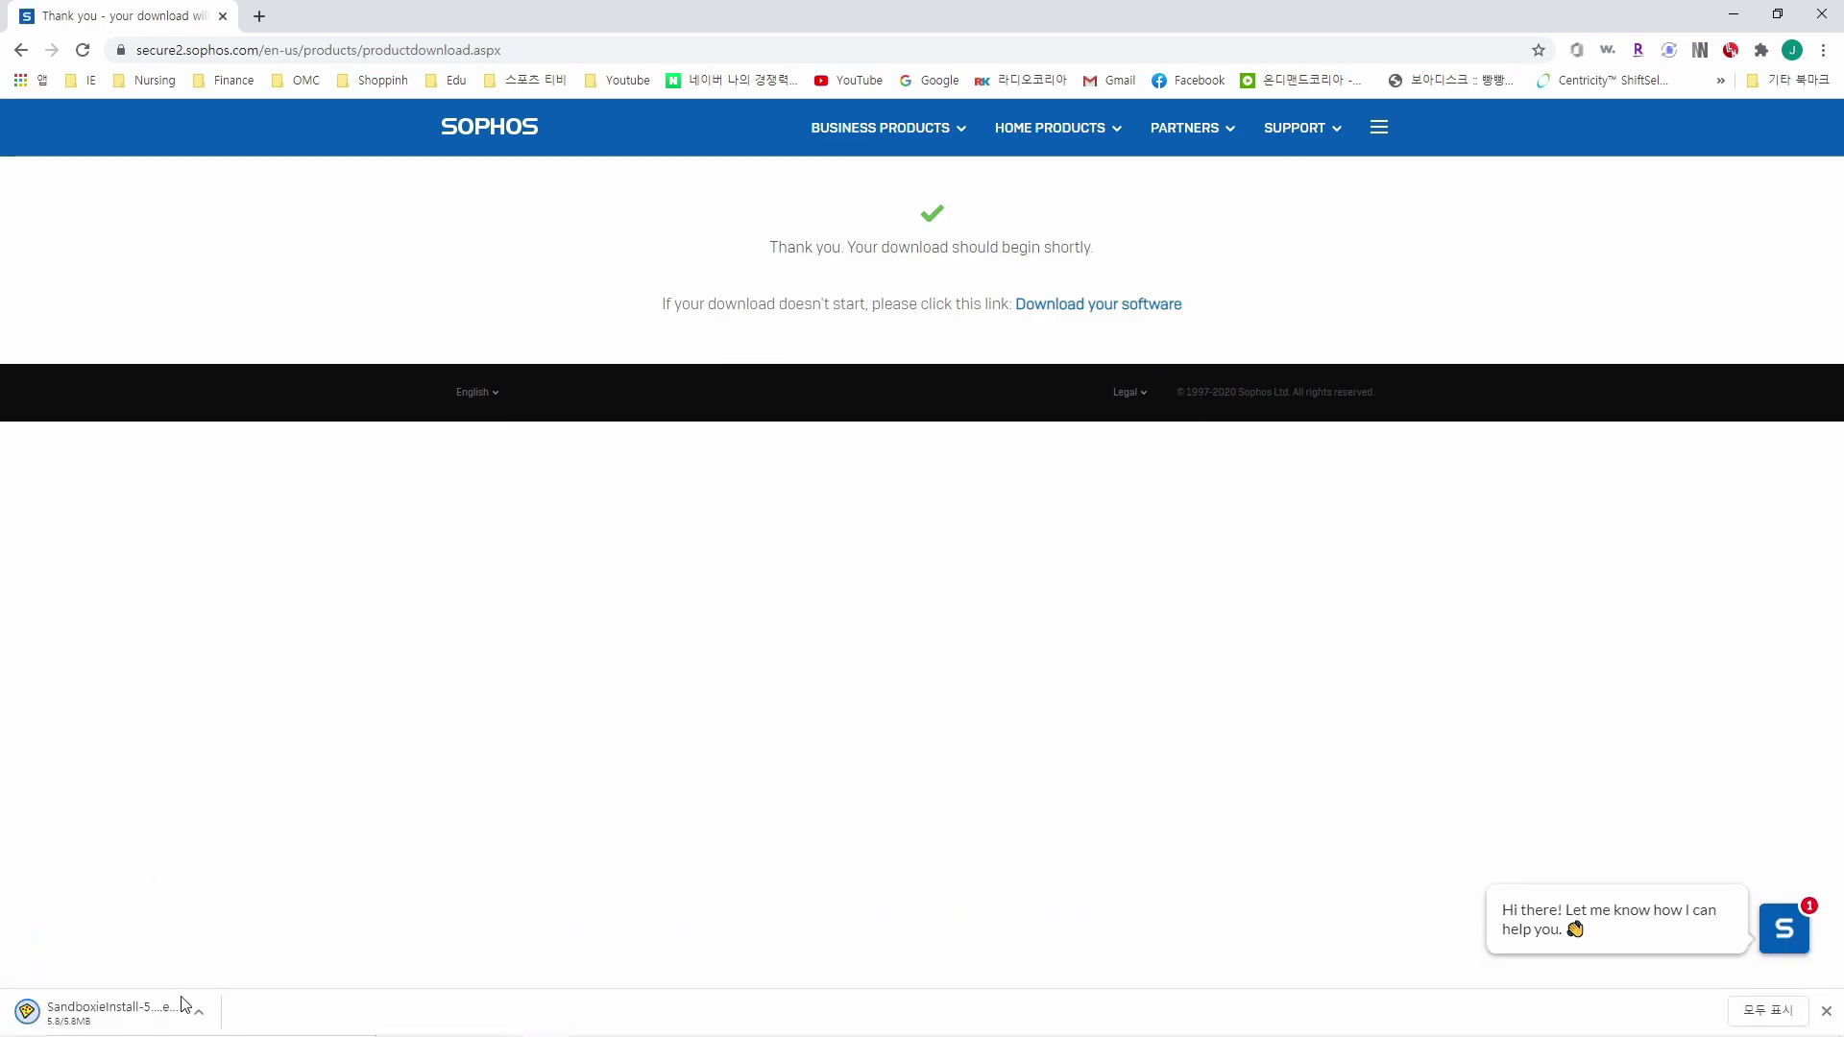
- Run the downloaded Sandboxie installer in English, accept the license agreement, and install to the default Program Files\Sandboxie folder
click(201, 1016)
click(256, 869)
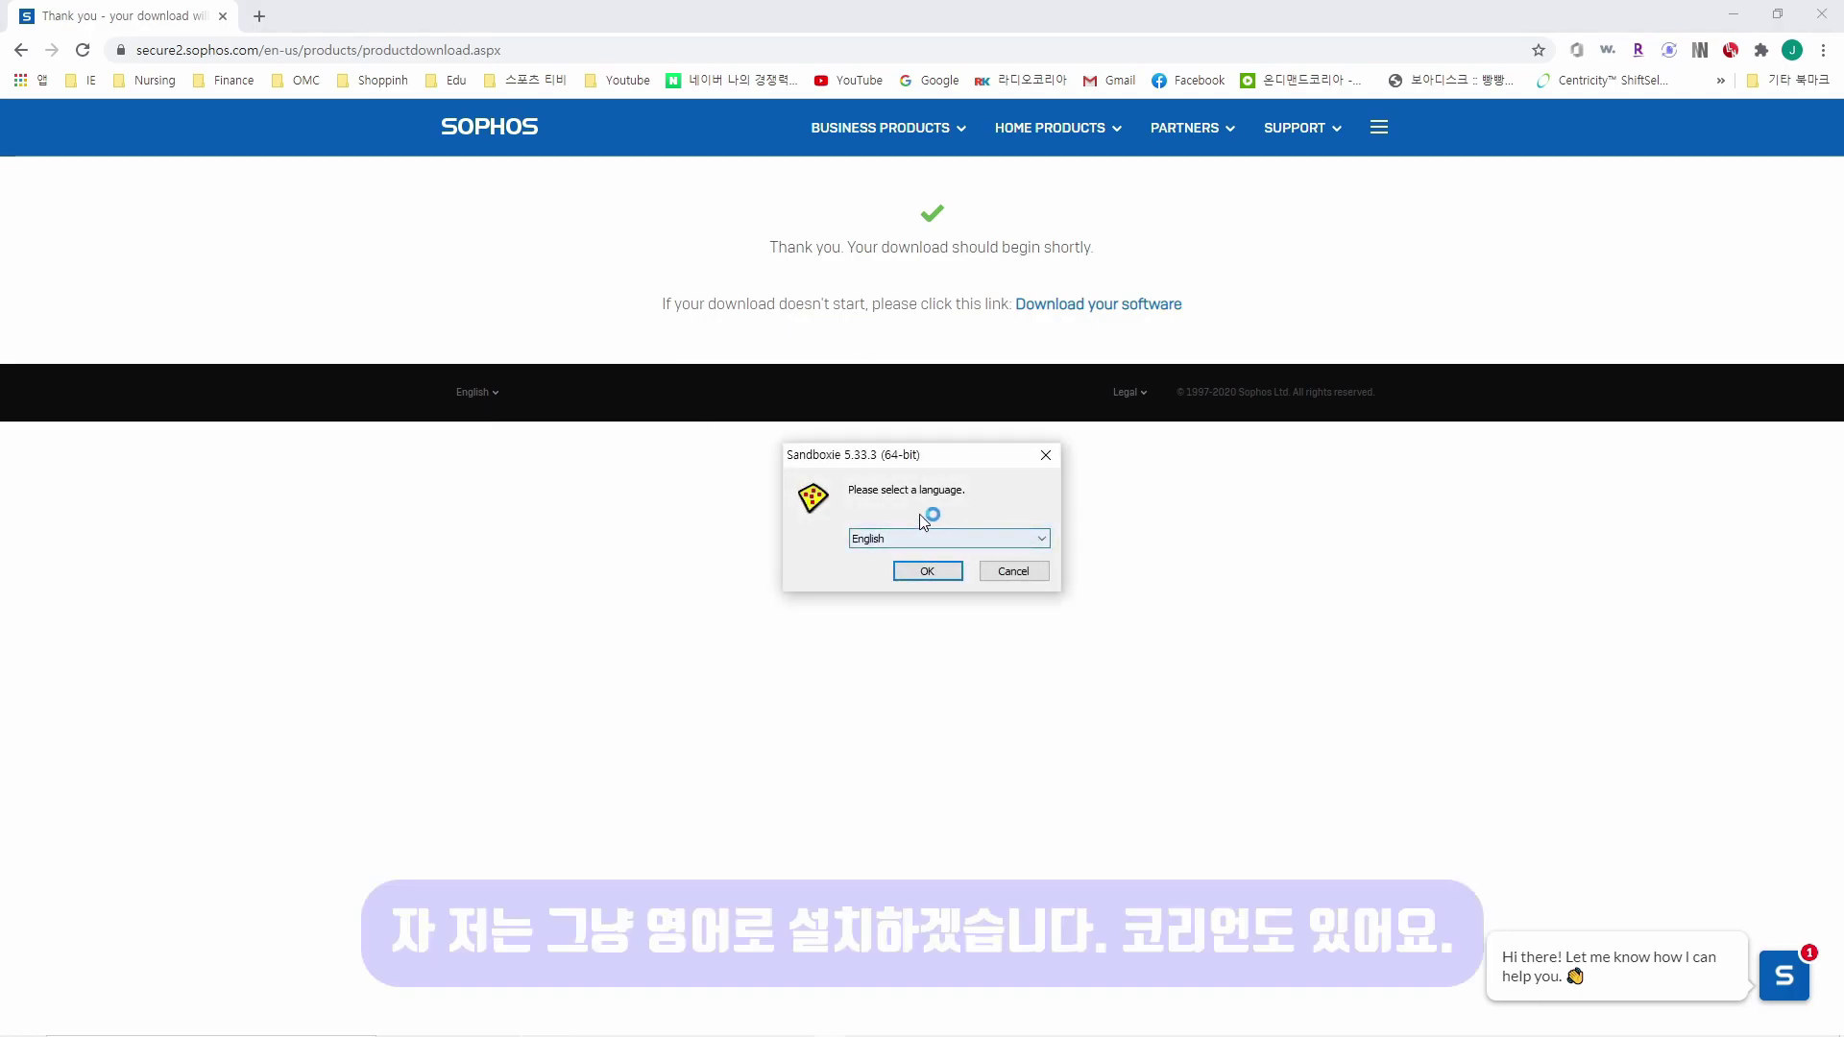
click(917, 571)
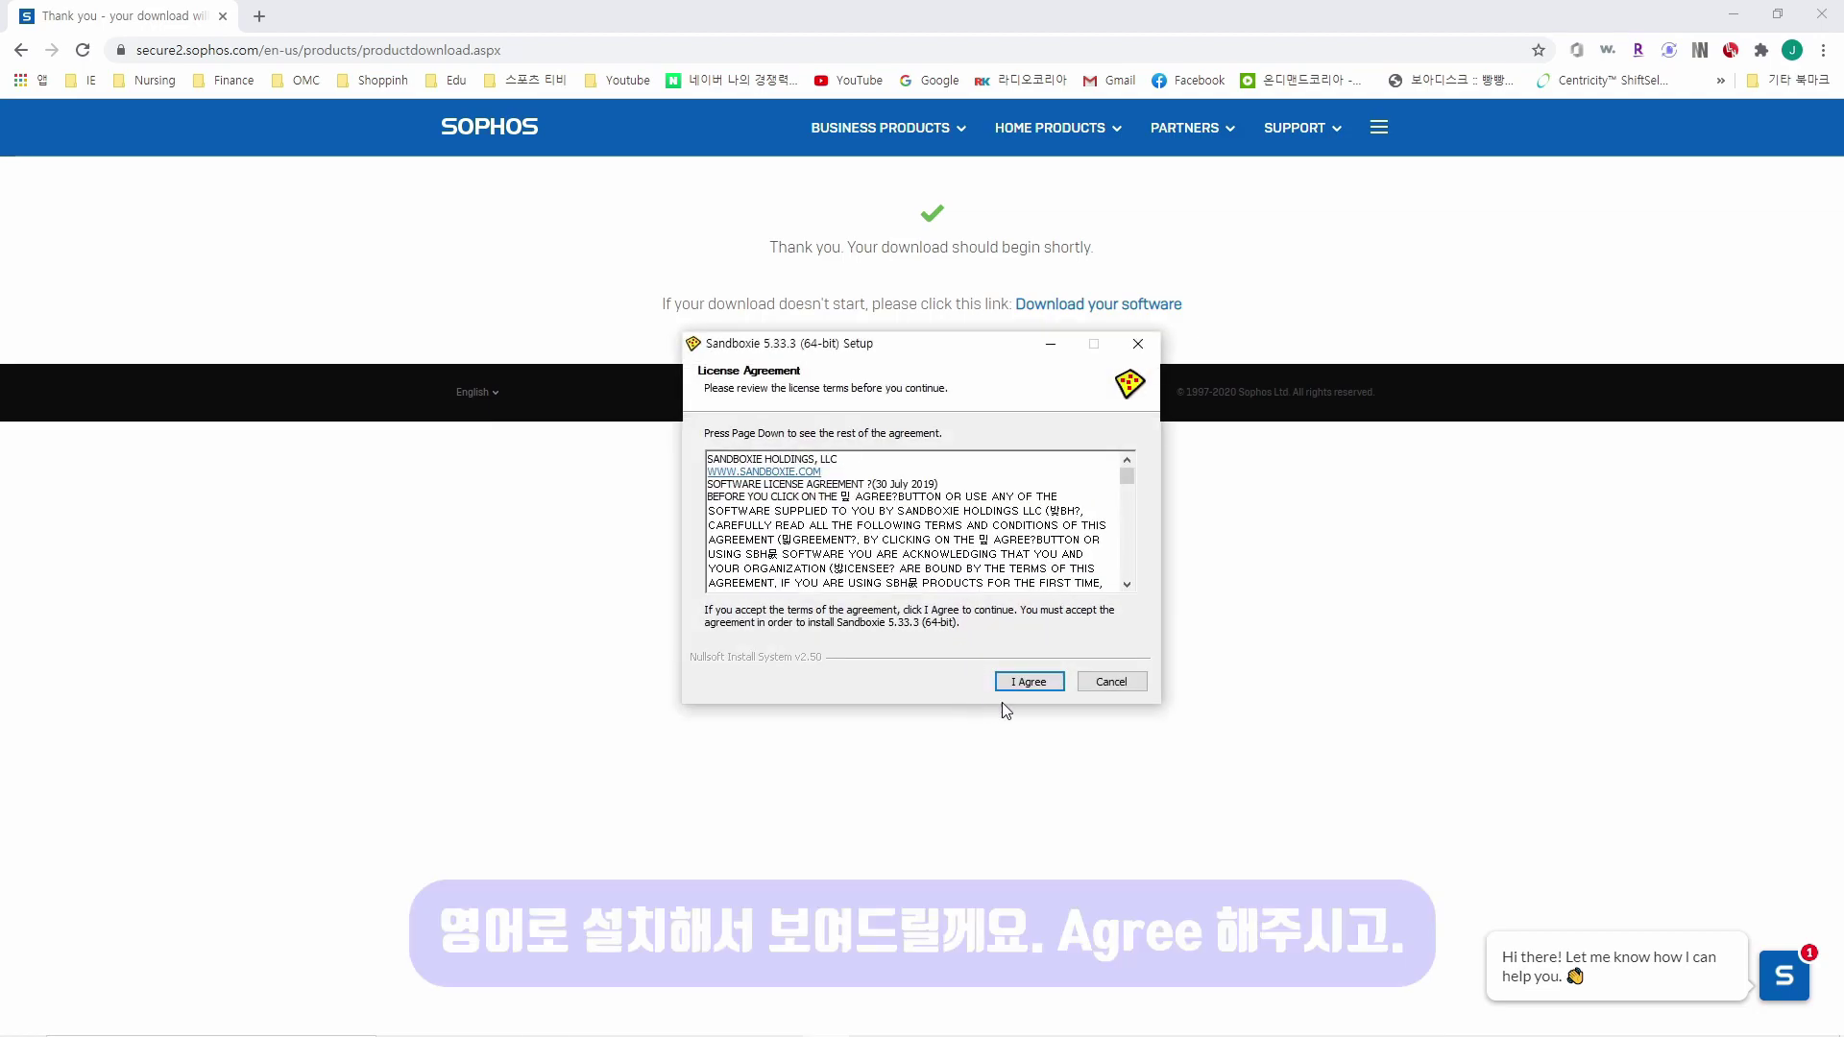
click(1028, 683)
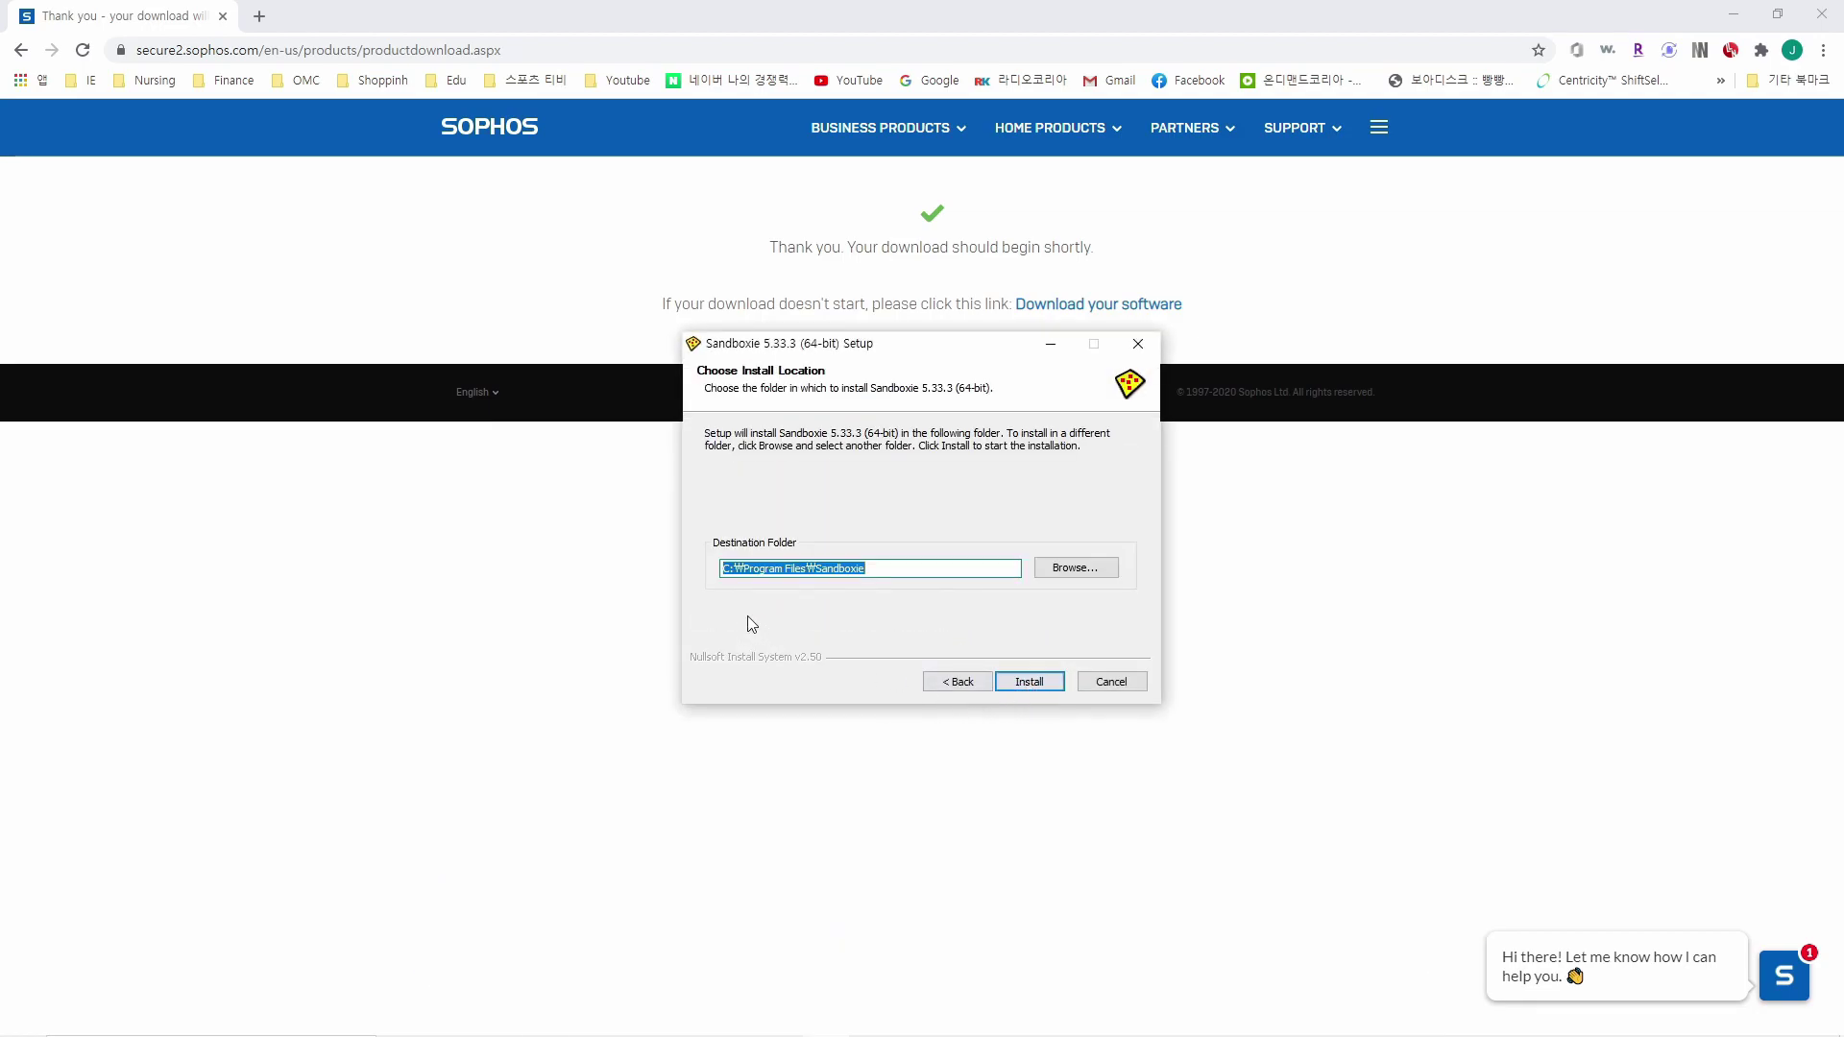
click(1036, 681)
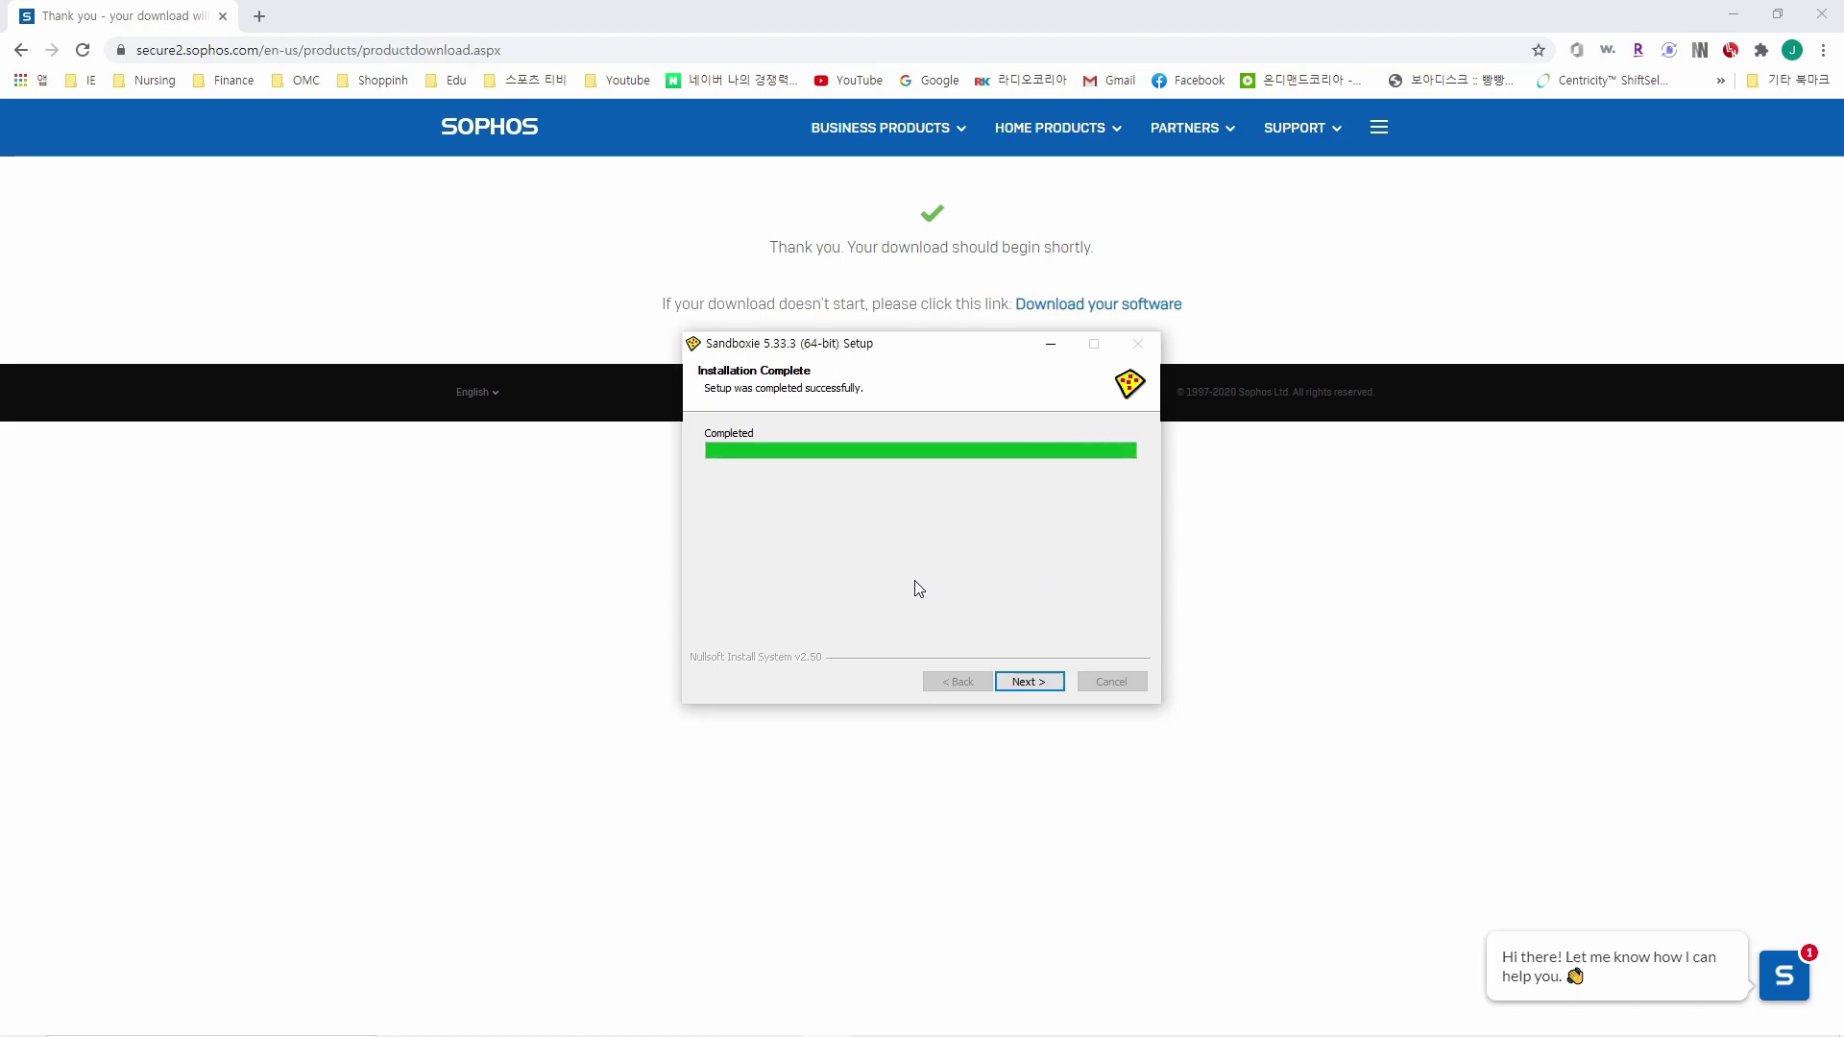
- Install the Sandboxie system-level driver, finish the setup, and apply the suggested software compatibility settings
click(1035, 688)
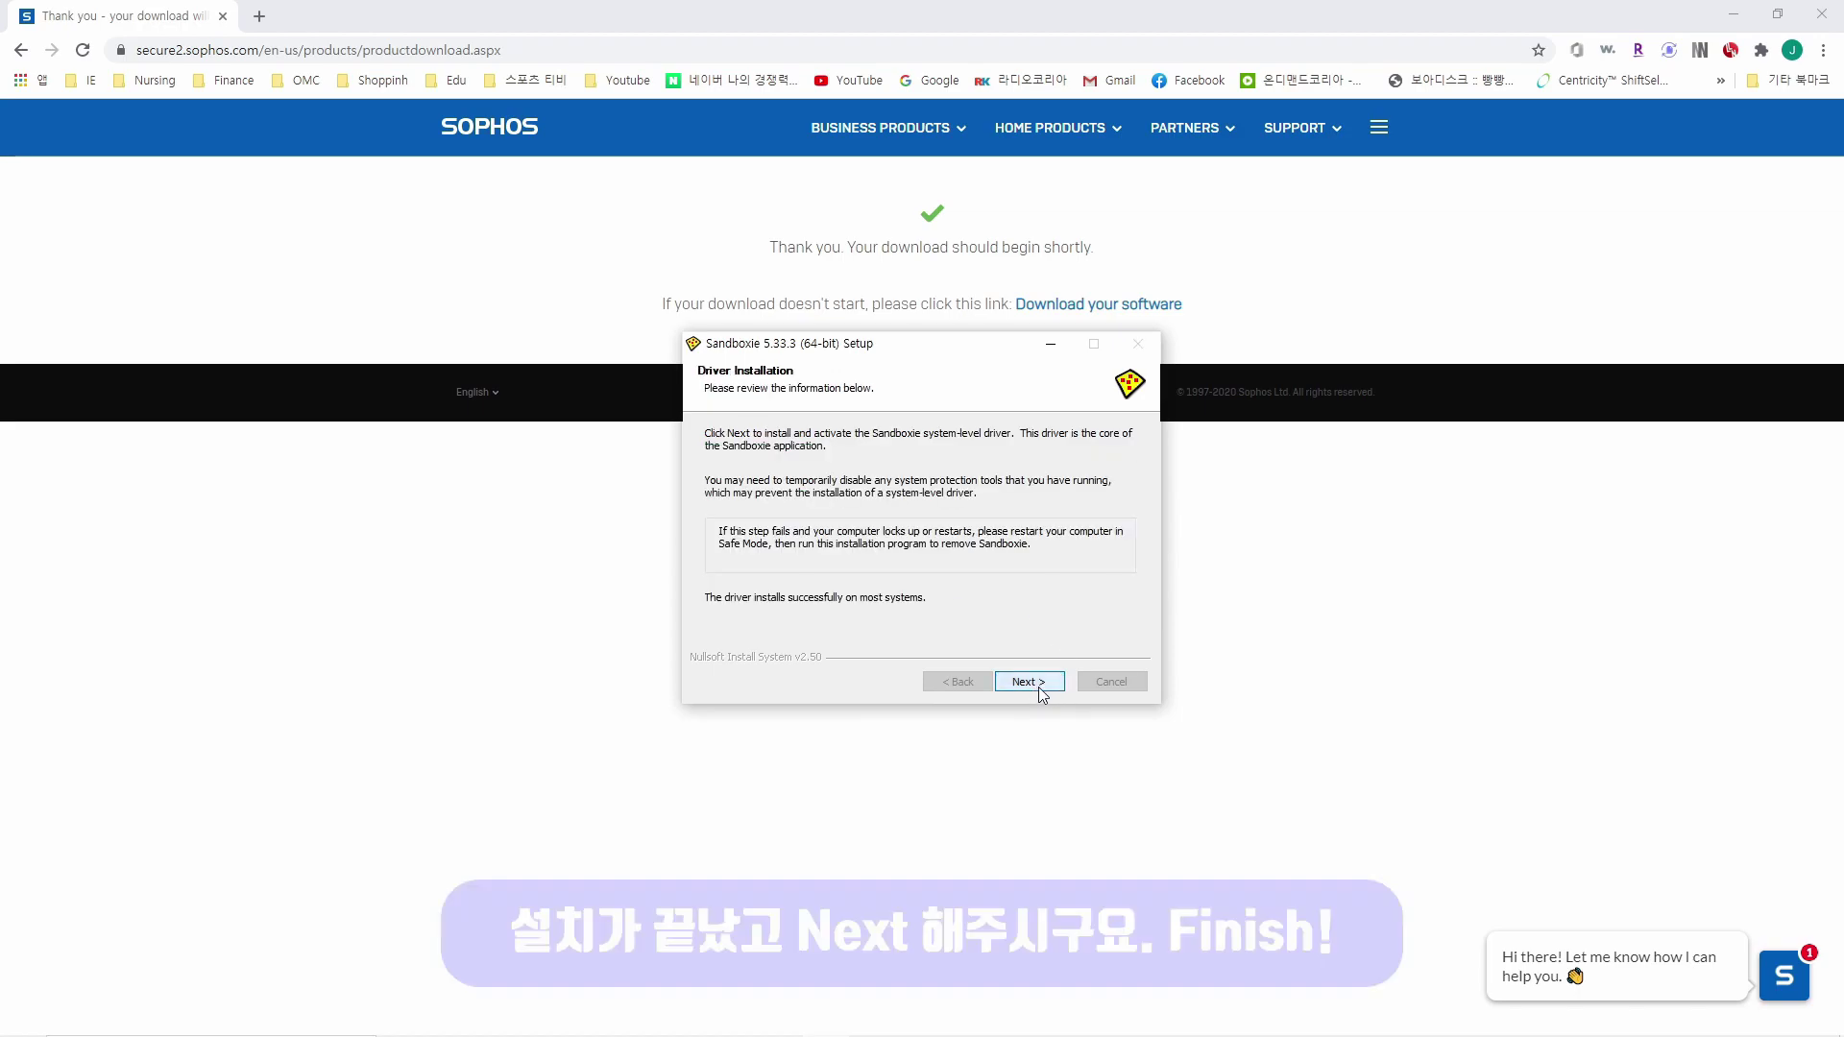
click(1036, 685)
click(1045, 686)
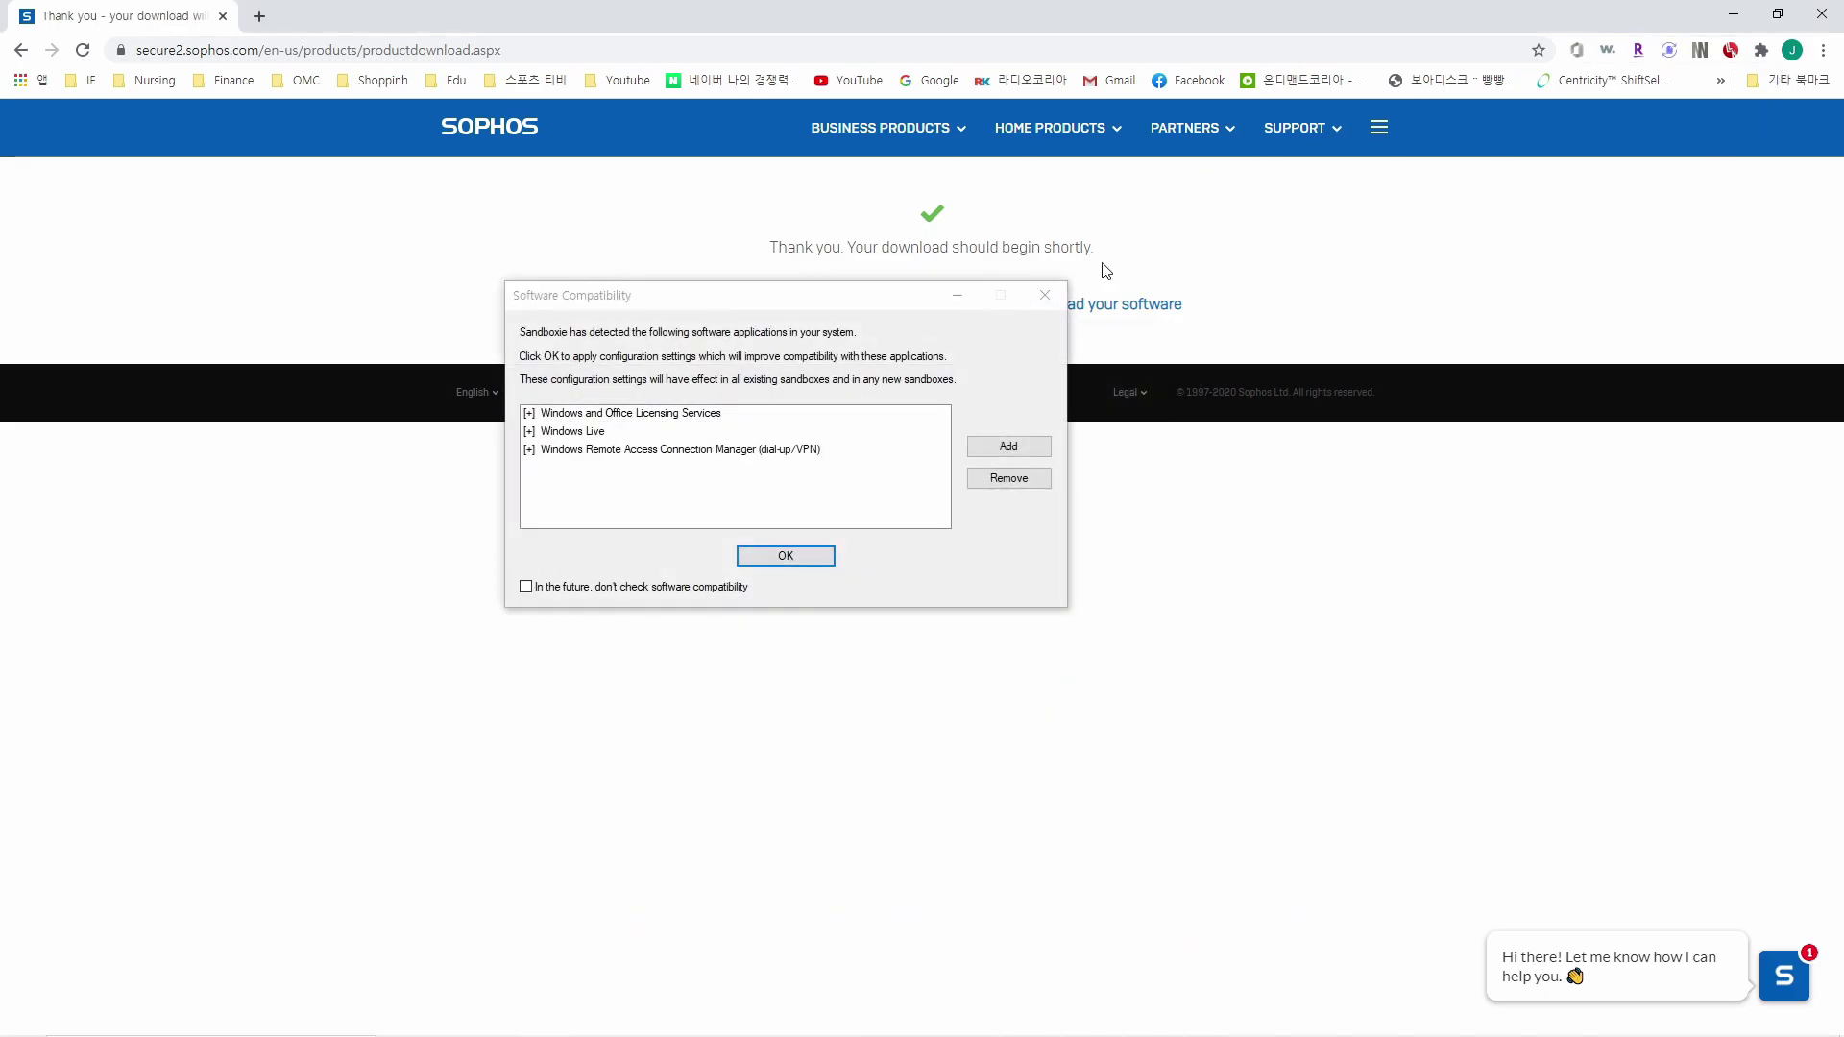
click(799, 565)
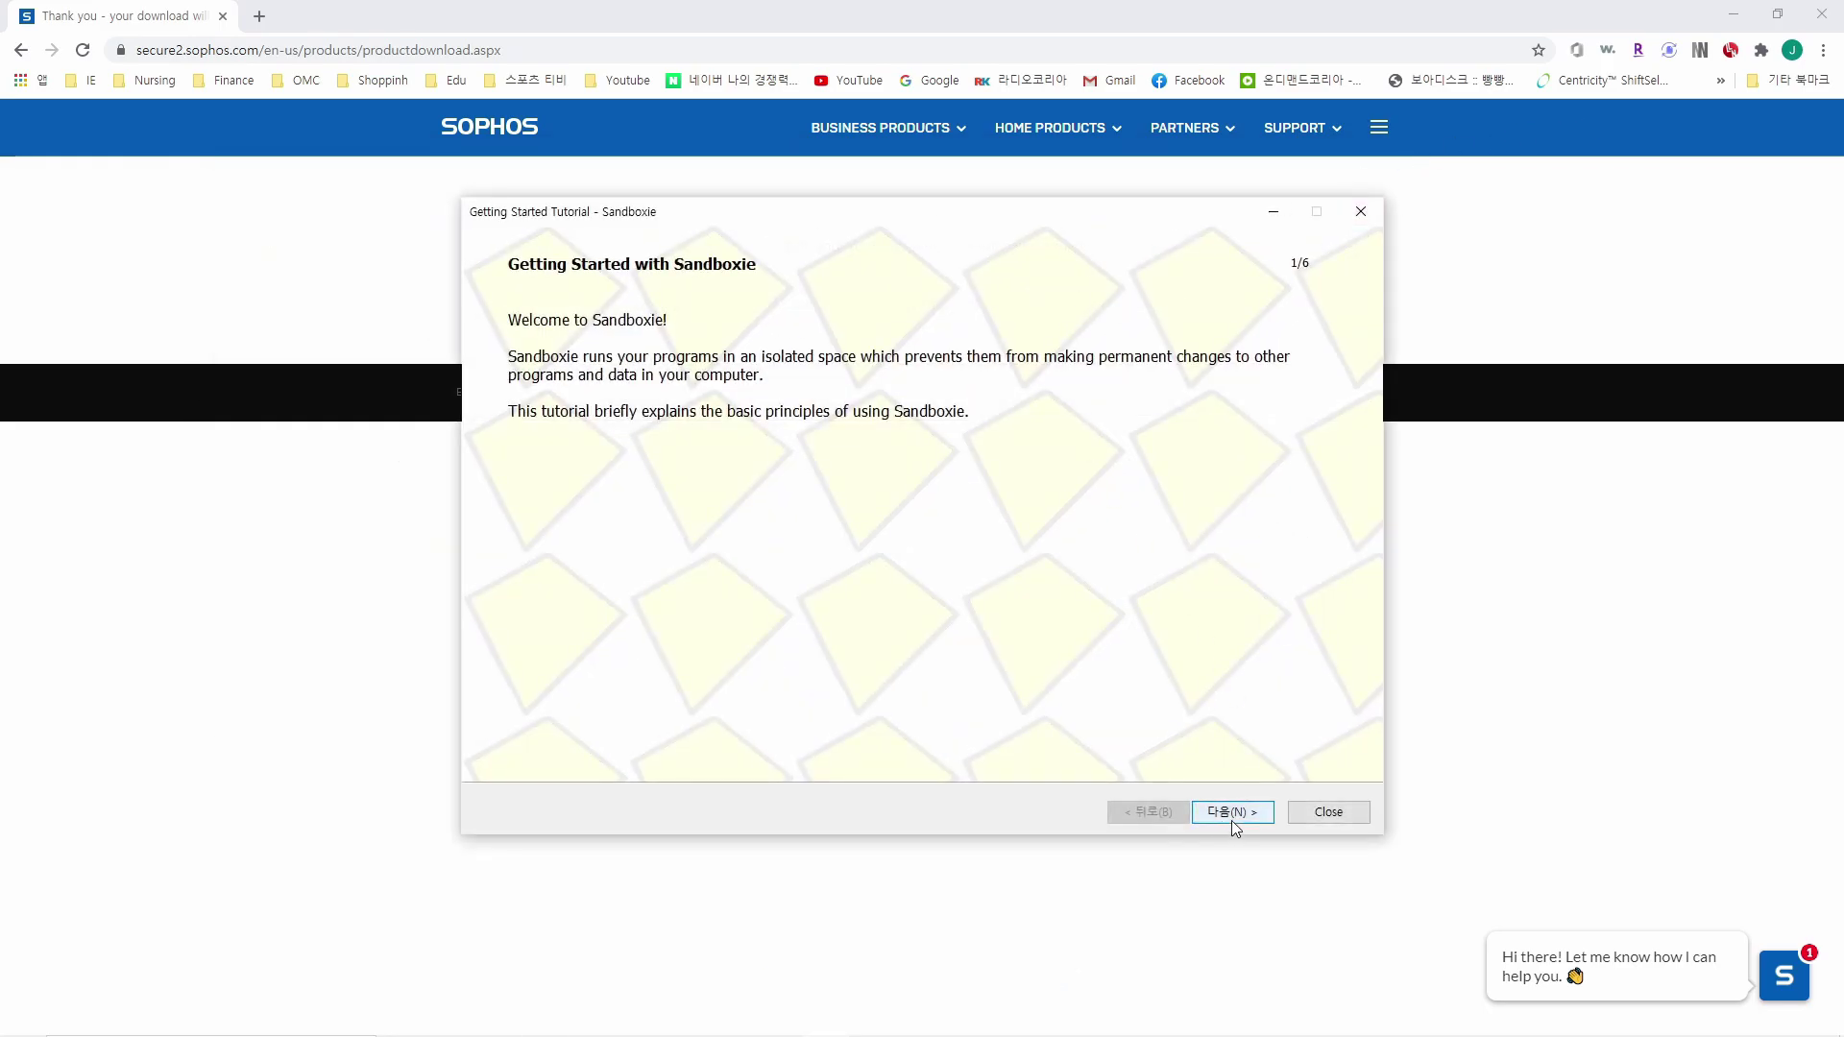
- Page through the Getting Started with Sandboxie tutorial to its end and finish it
click(1234, 814)
click(1233, 812)
click(1233, 812)
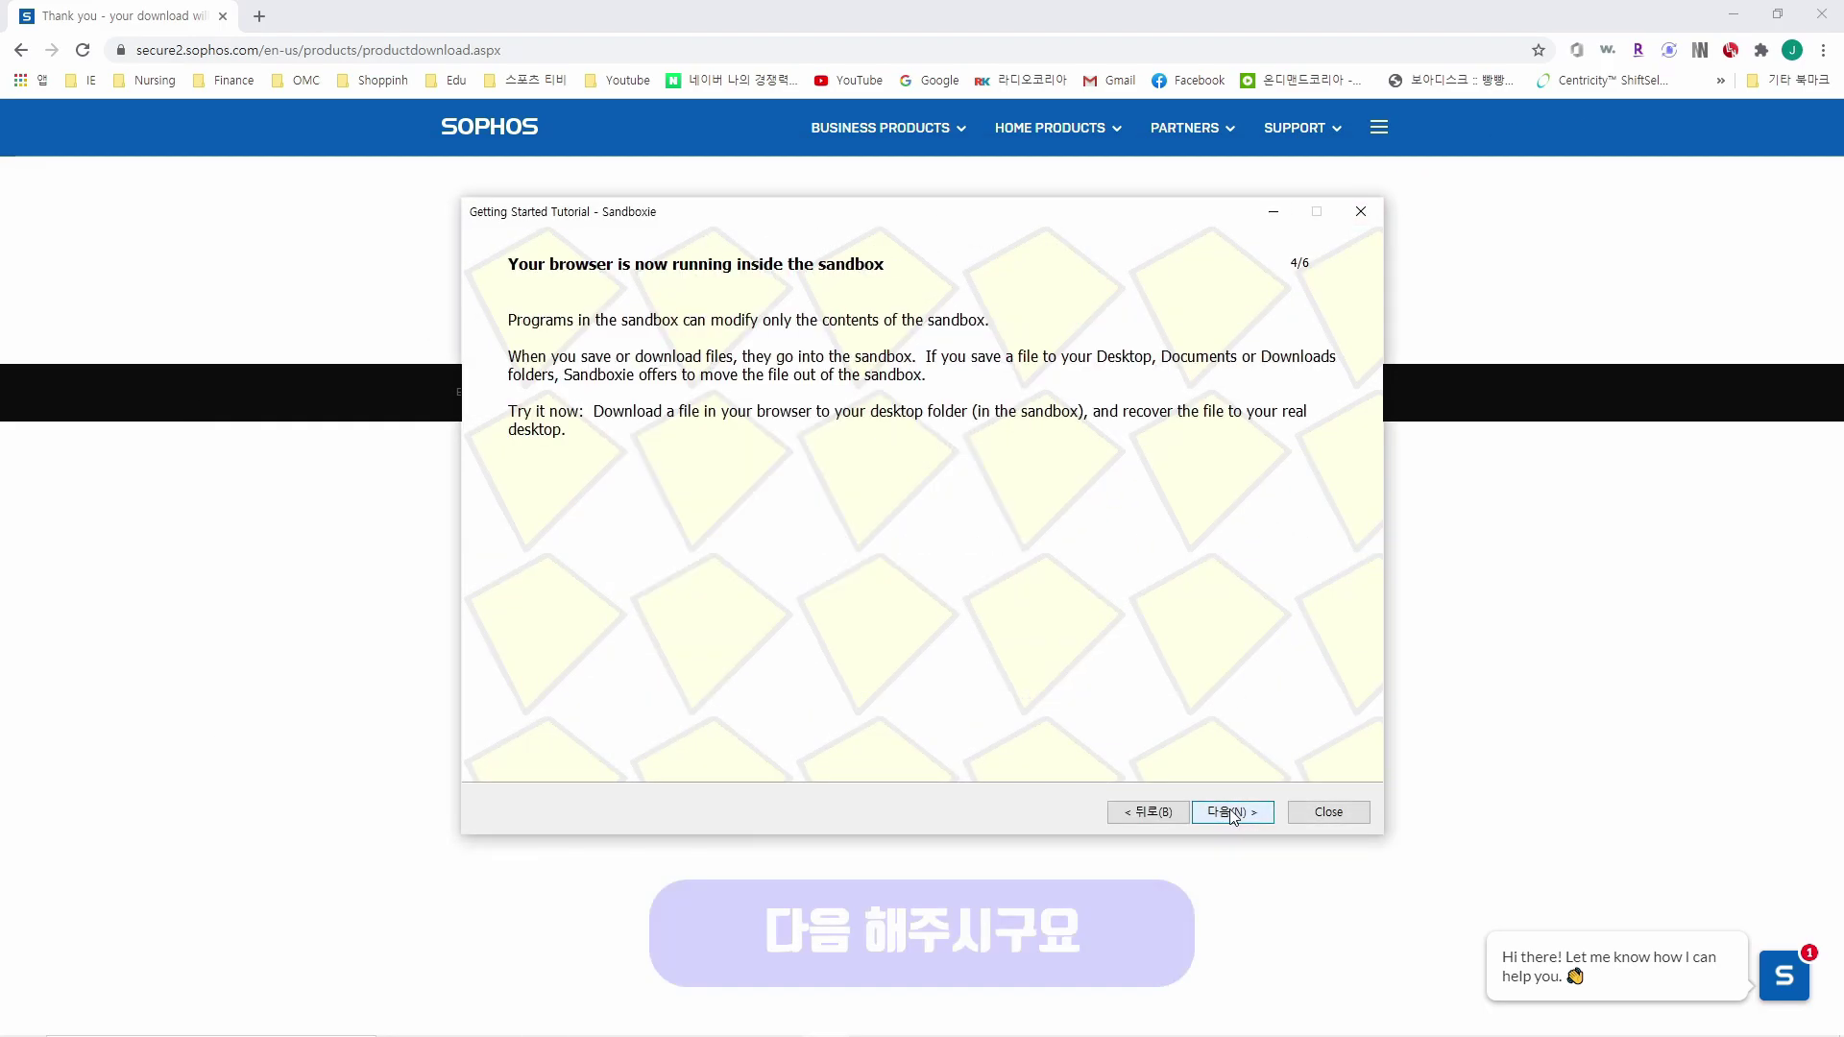
click(1232, 812)
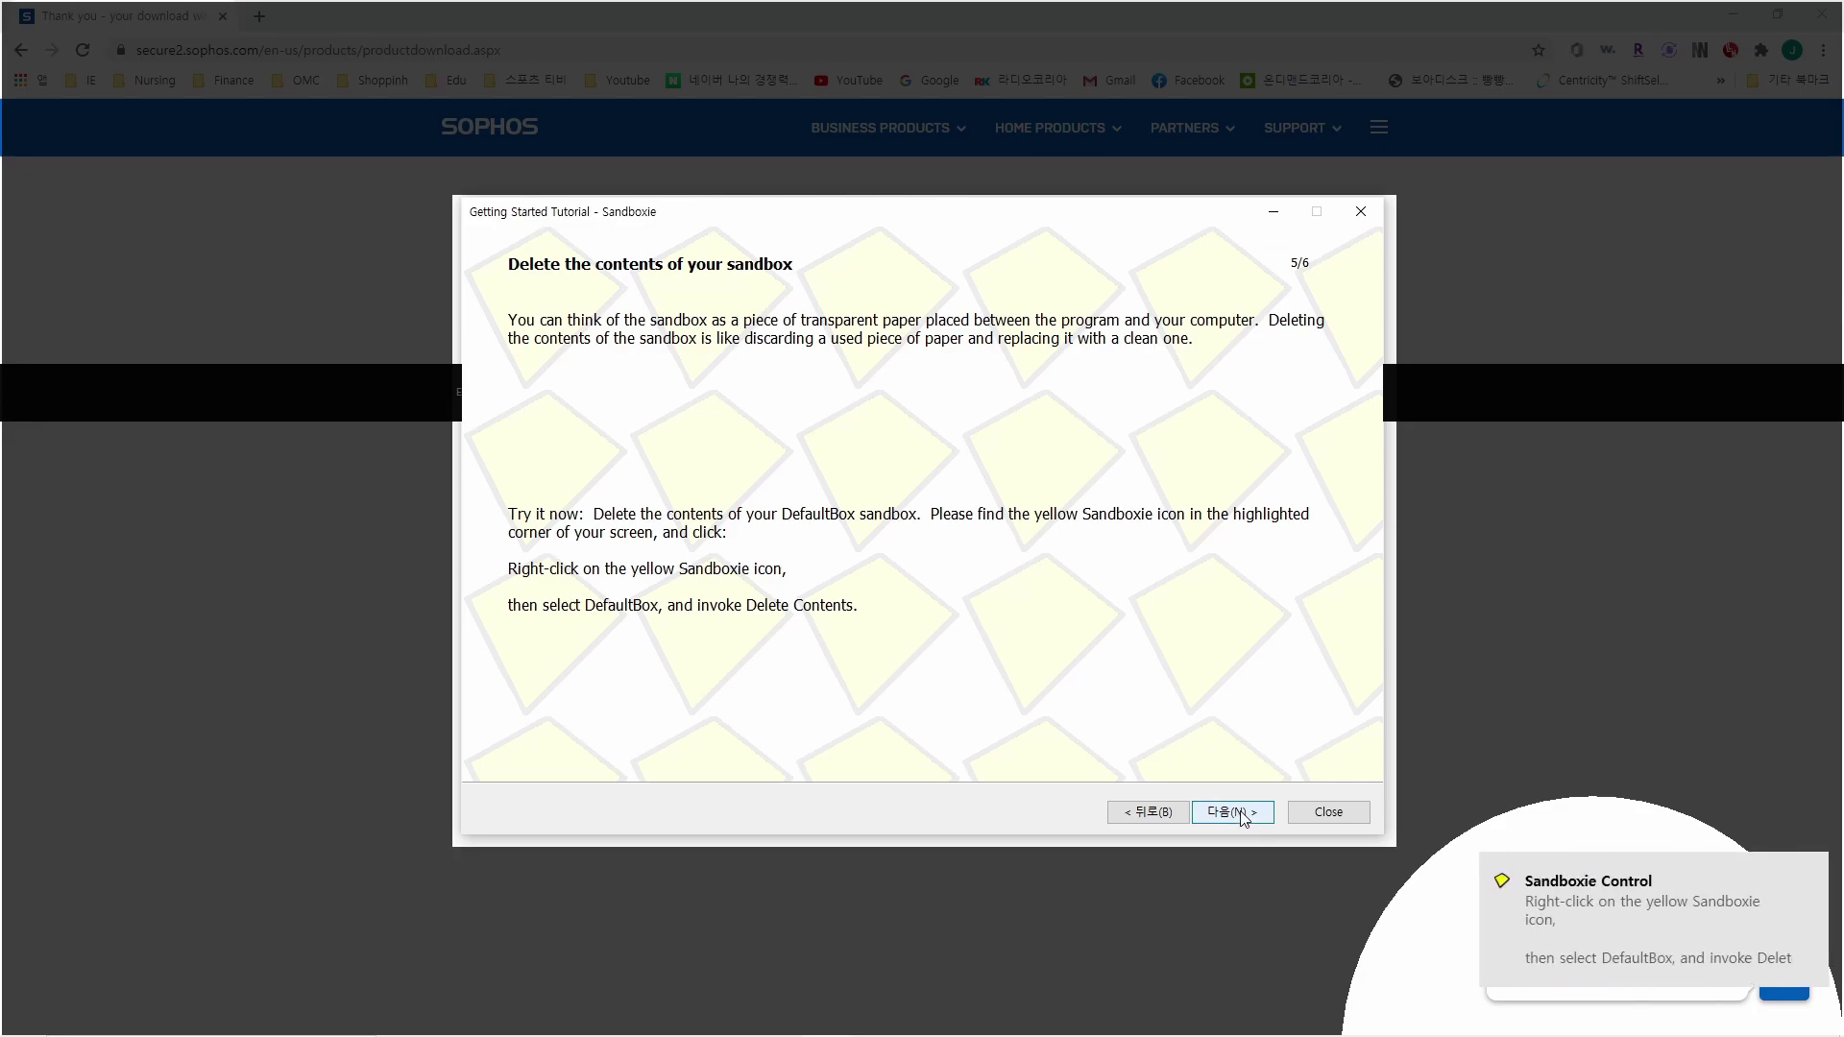
click(1232, 813)
click(1236, 814)
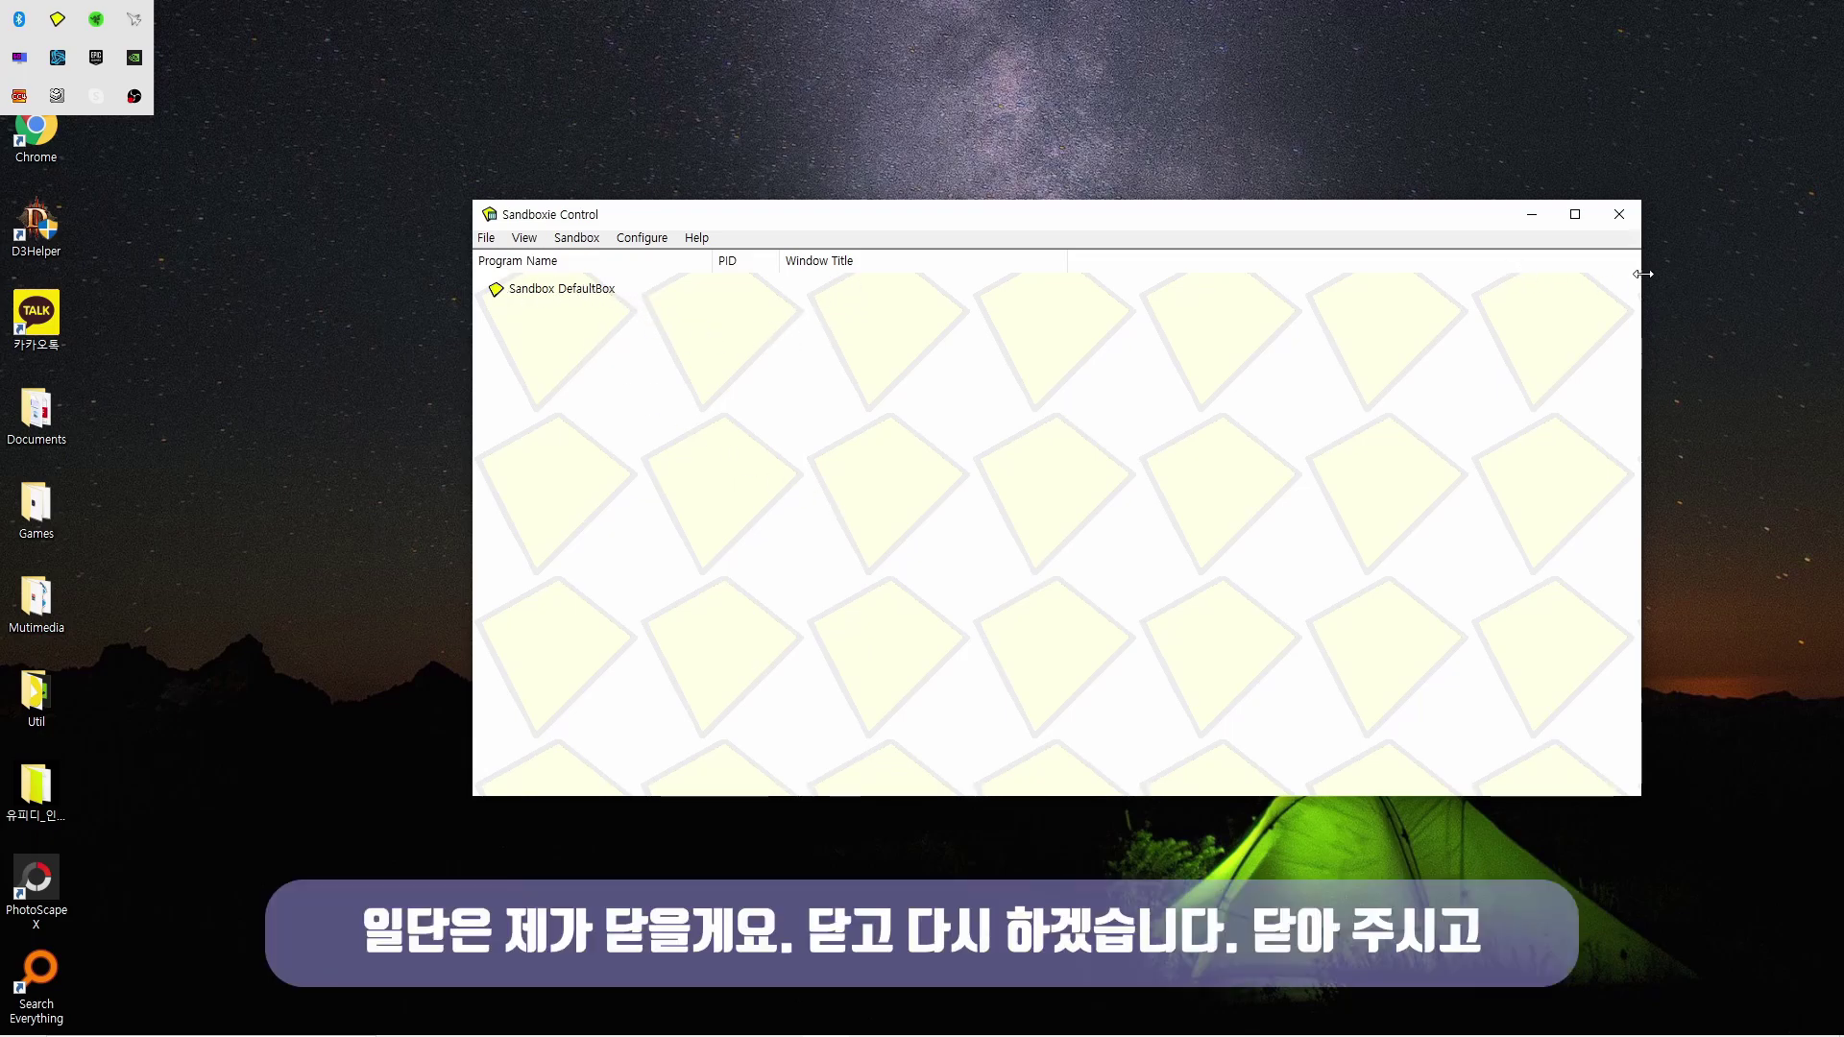
- Hide the Sandboxie Control window and turn off the hide-window message for the future
click(1610, 216)
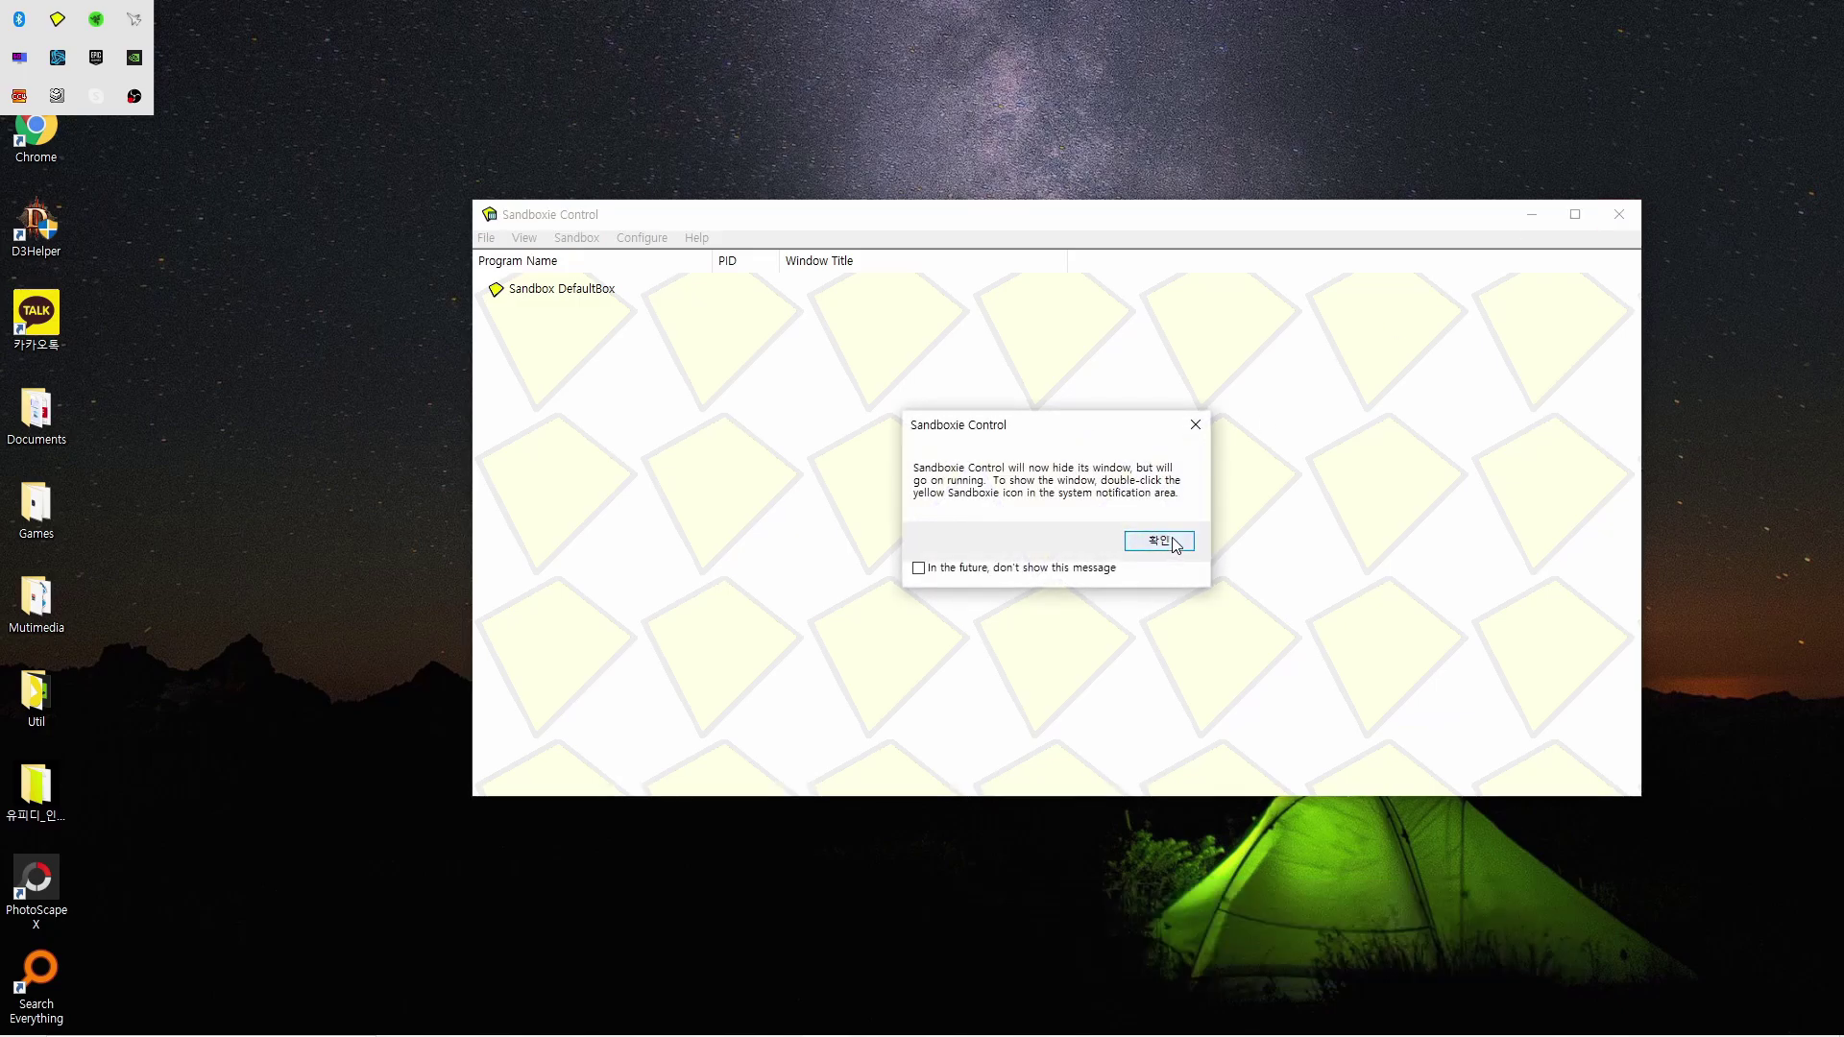
click(919, 569)
click(1152, 539)
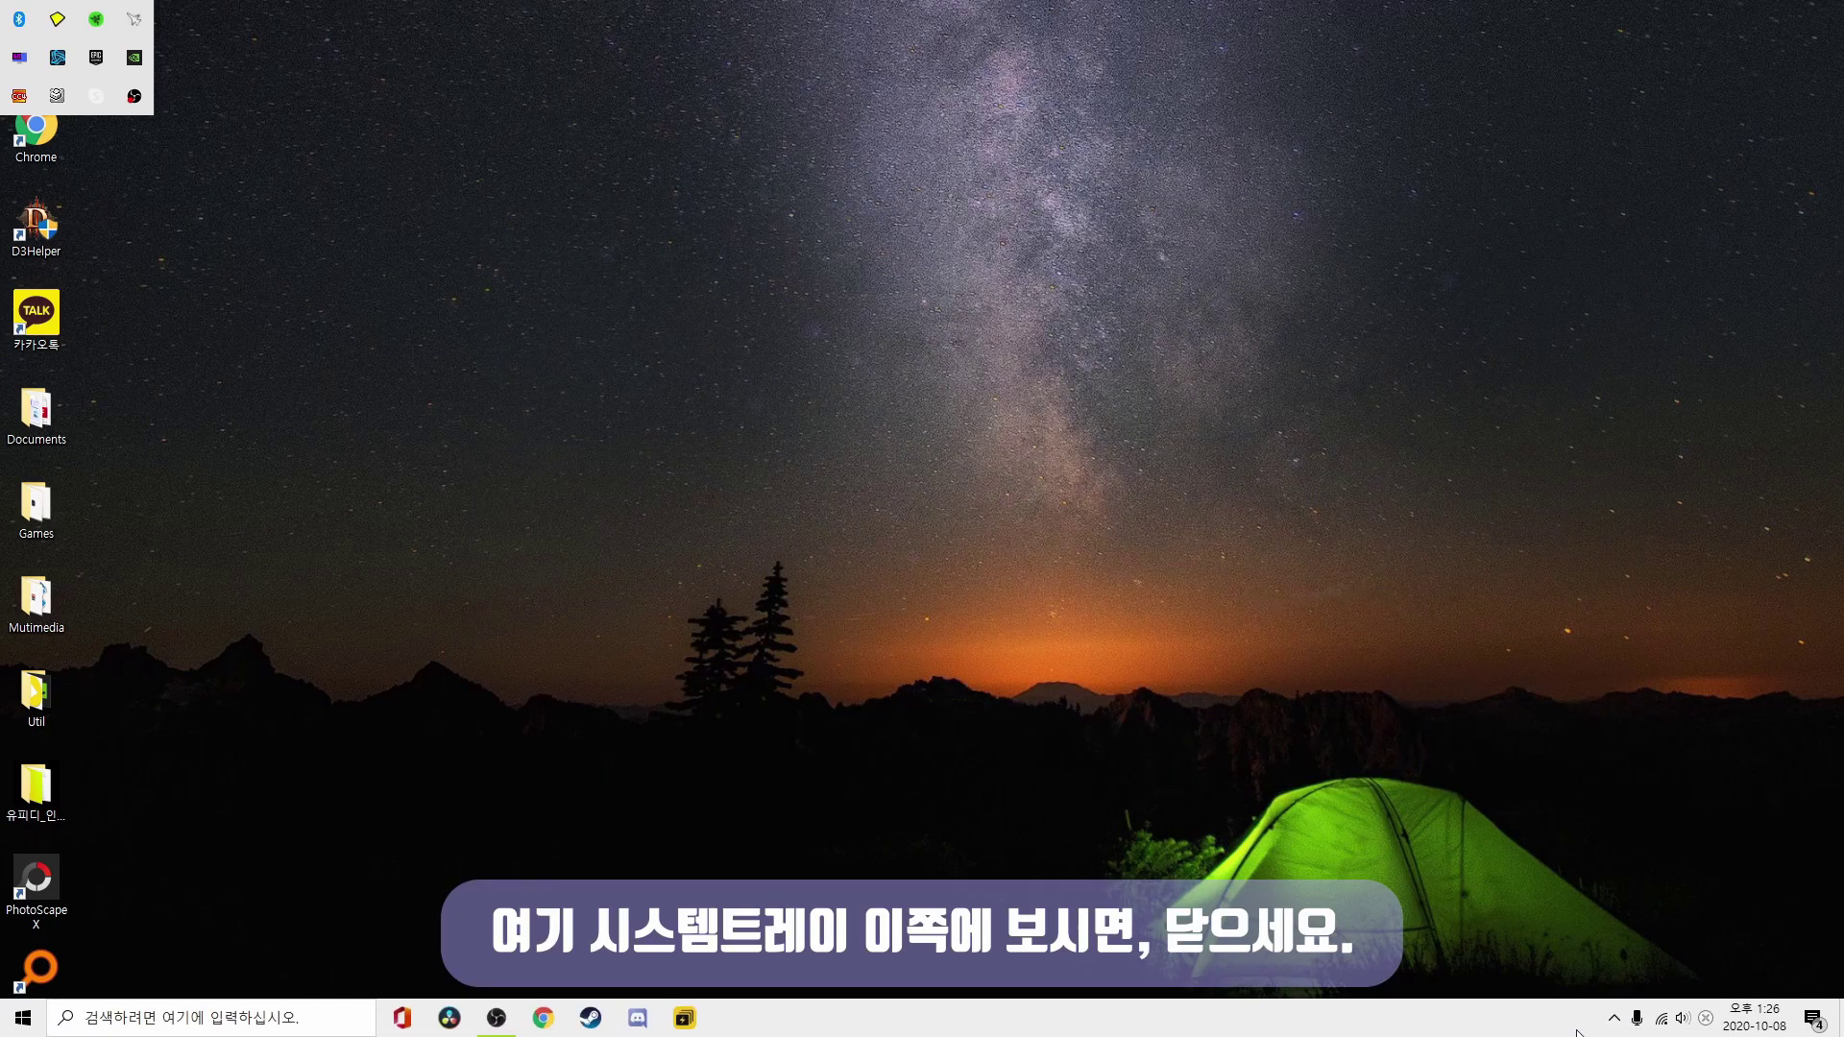
- Exit Sandboxie Control completely from its icon in the system notification area
click(1614, 1024)
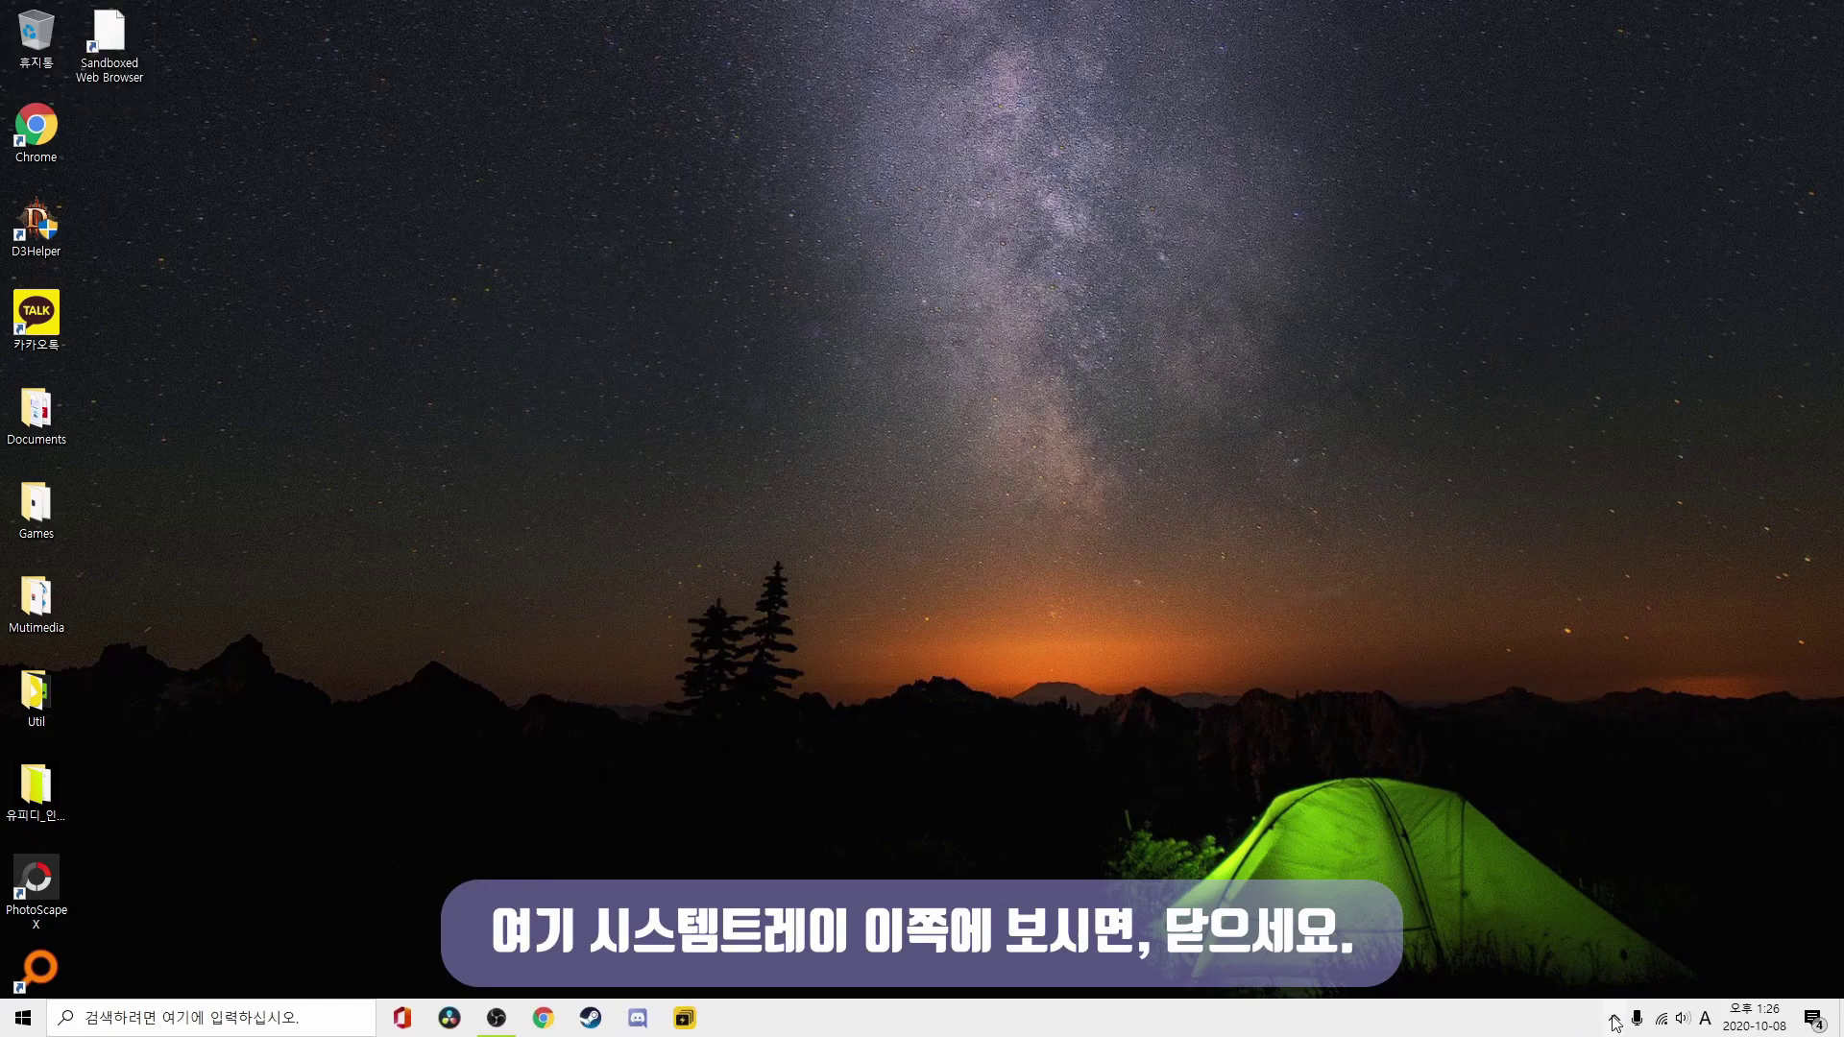
click(1615, 1024)
right_click(1597, 907)
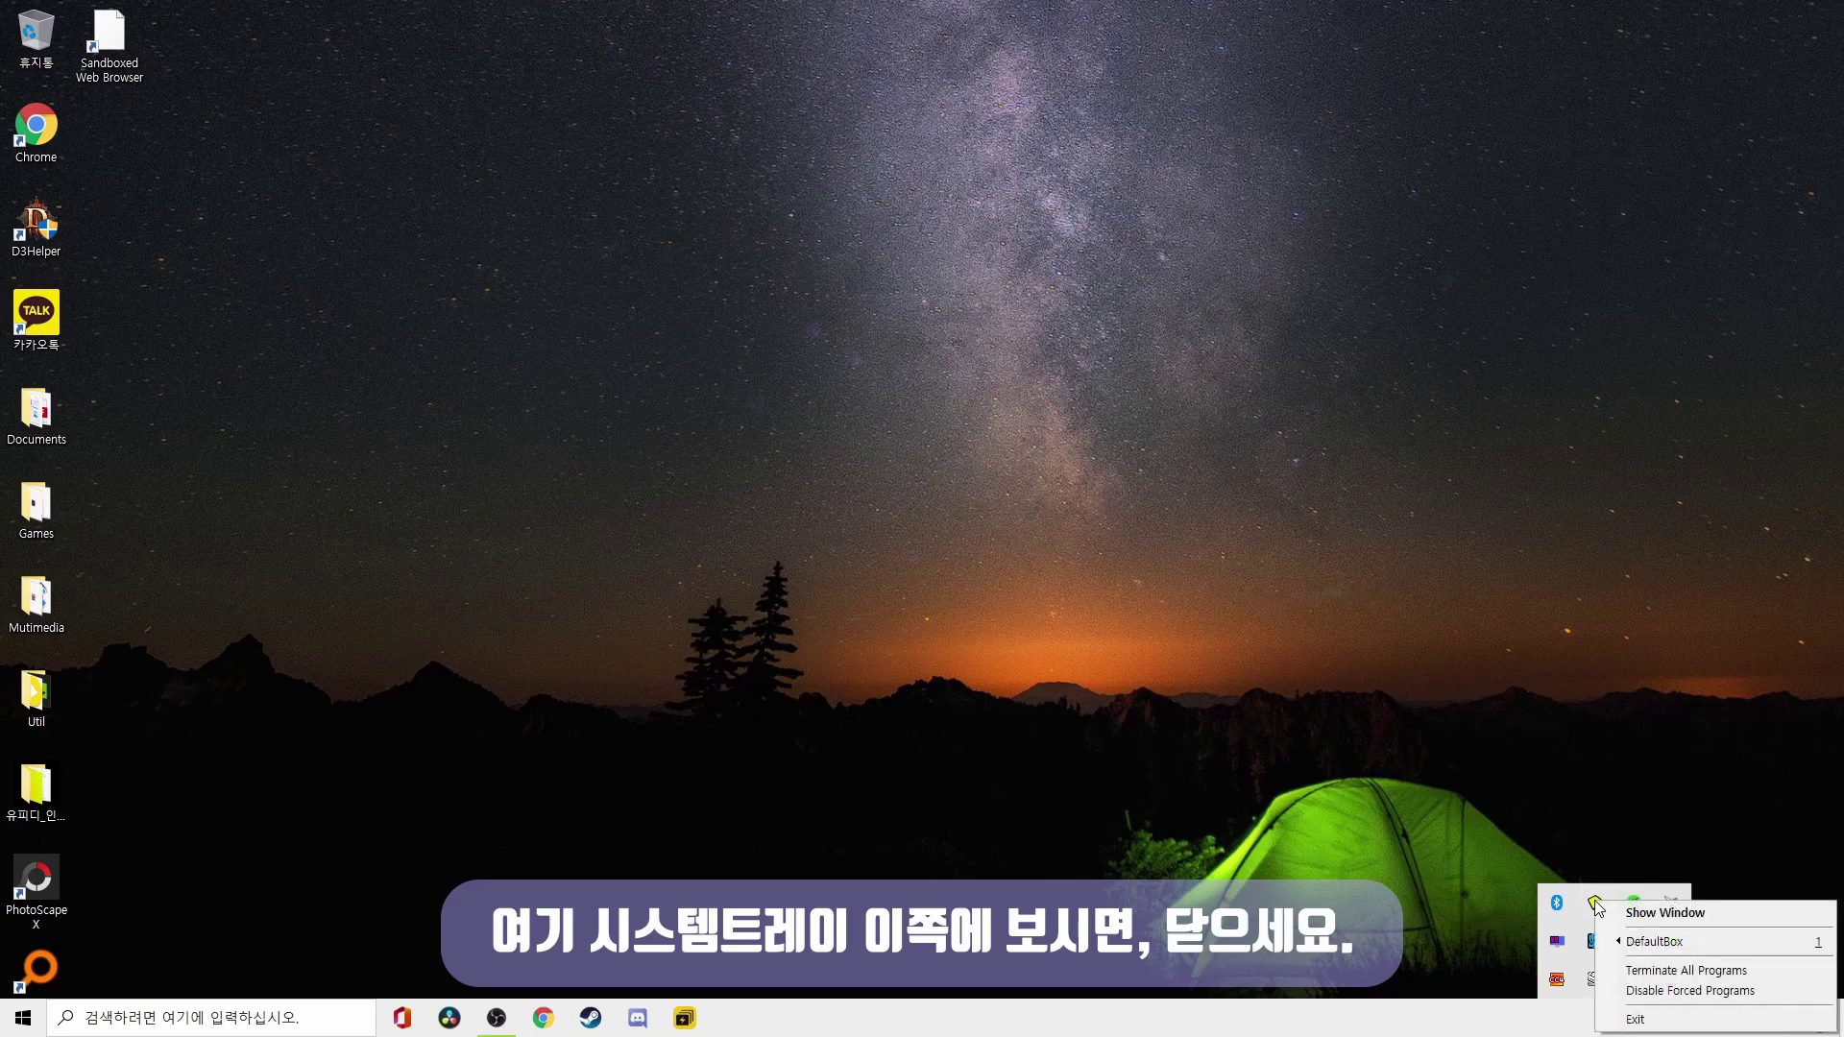
click(1627, 1021)
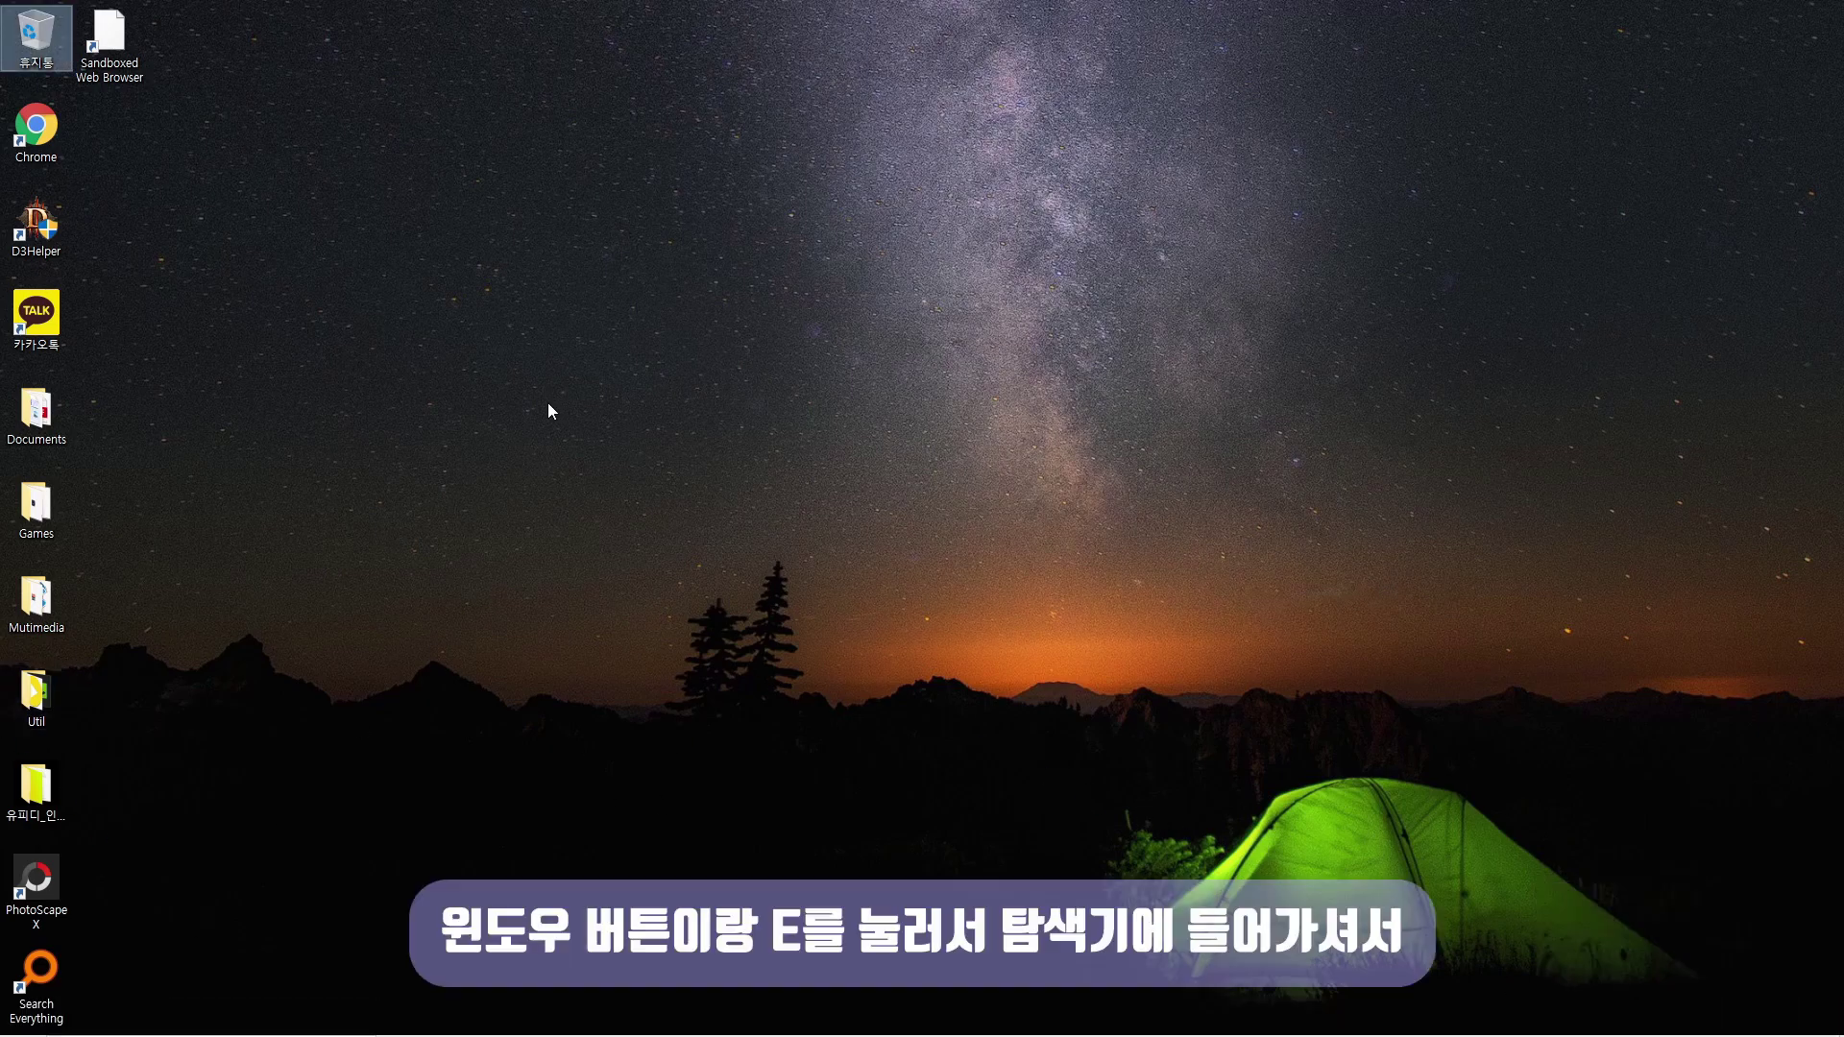
- Browse to C:\Program Files\Sandboxie in File Explorer and run SbieCtrl as administrator
key(super+e)
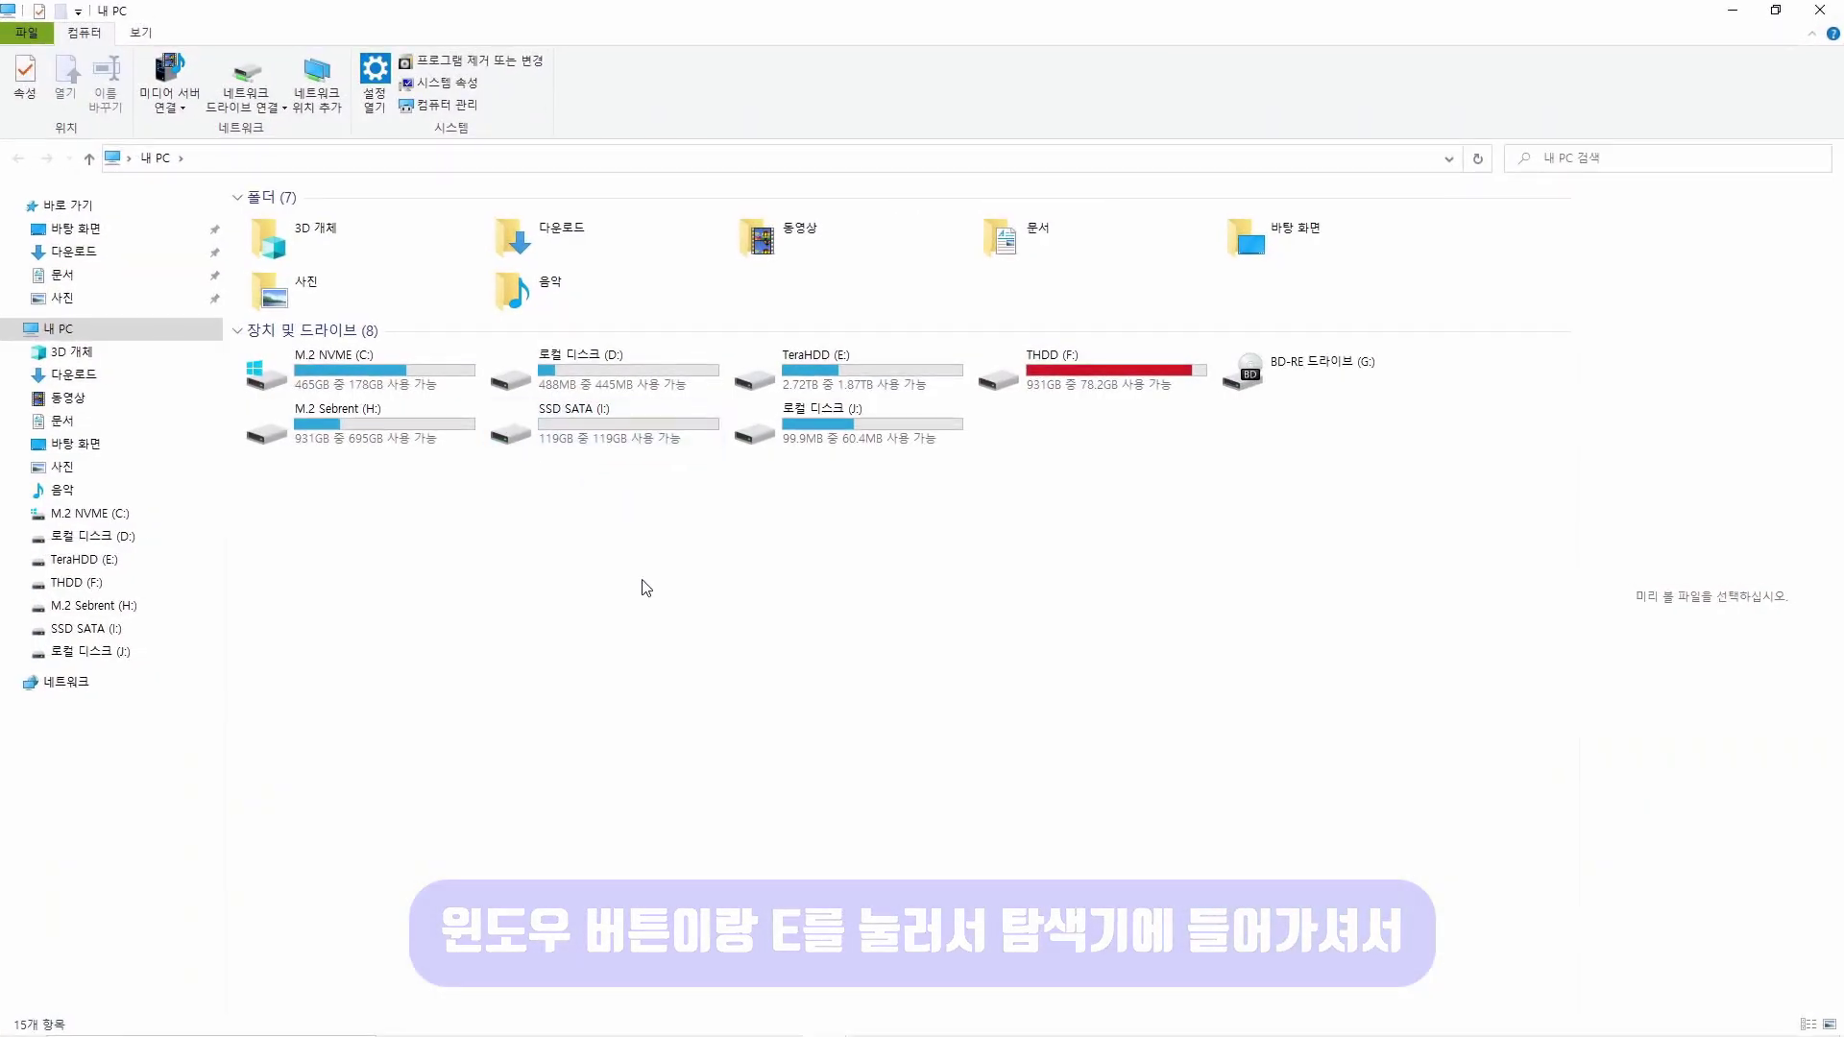
double_click(358, 382)
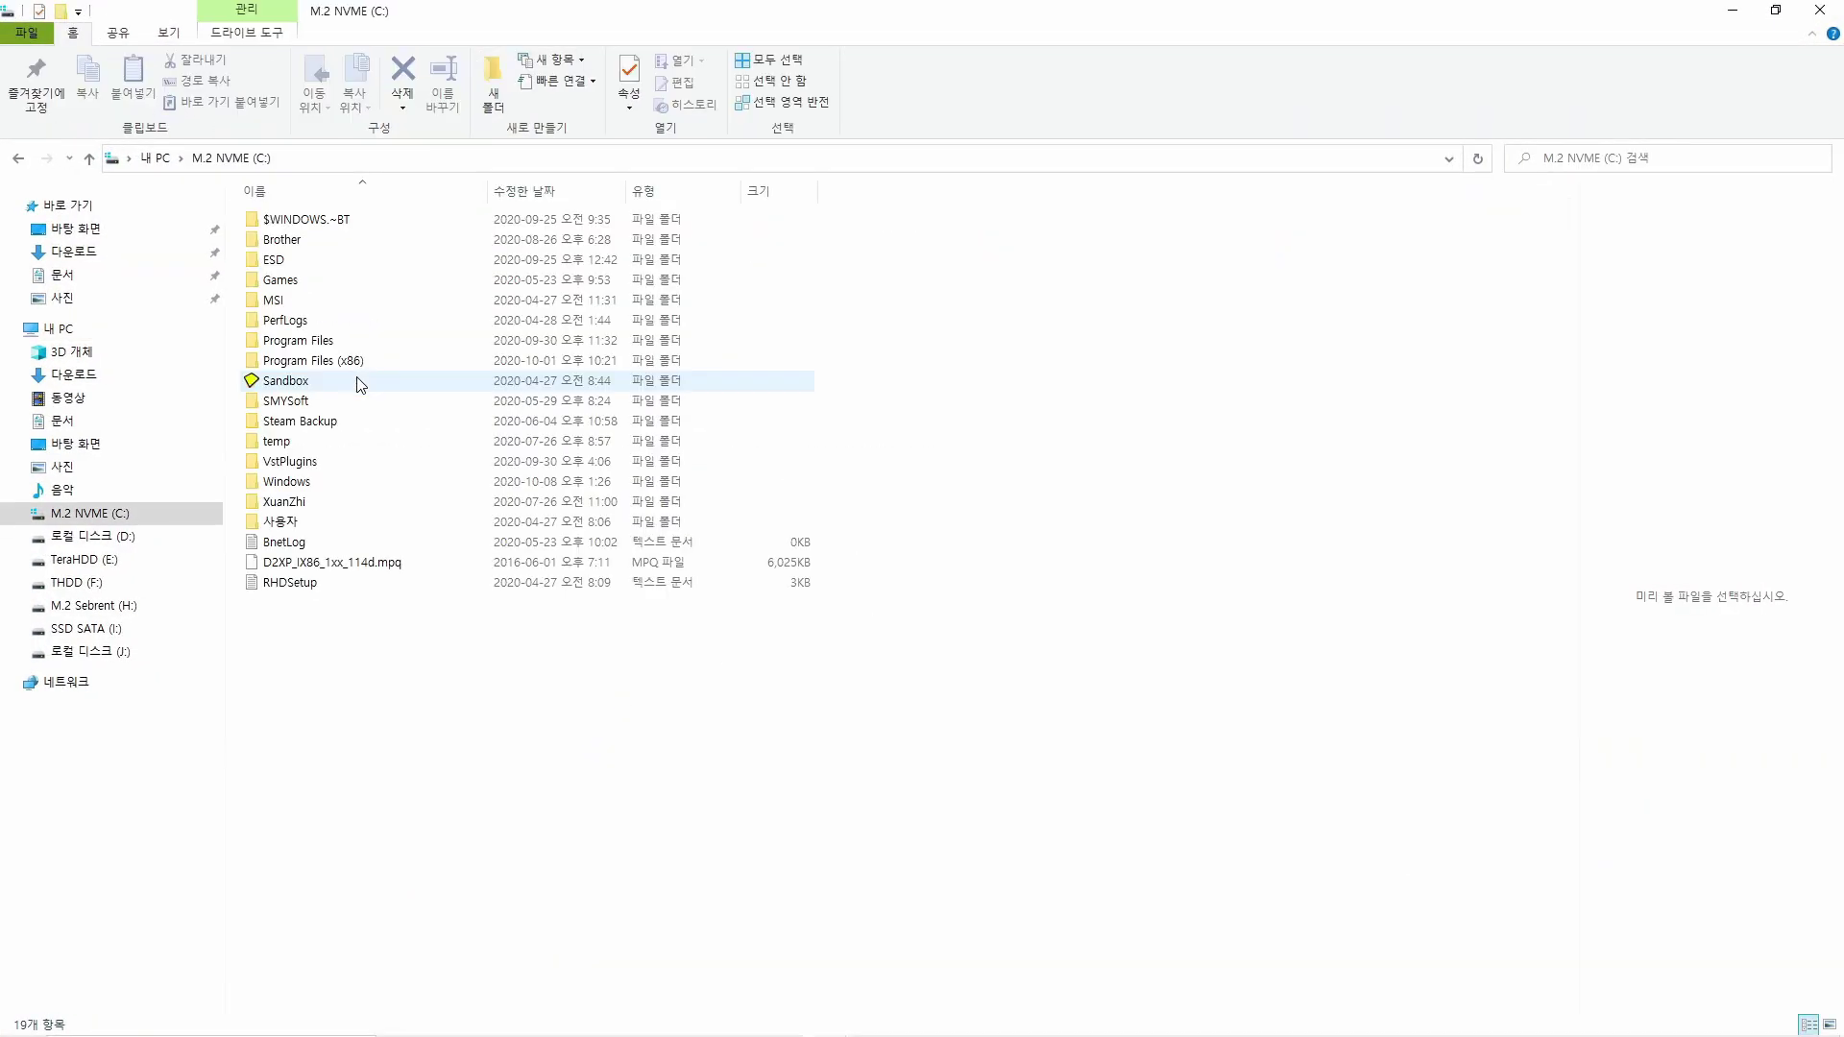
double_click(325, 344)
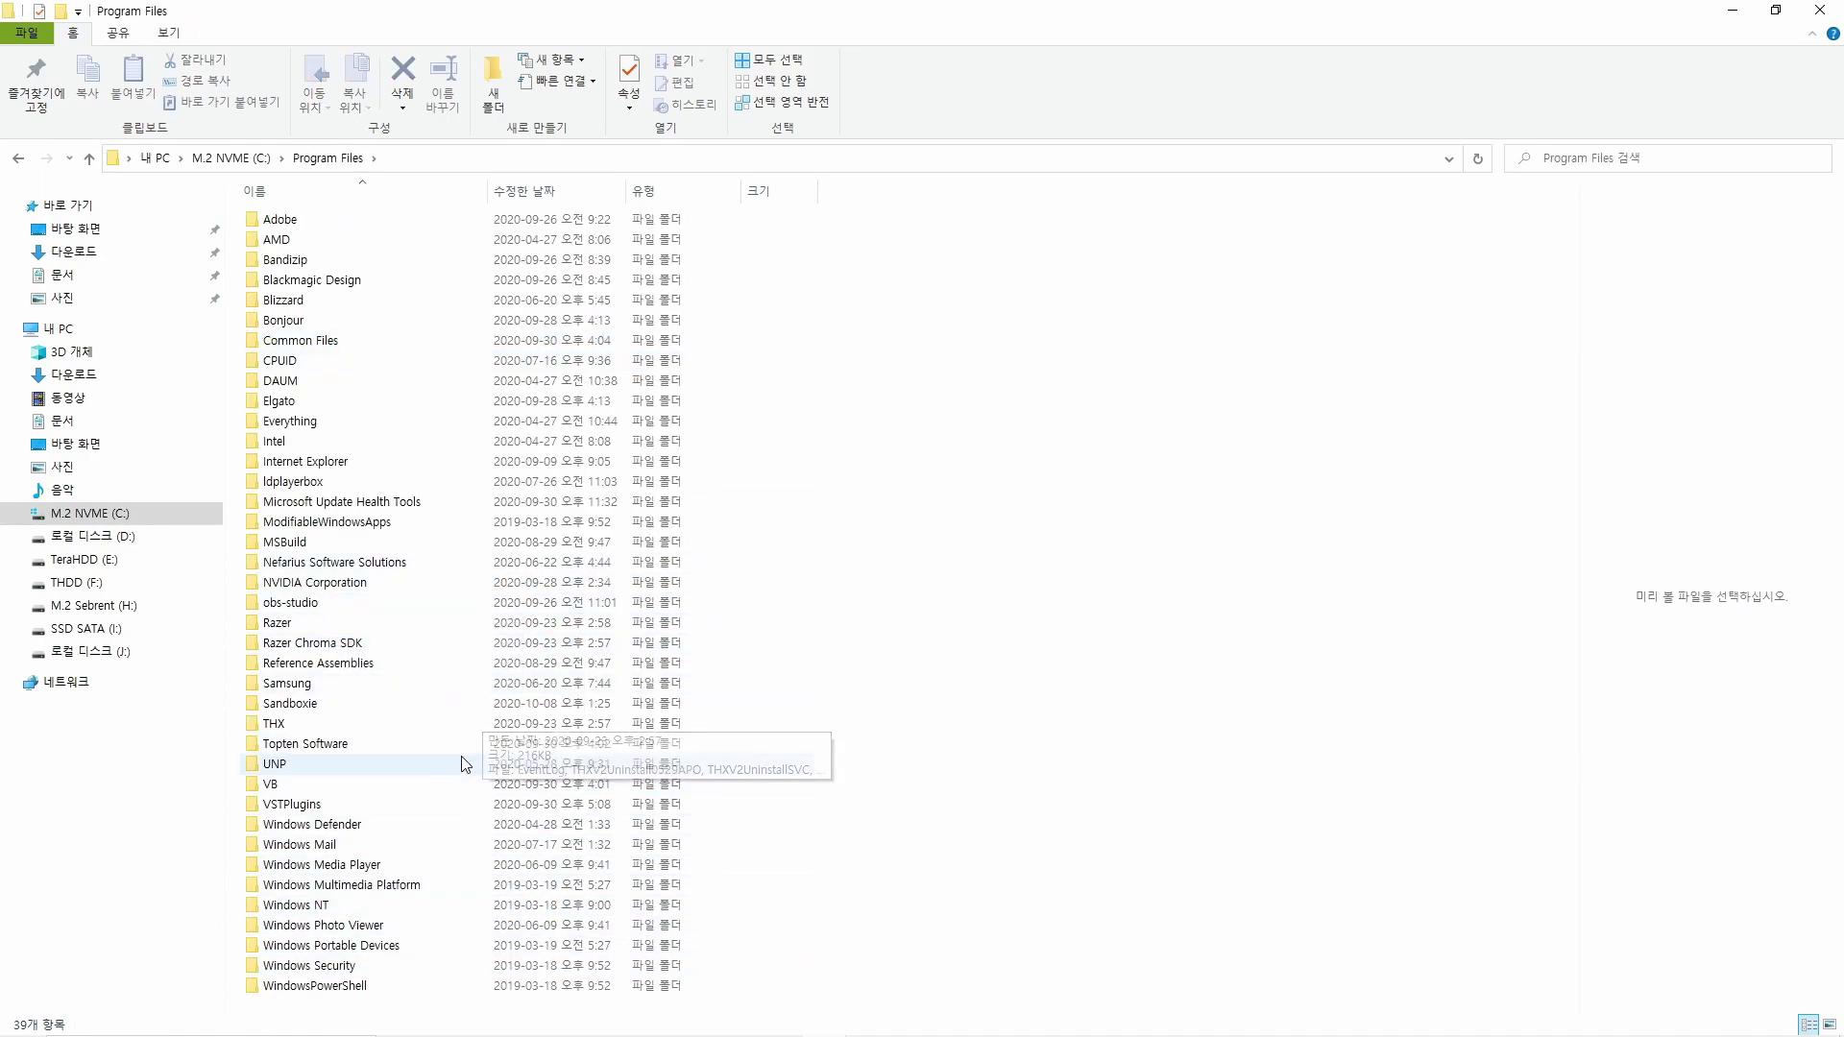
double_click(299, 706)
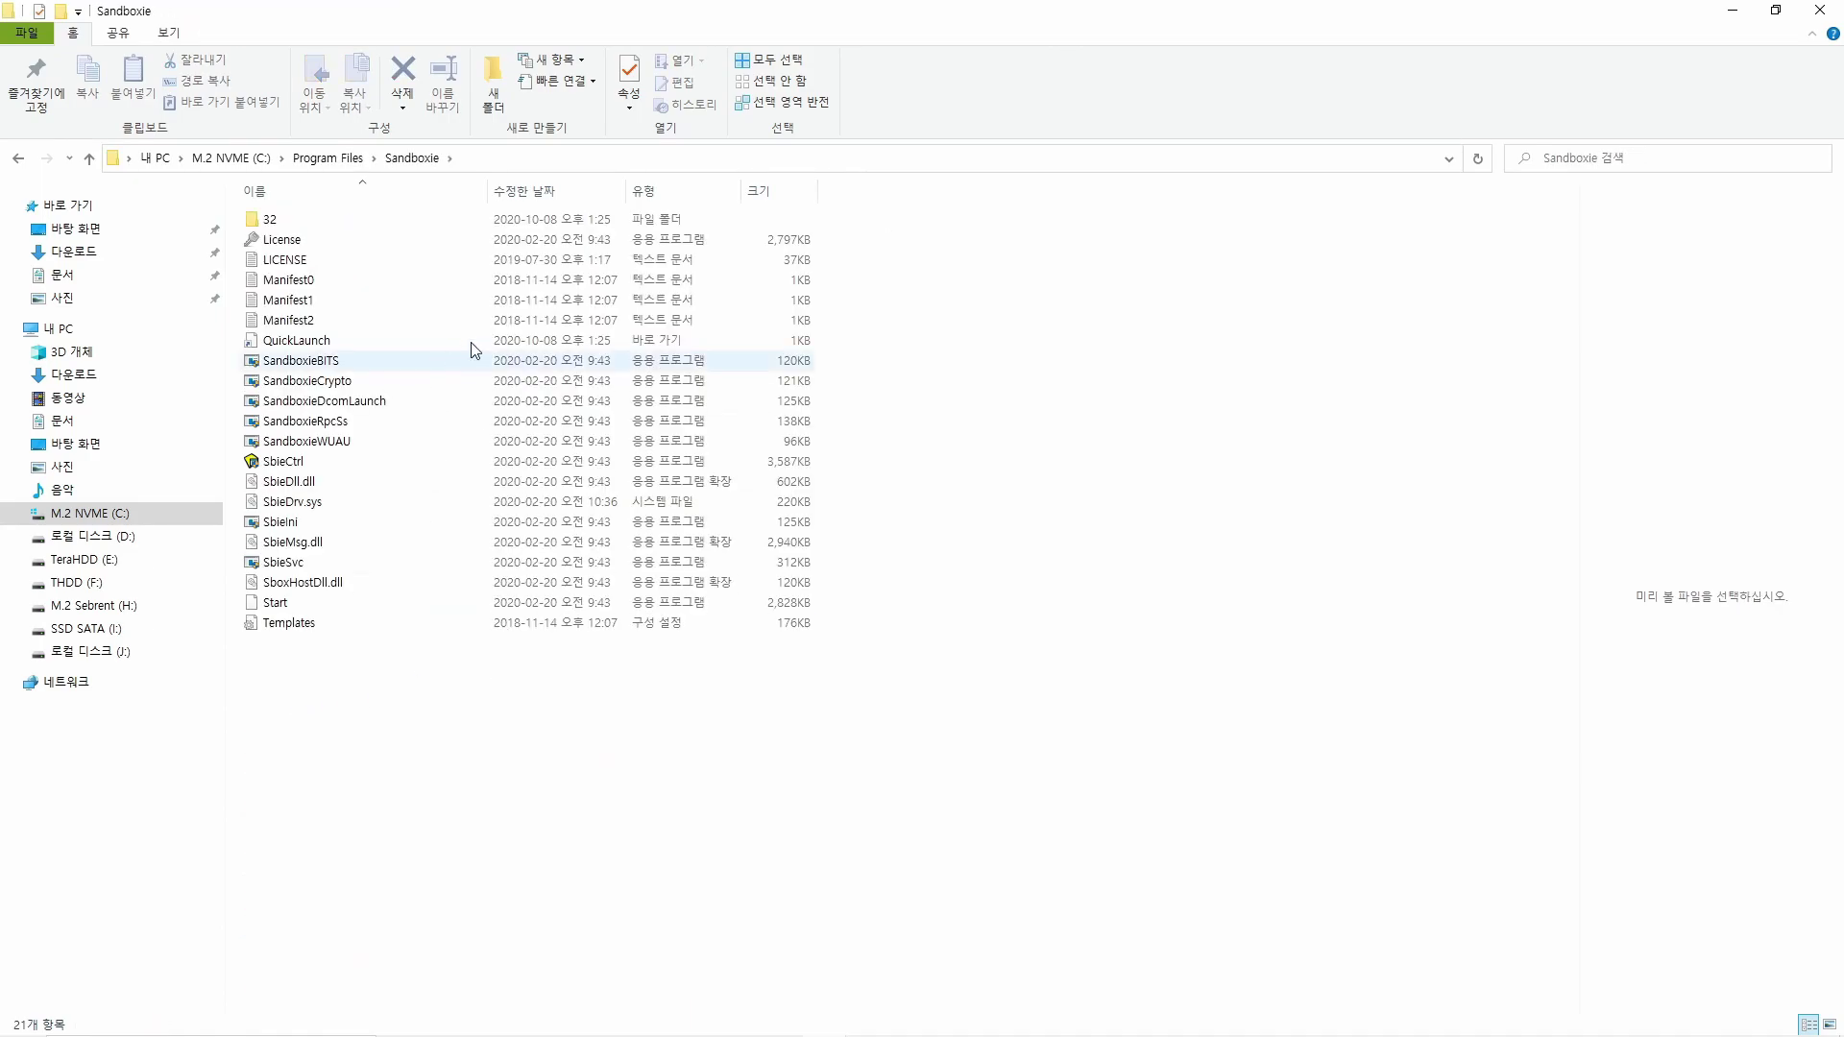
right_click(311, 463)
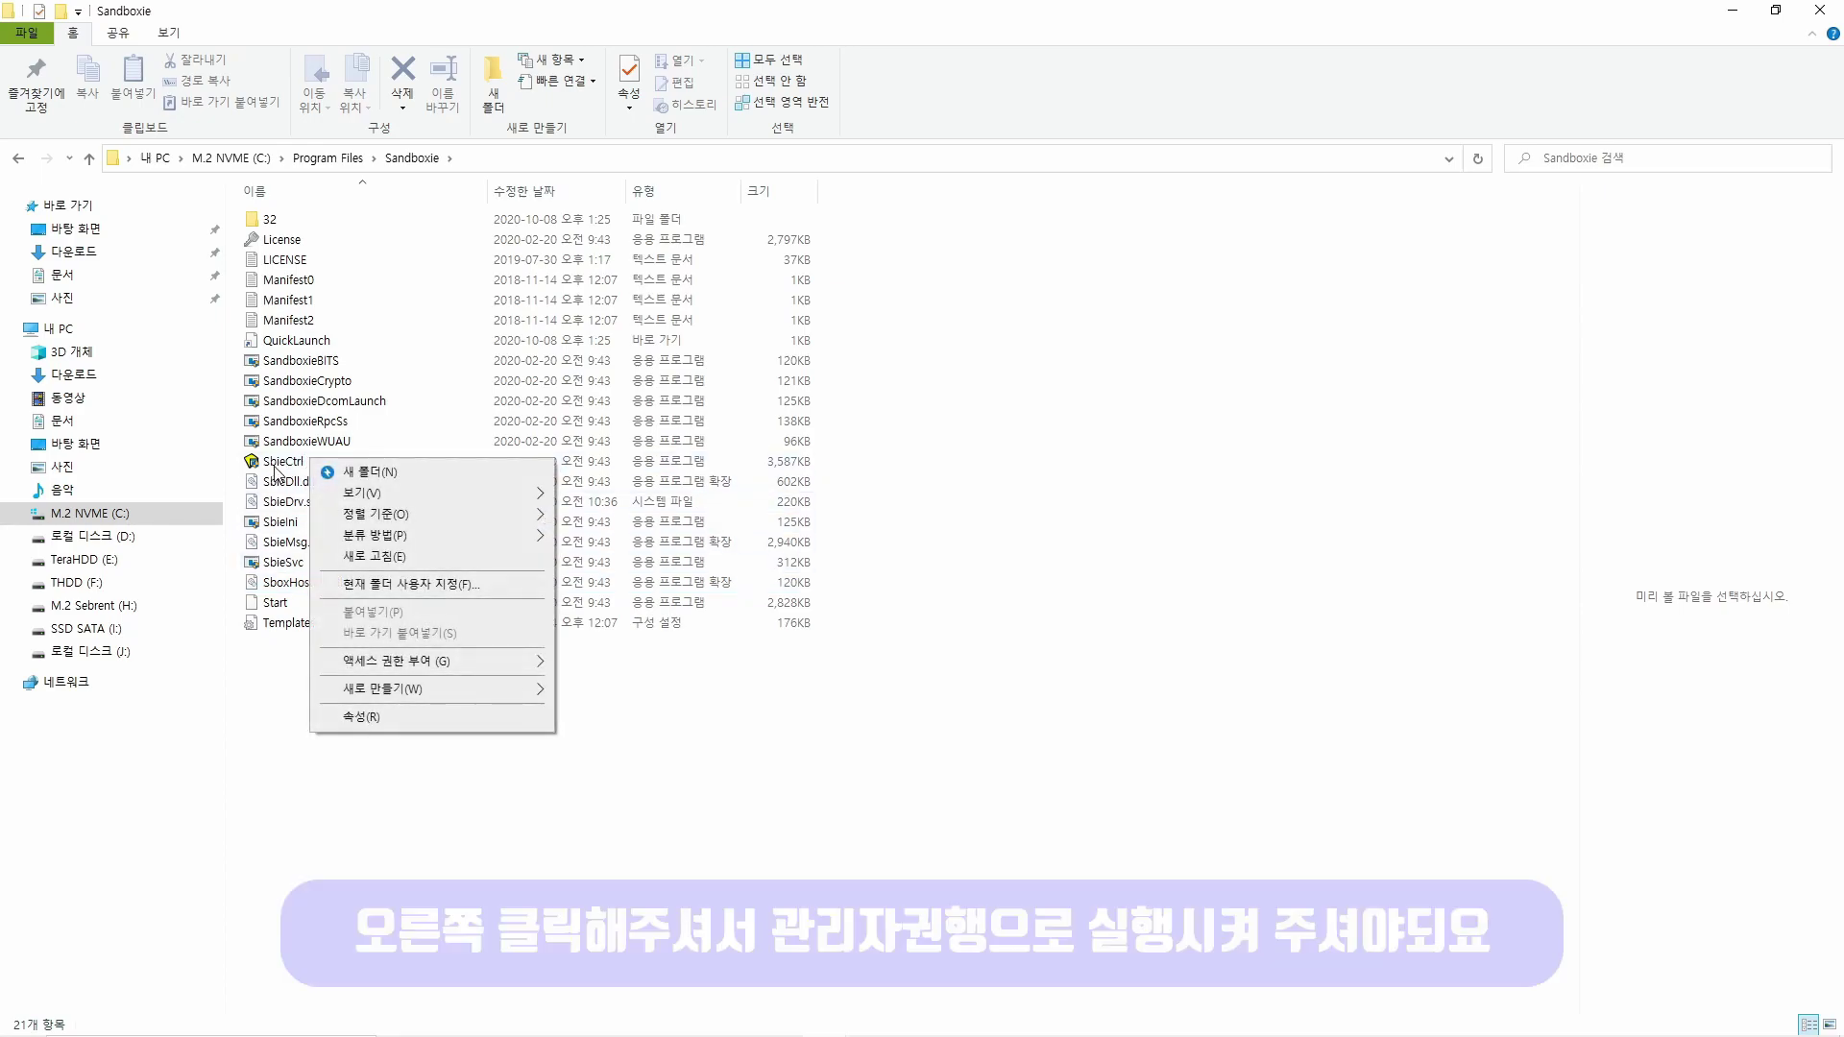
right_click(275, 465)
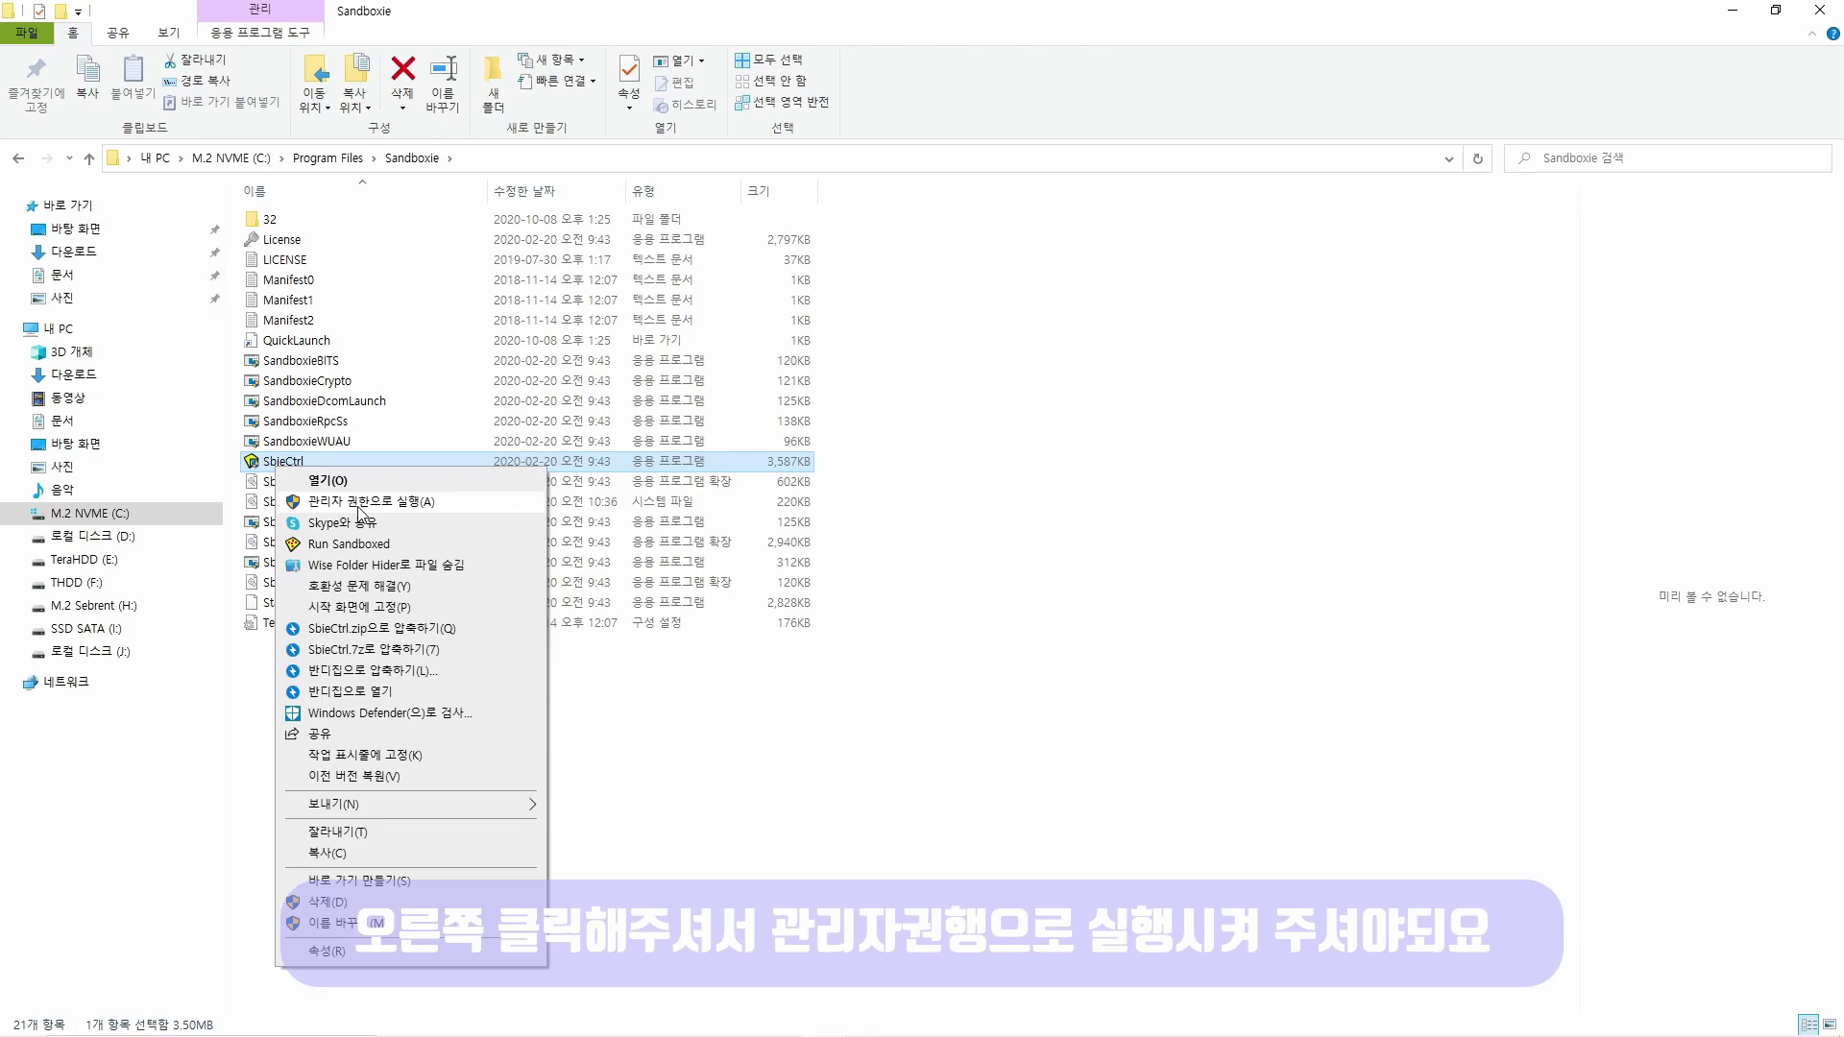
click(362, 508)
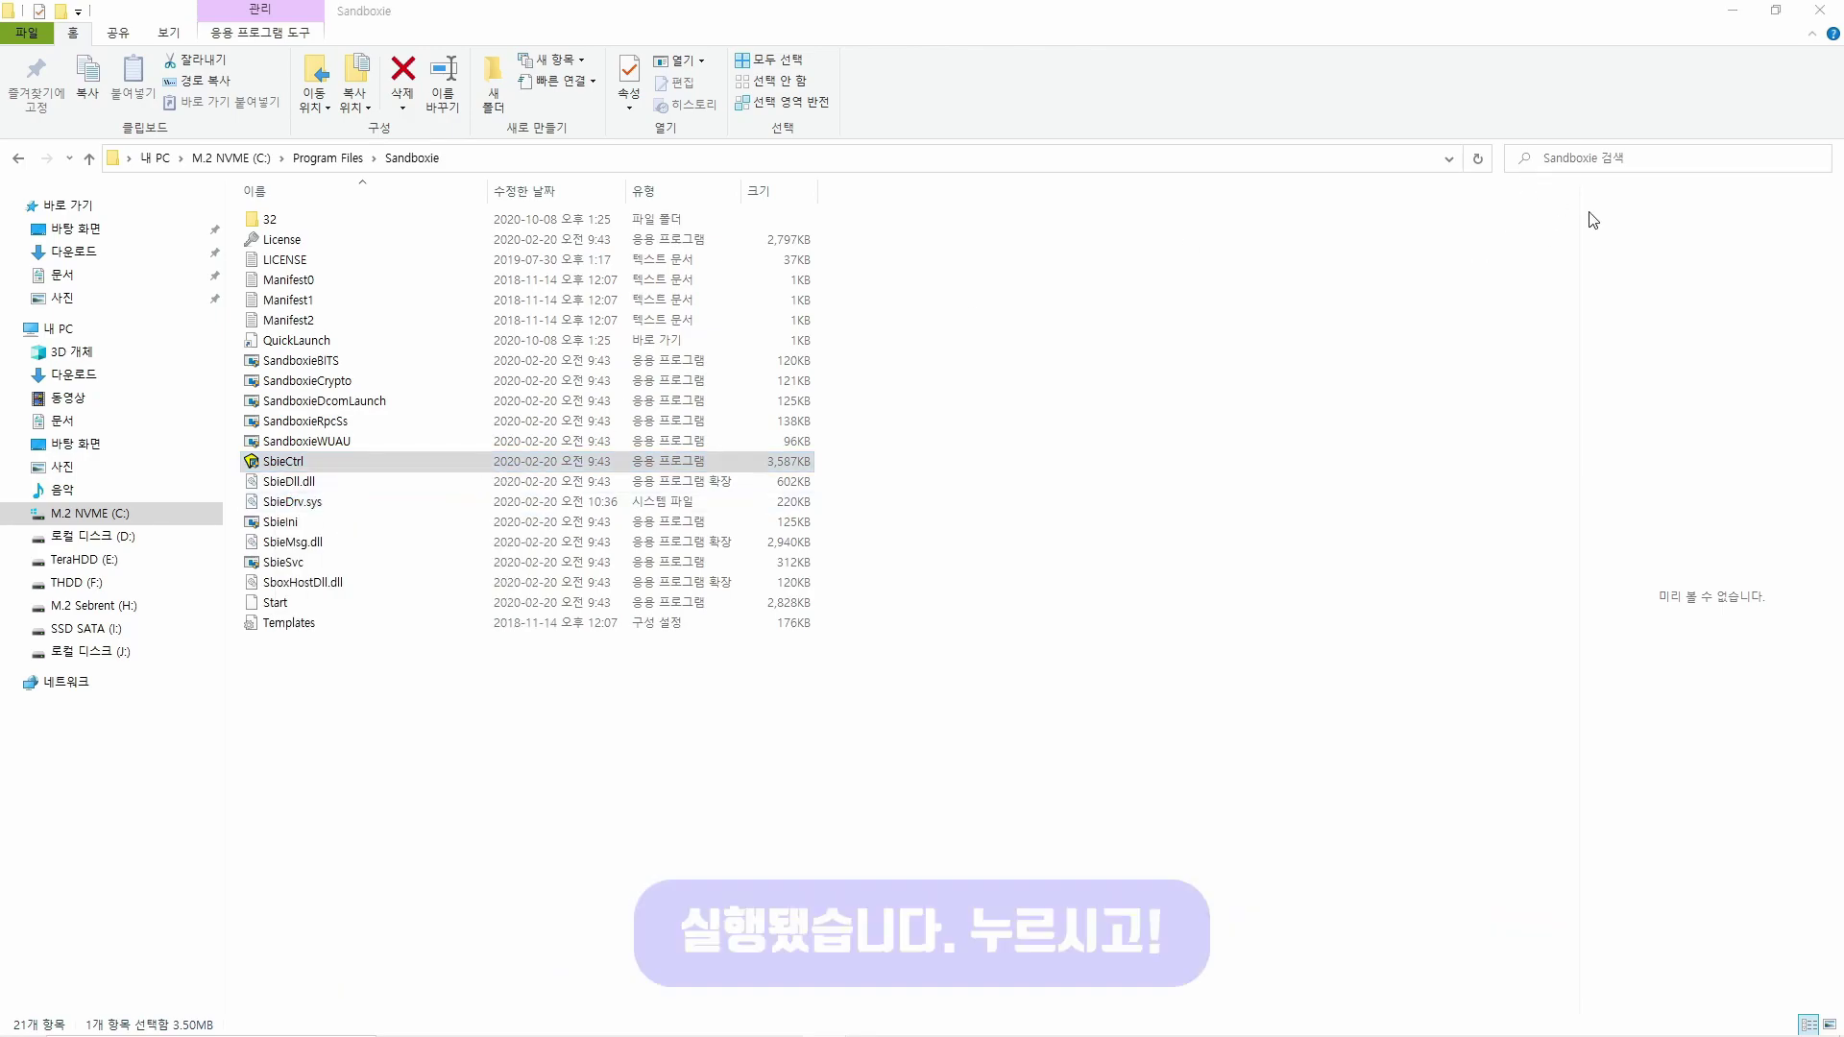
- Close the File Explorer windows and launch Sandboxie Control from the recently added apps
click(1820, 12)
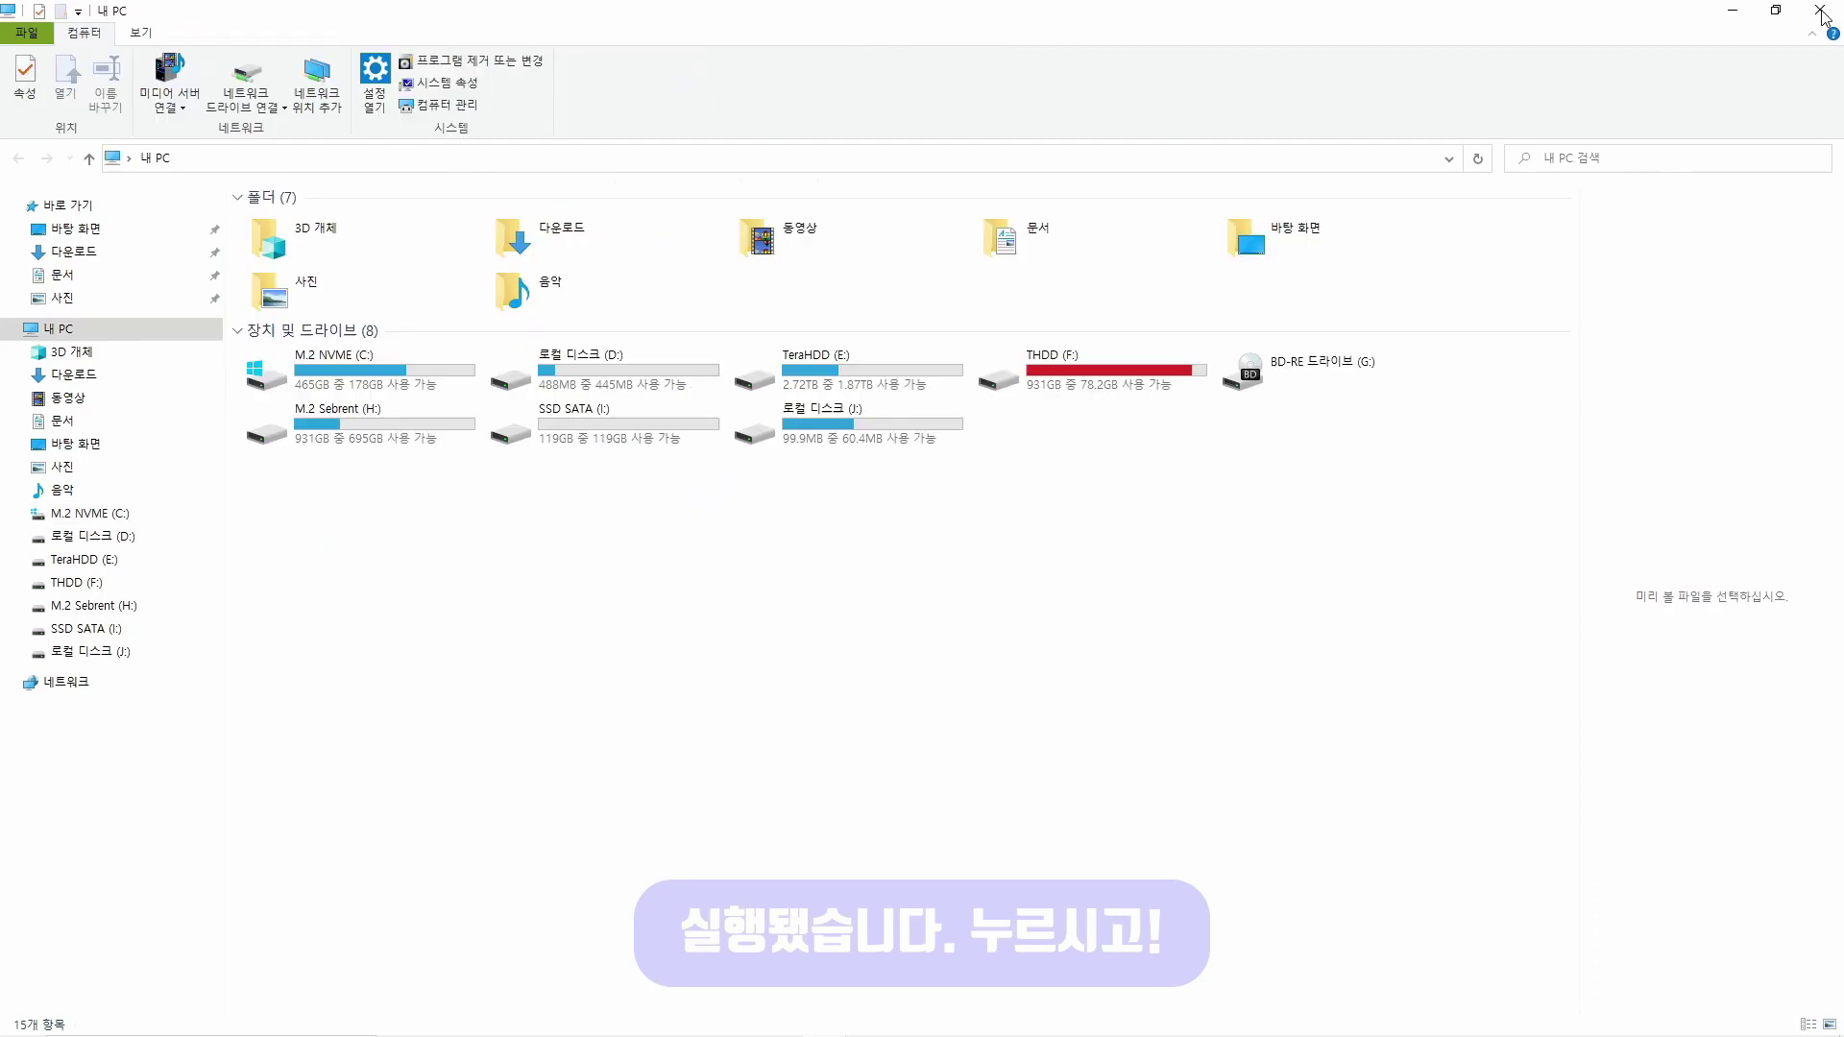
click(1819, 12)
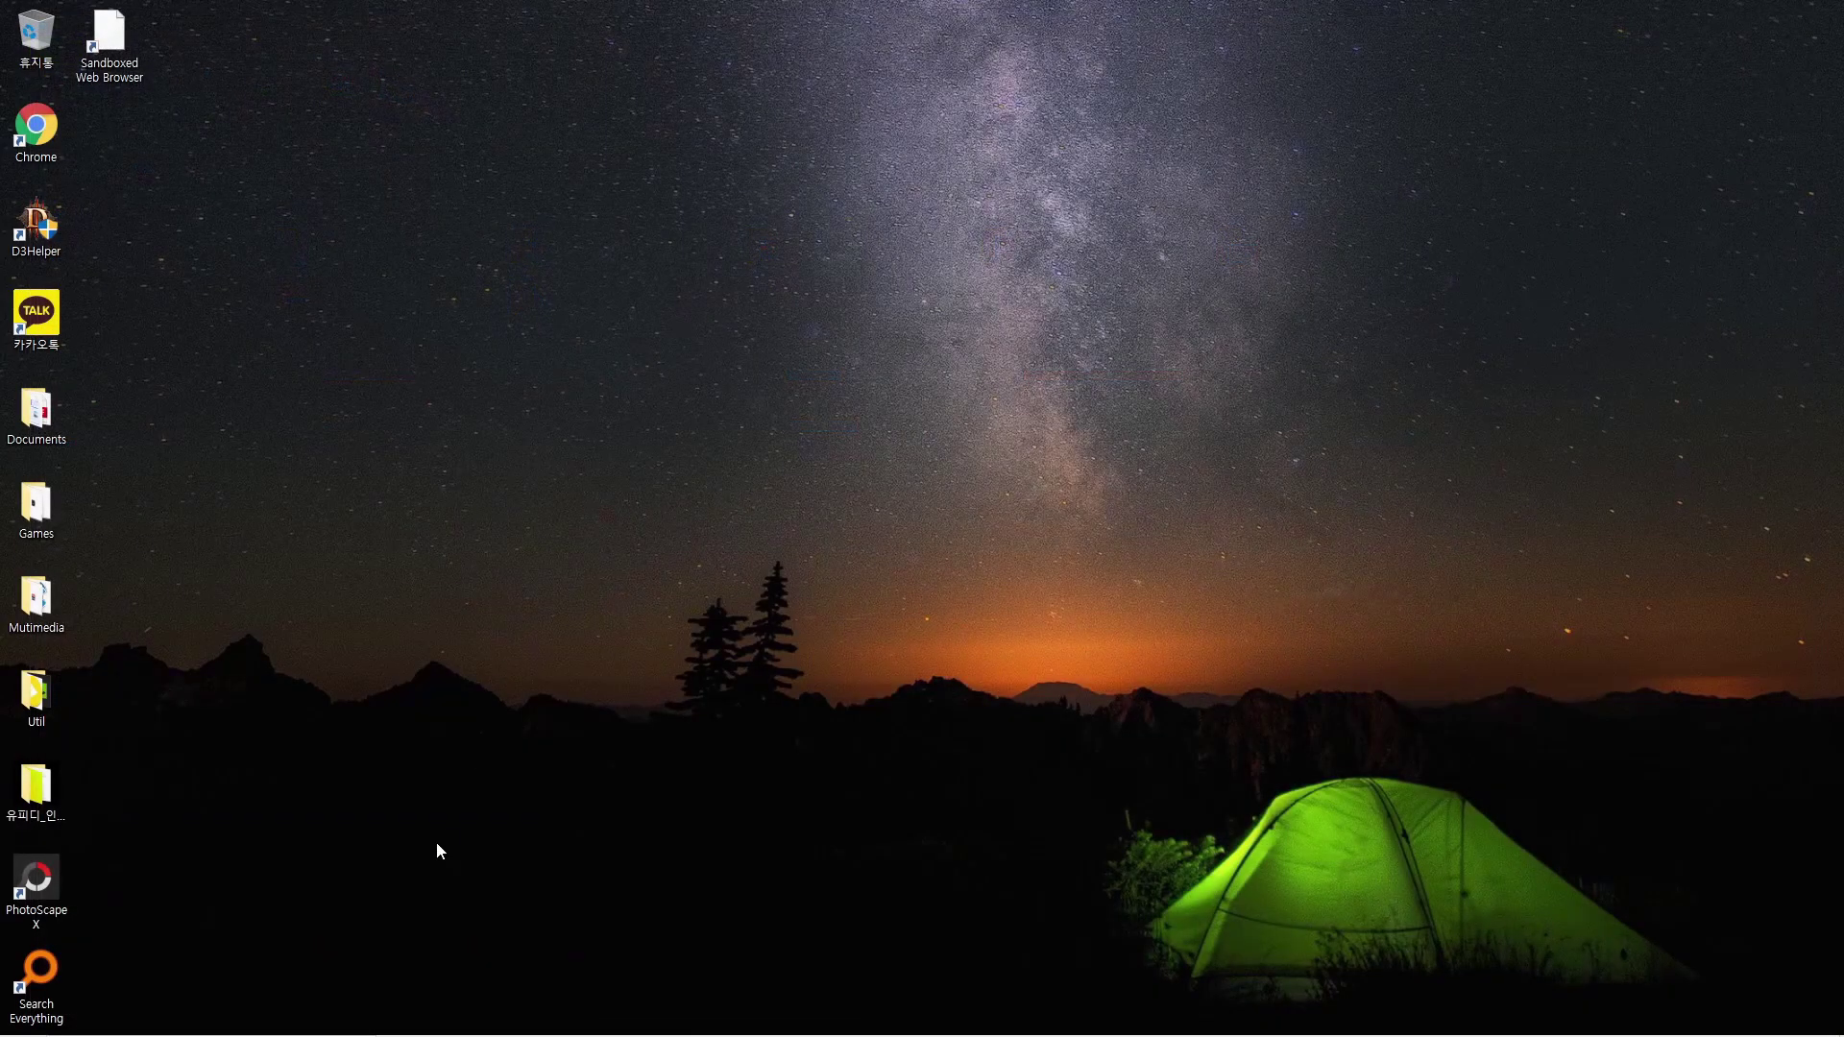
click(17, 1022)
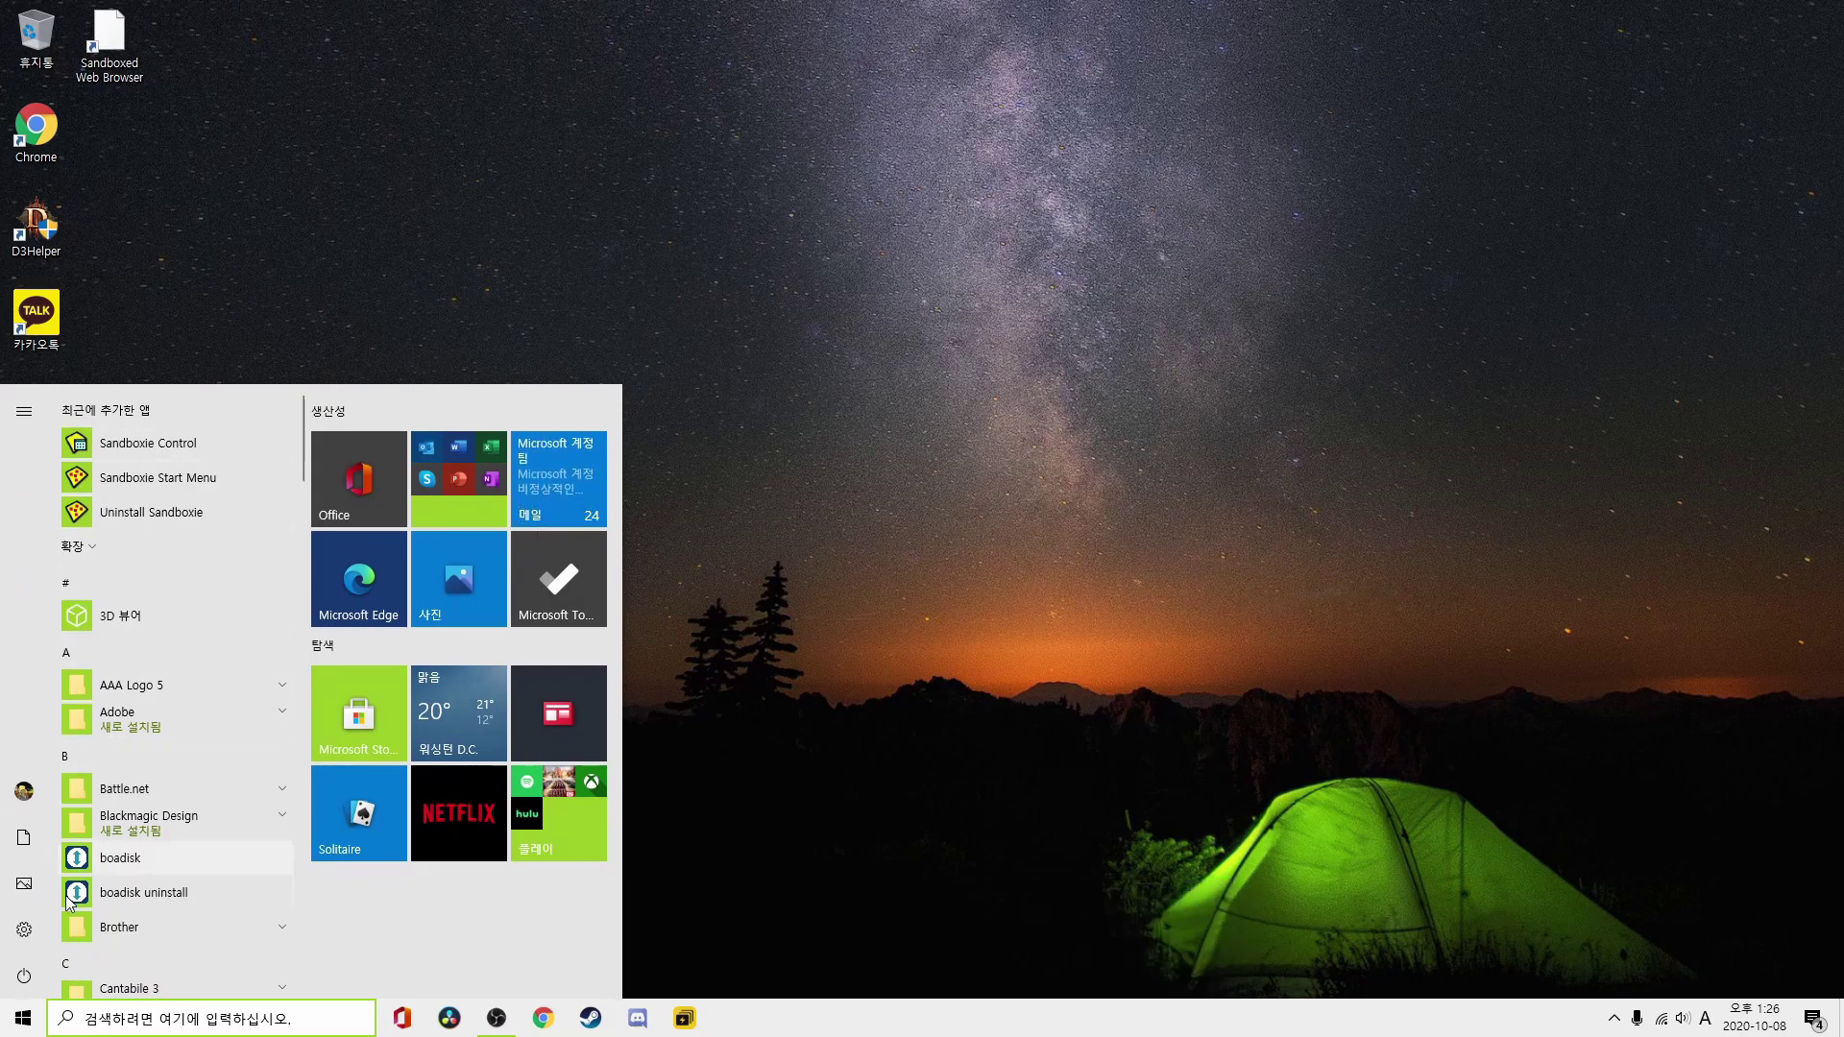
click(158, 453)
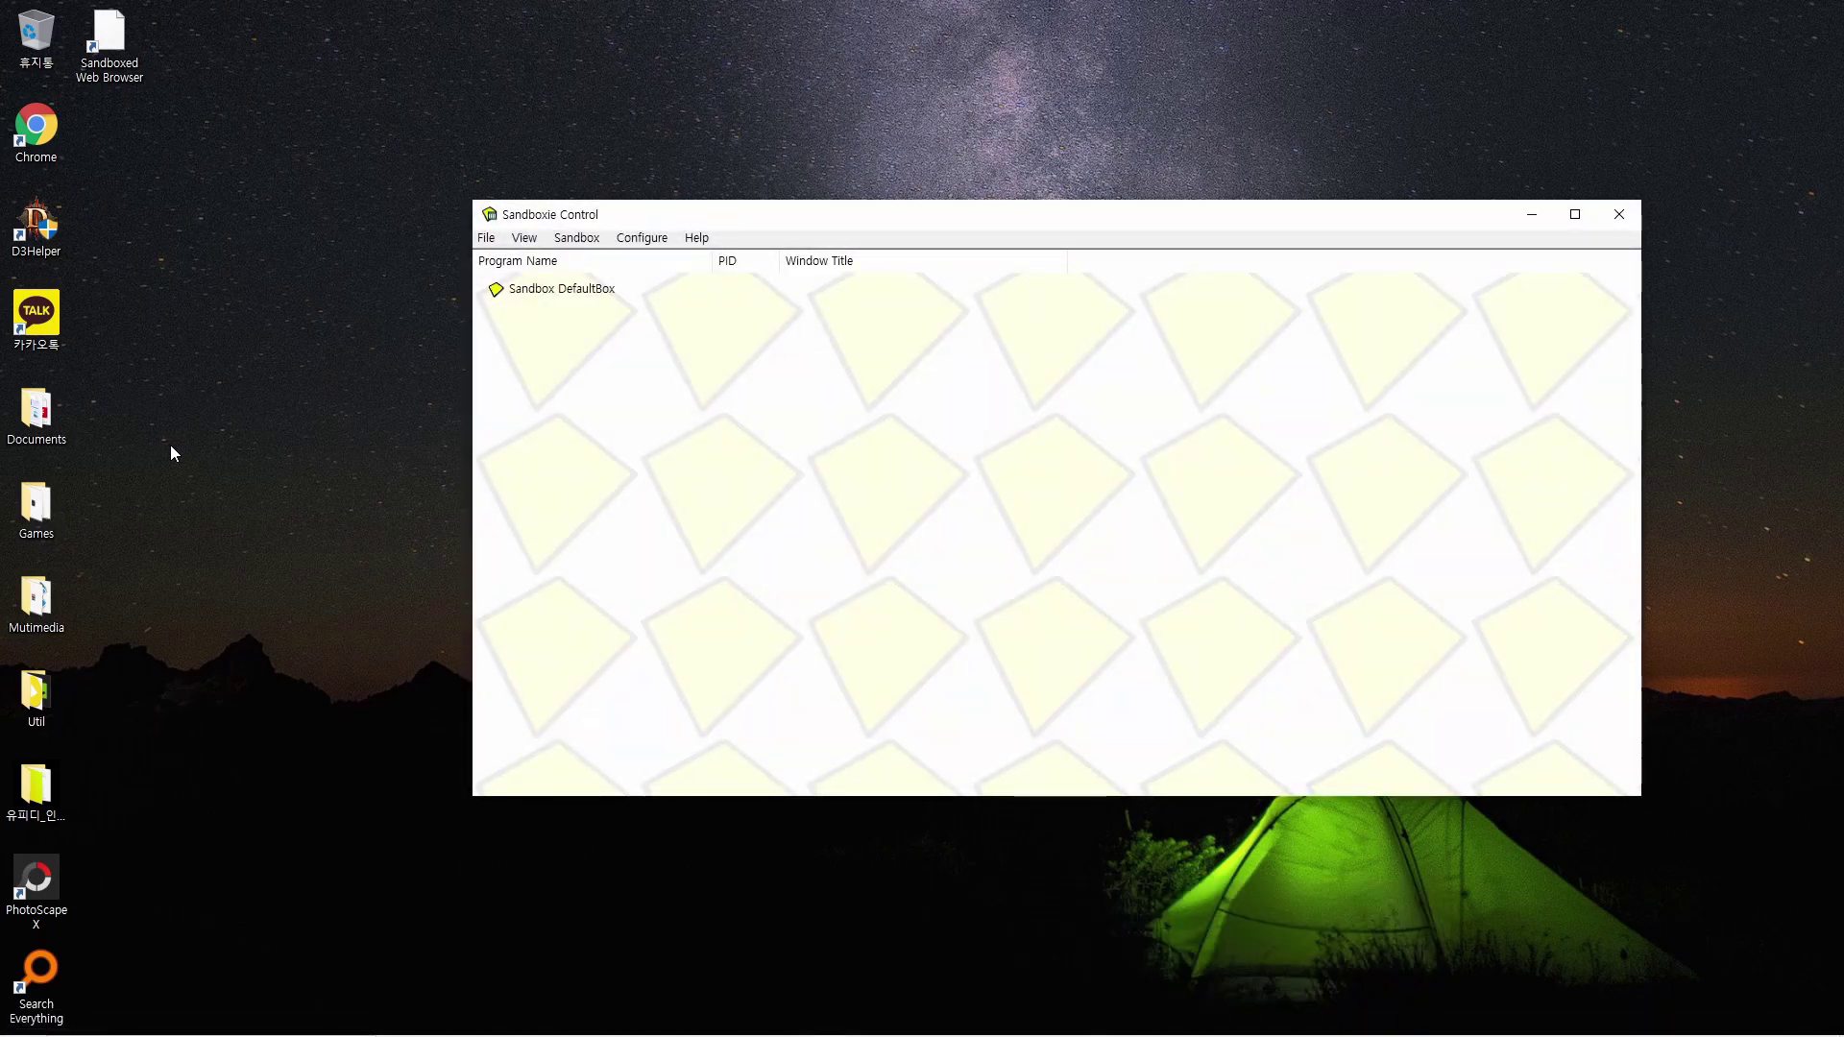
- Create a new sandbox named Steam without copying settings from an existing sandbox
click(570, 240)
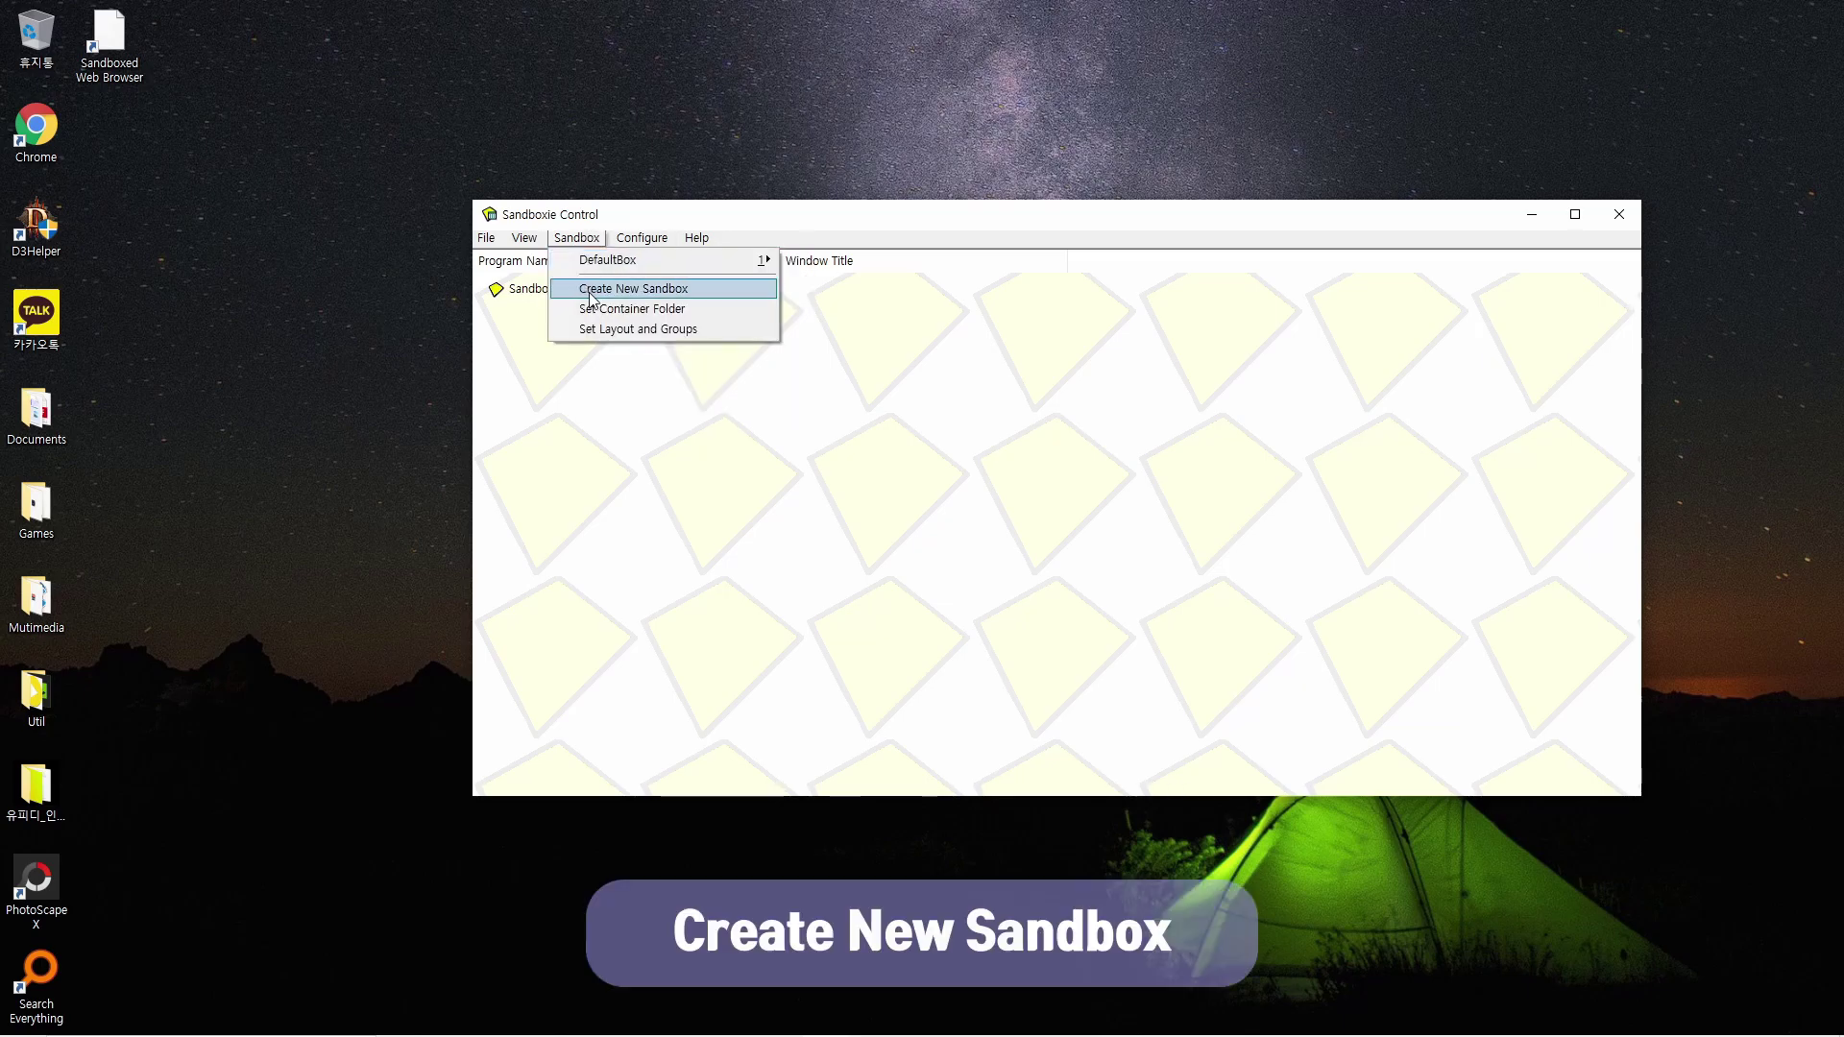
click(673, 289)
text(Steam)
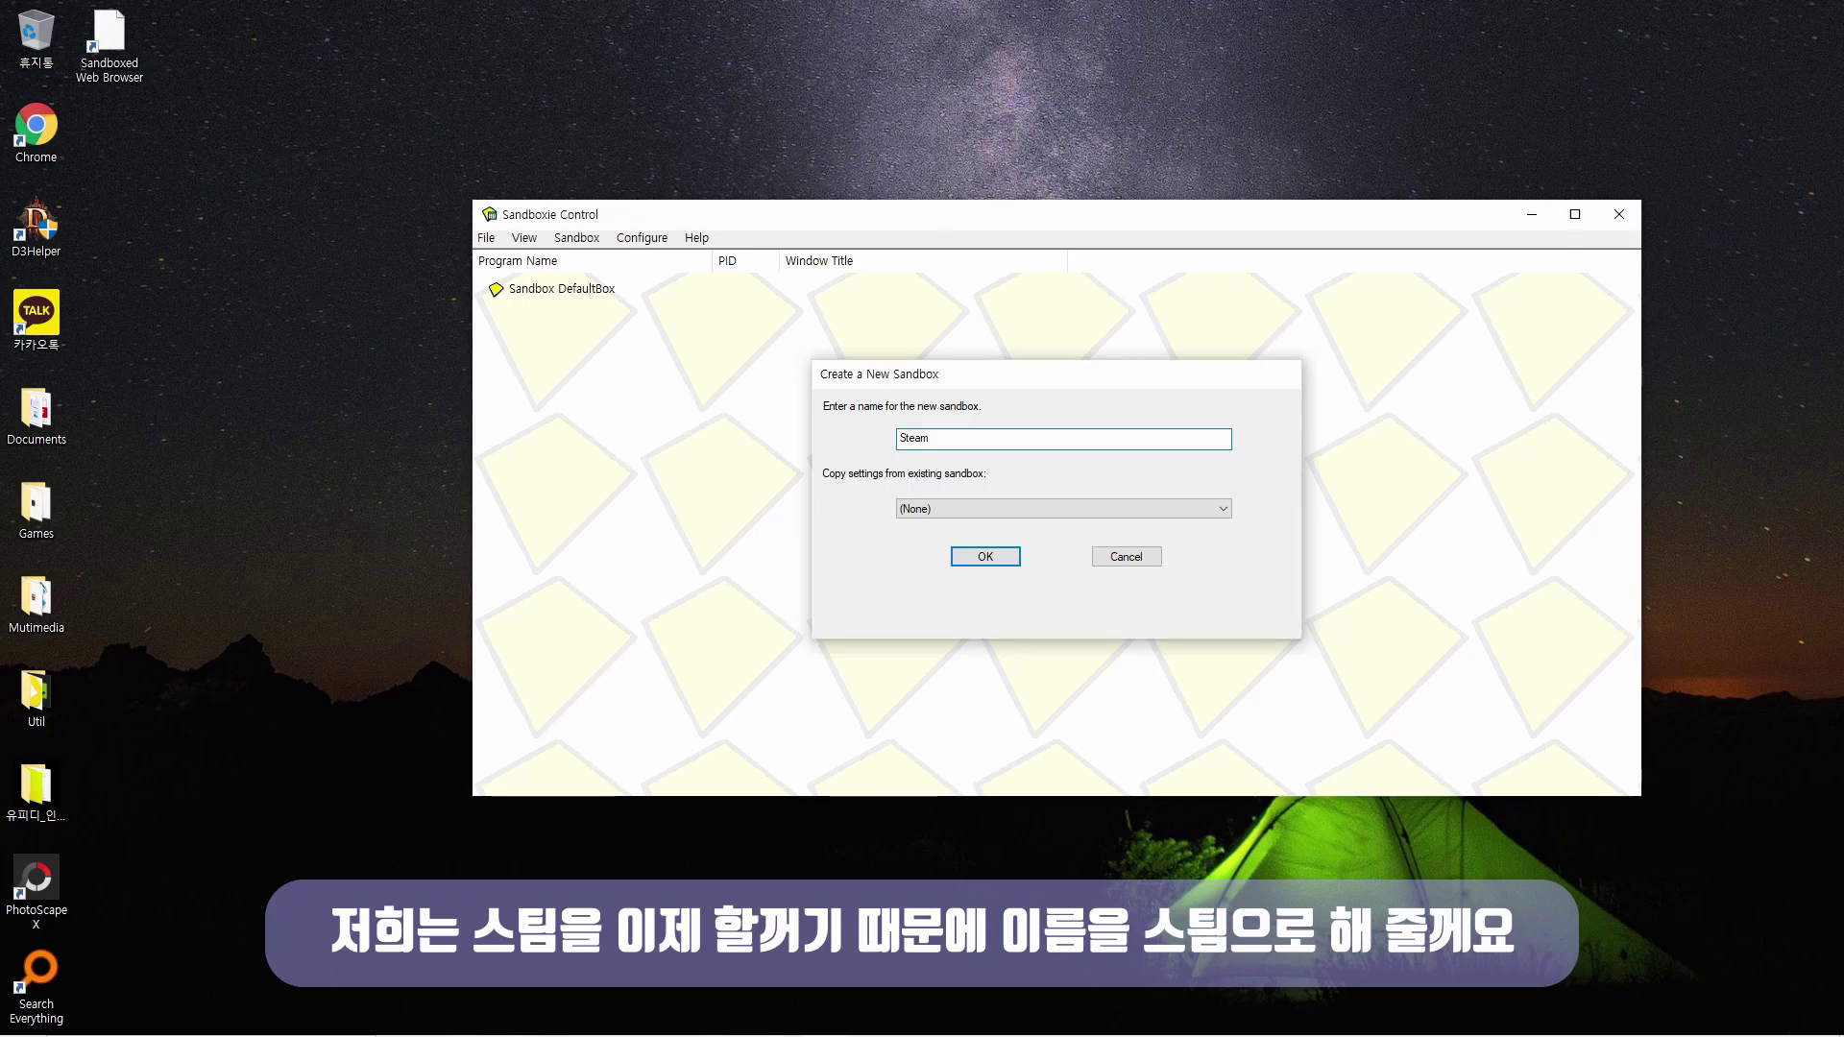
key(Return)
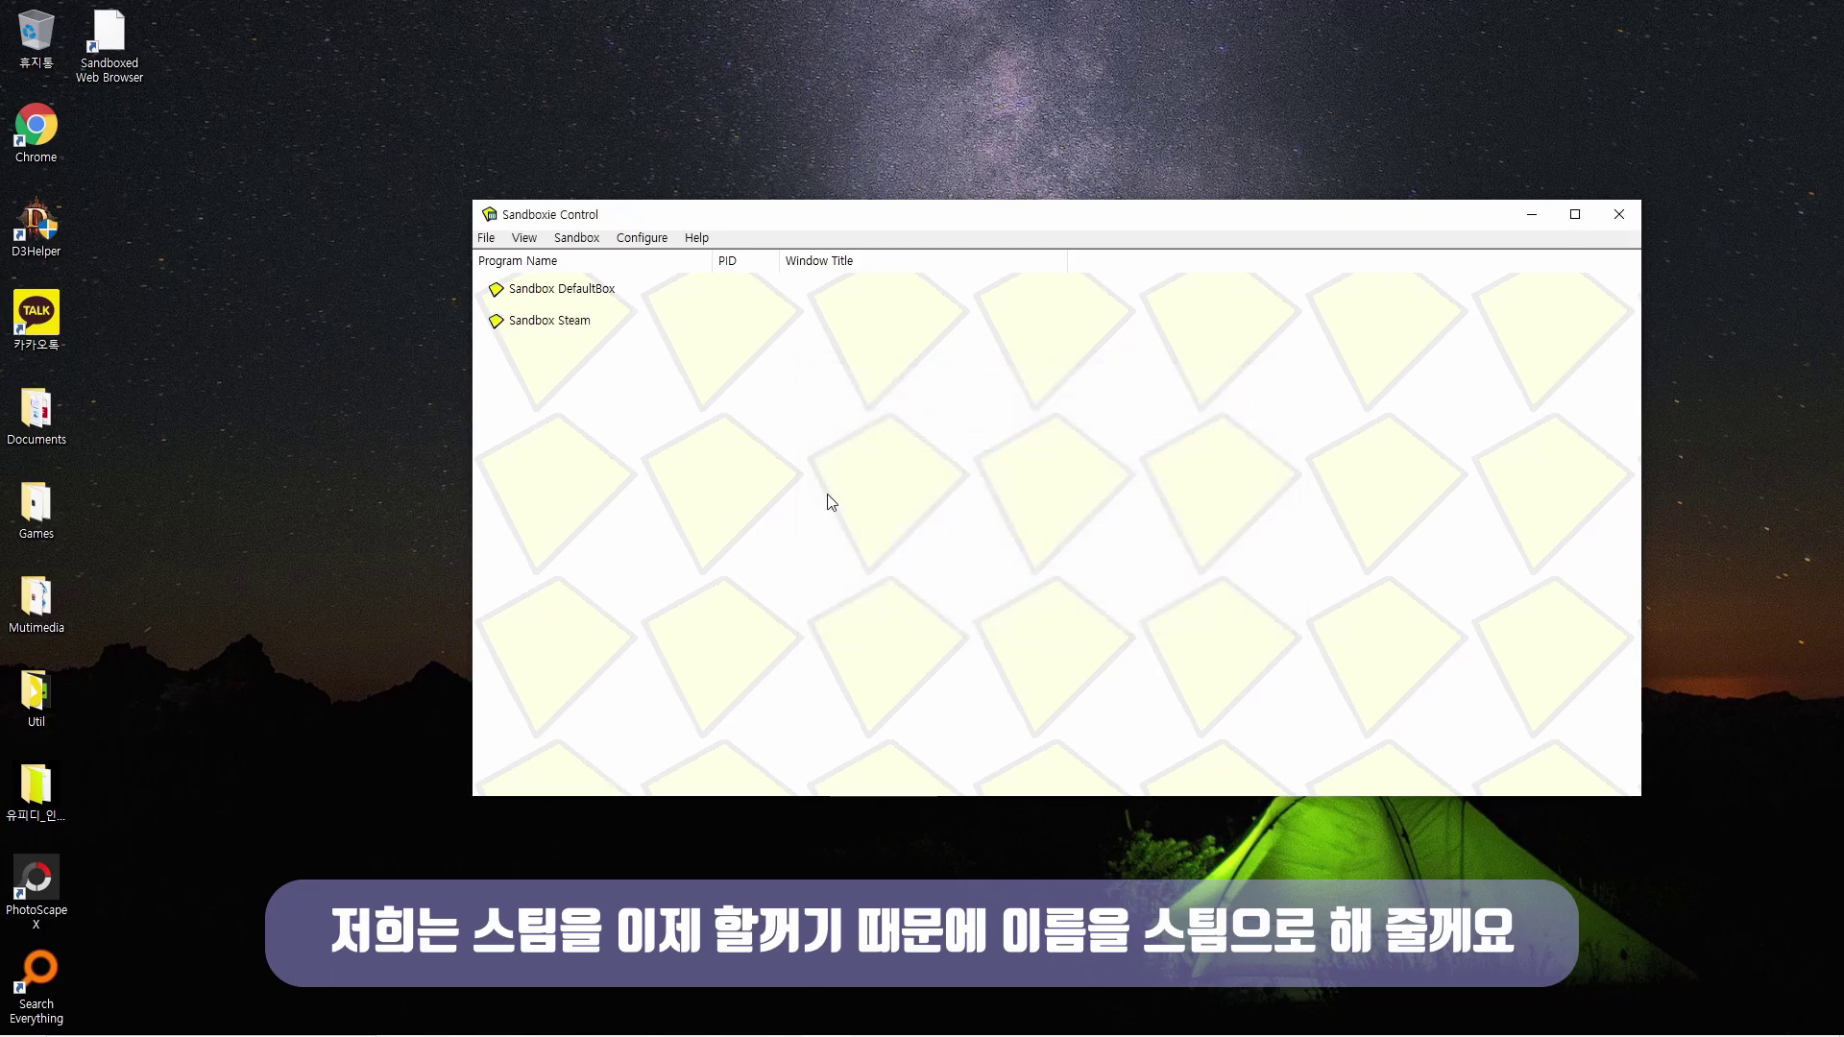
- Start the Run Any Program command for the Steam sandbox and open its file browser
click(553, 334)
right_click(555, 328)
mouse_move(634, 337)
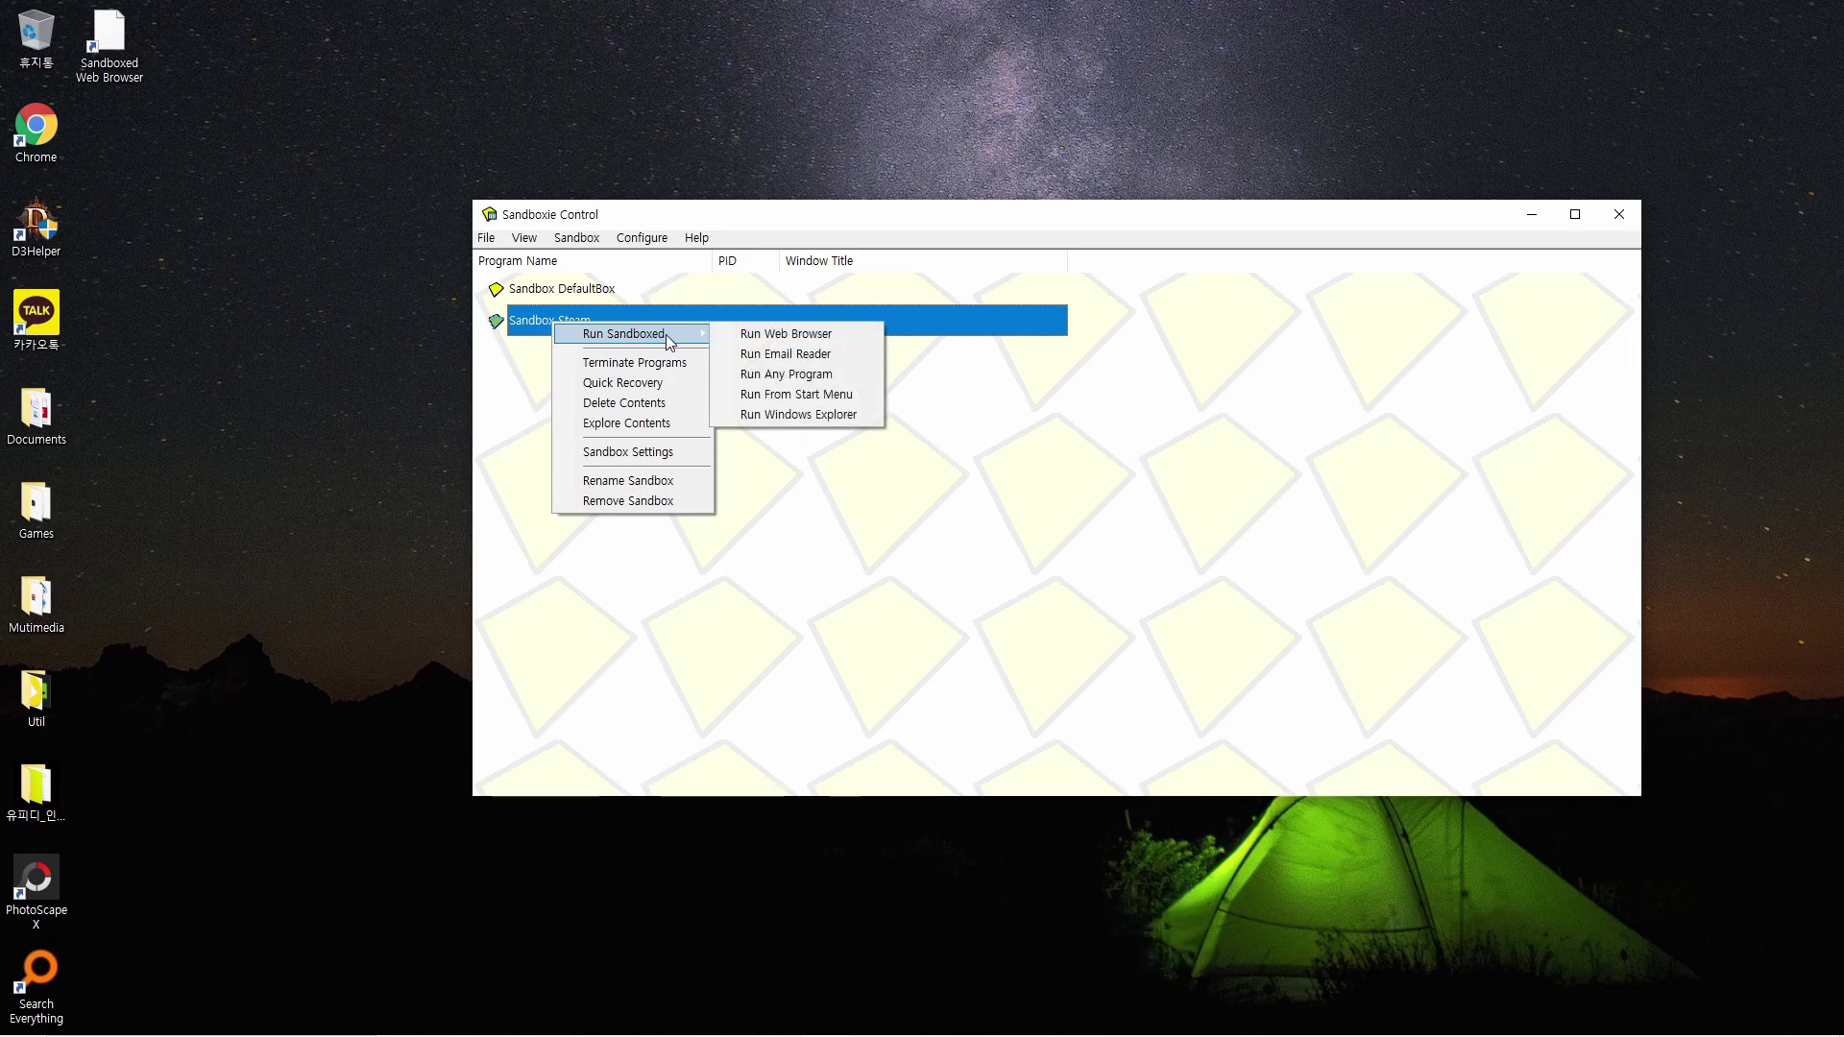
click(795, 375)
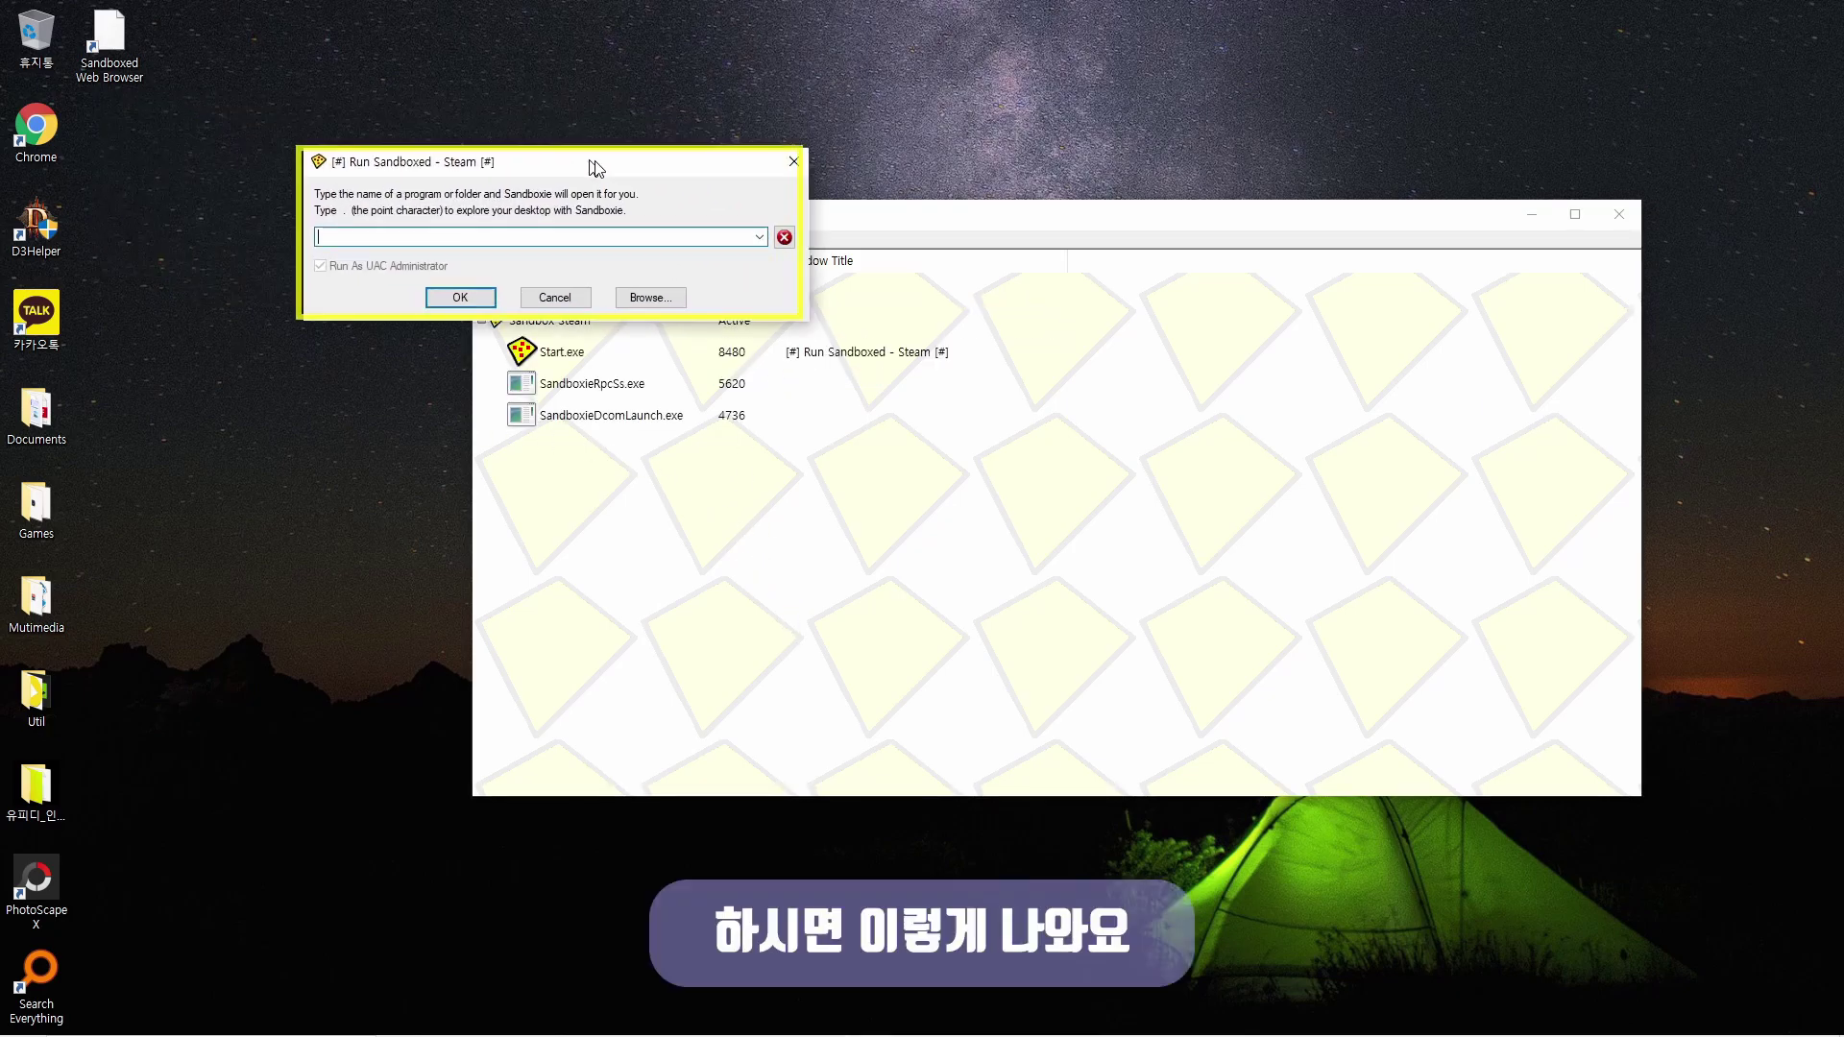
drag(389, 111, 1081, 247)
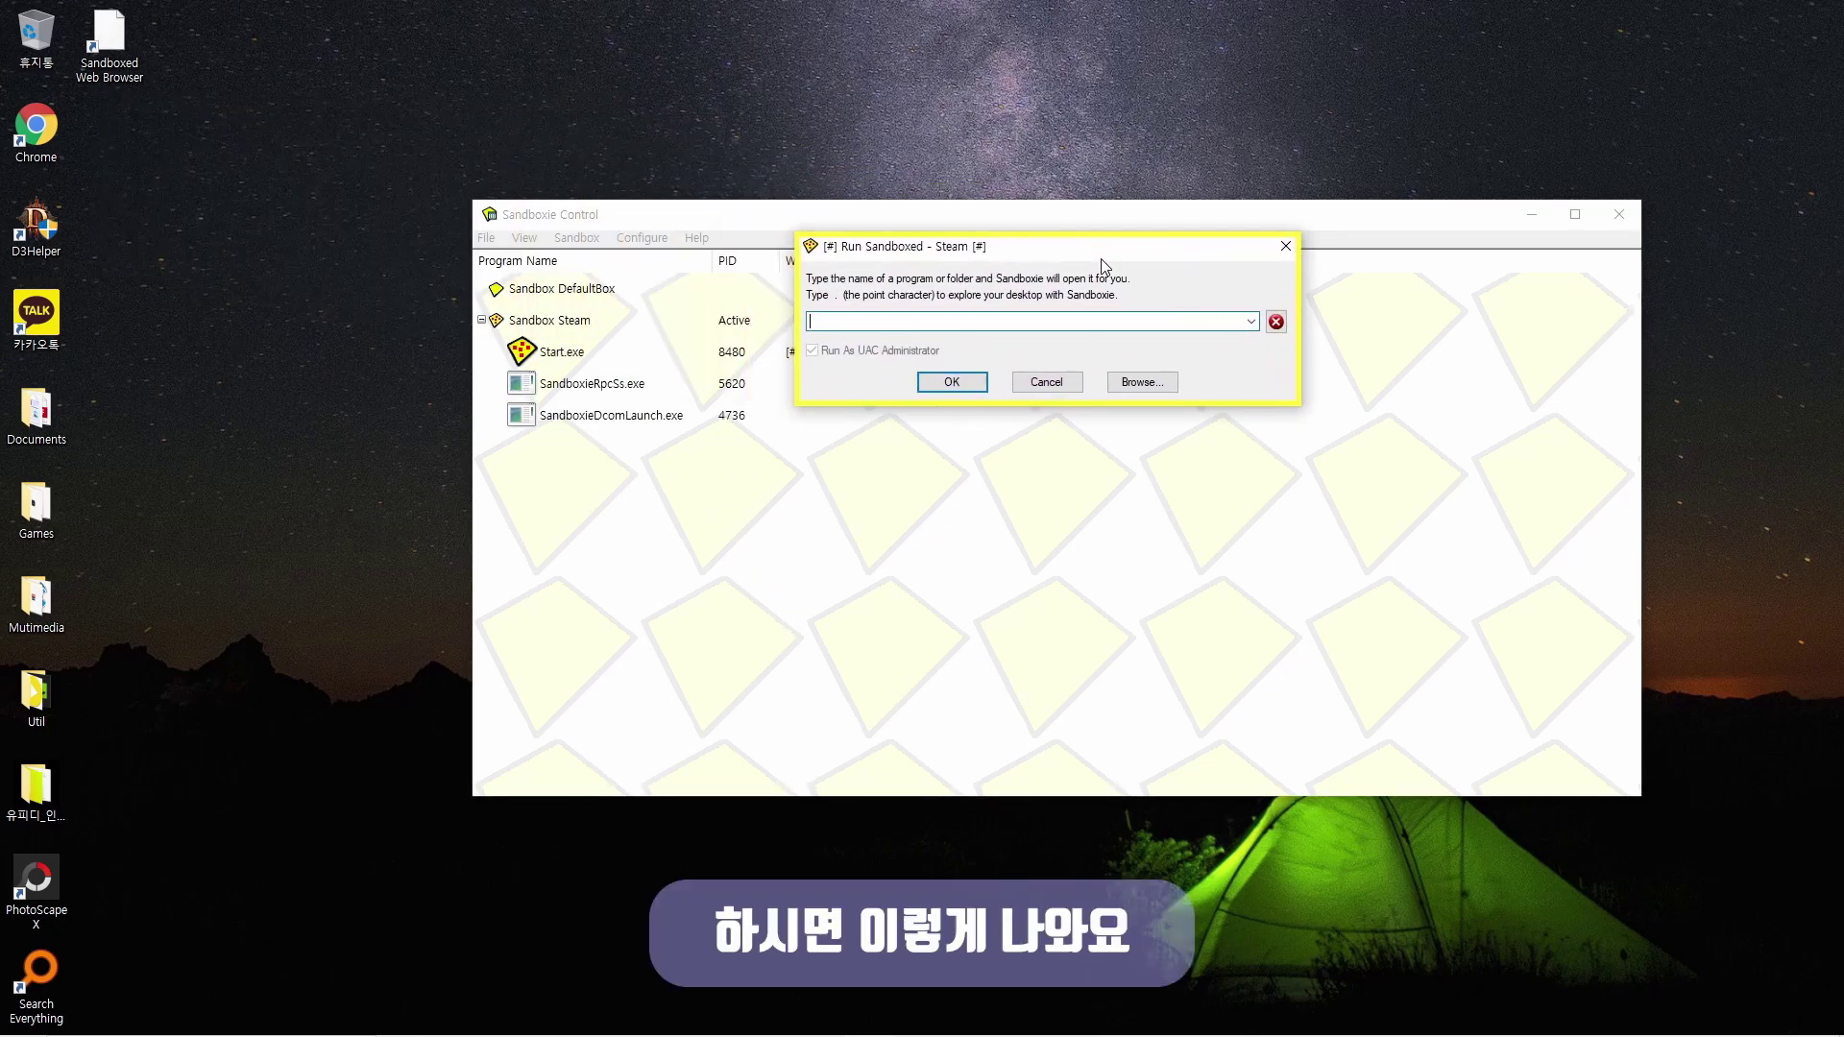
click(1156, 386)
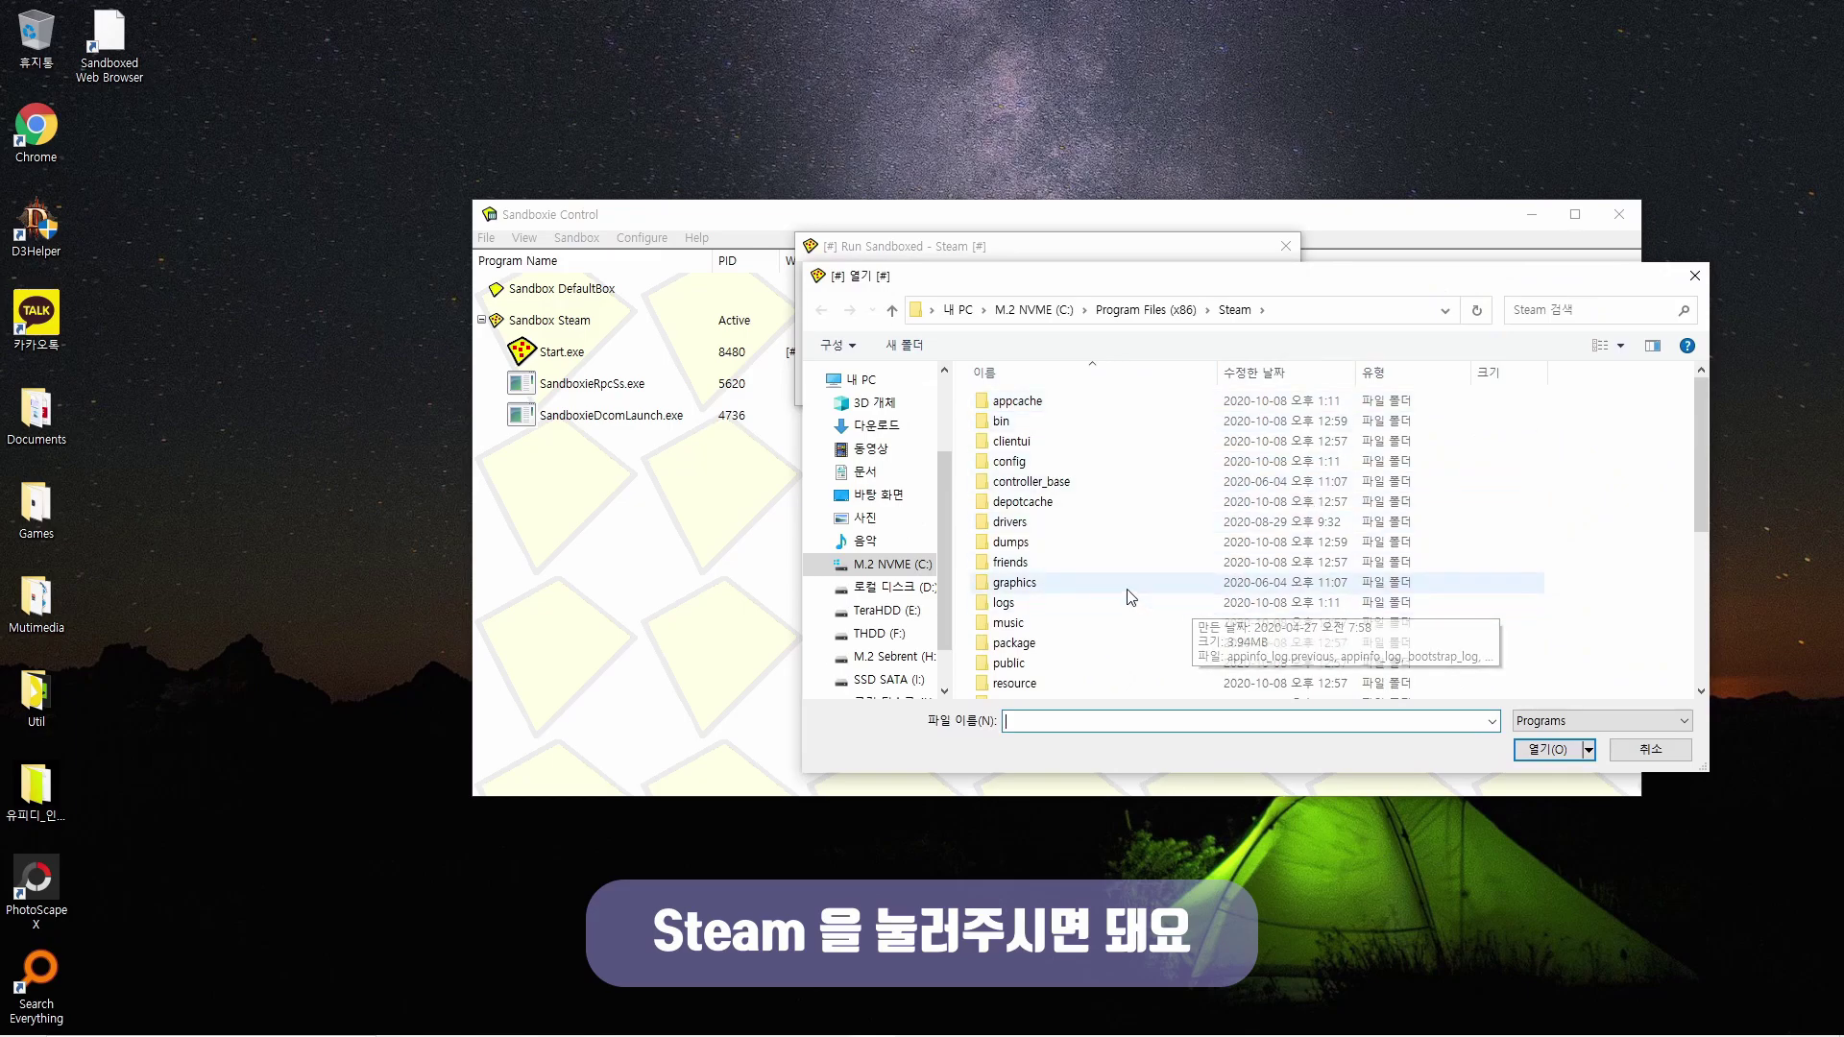
- Choose steam.exe in C:\Program Files (x86)\Steam as the program to run sandboxed
scroll(1114, 490, down, 3)
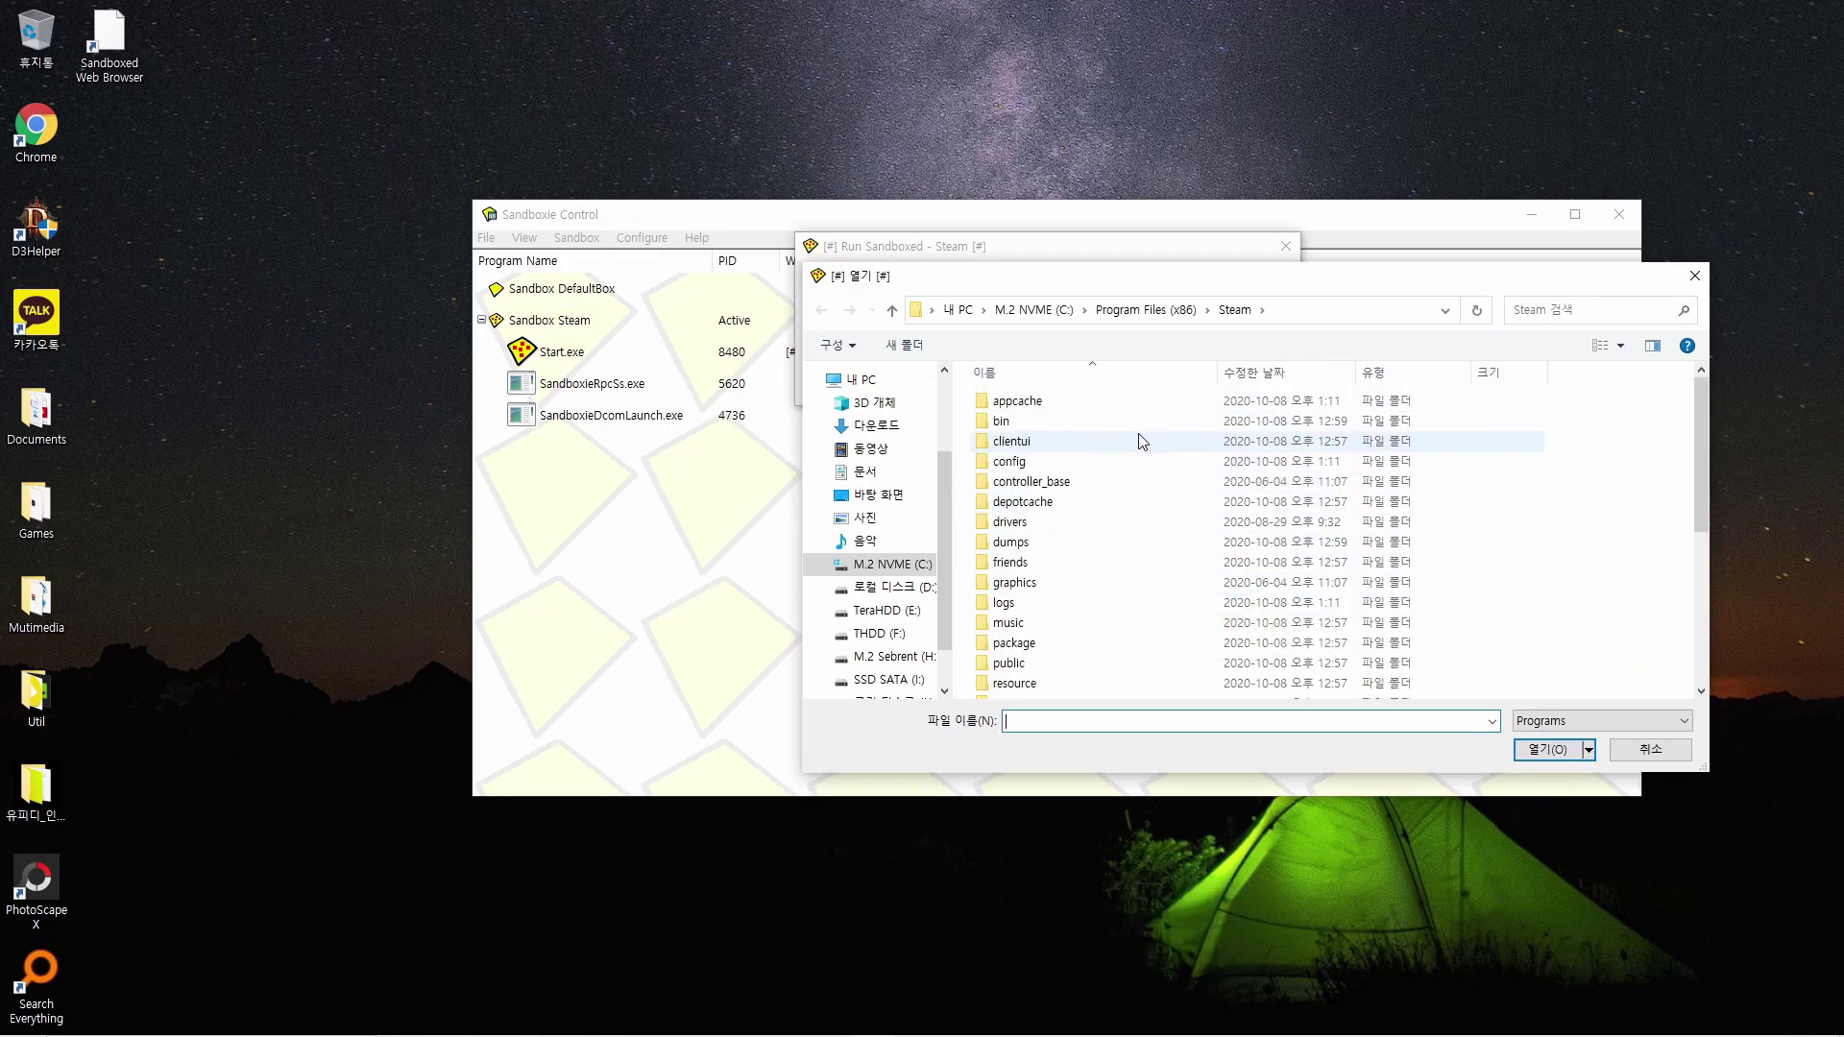
scroll(1140, 528, up, 1)
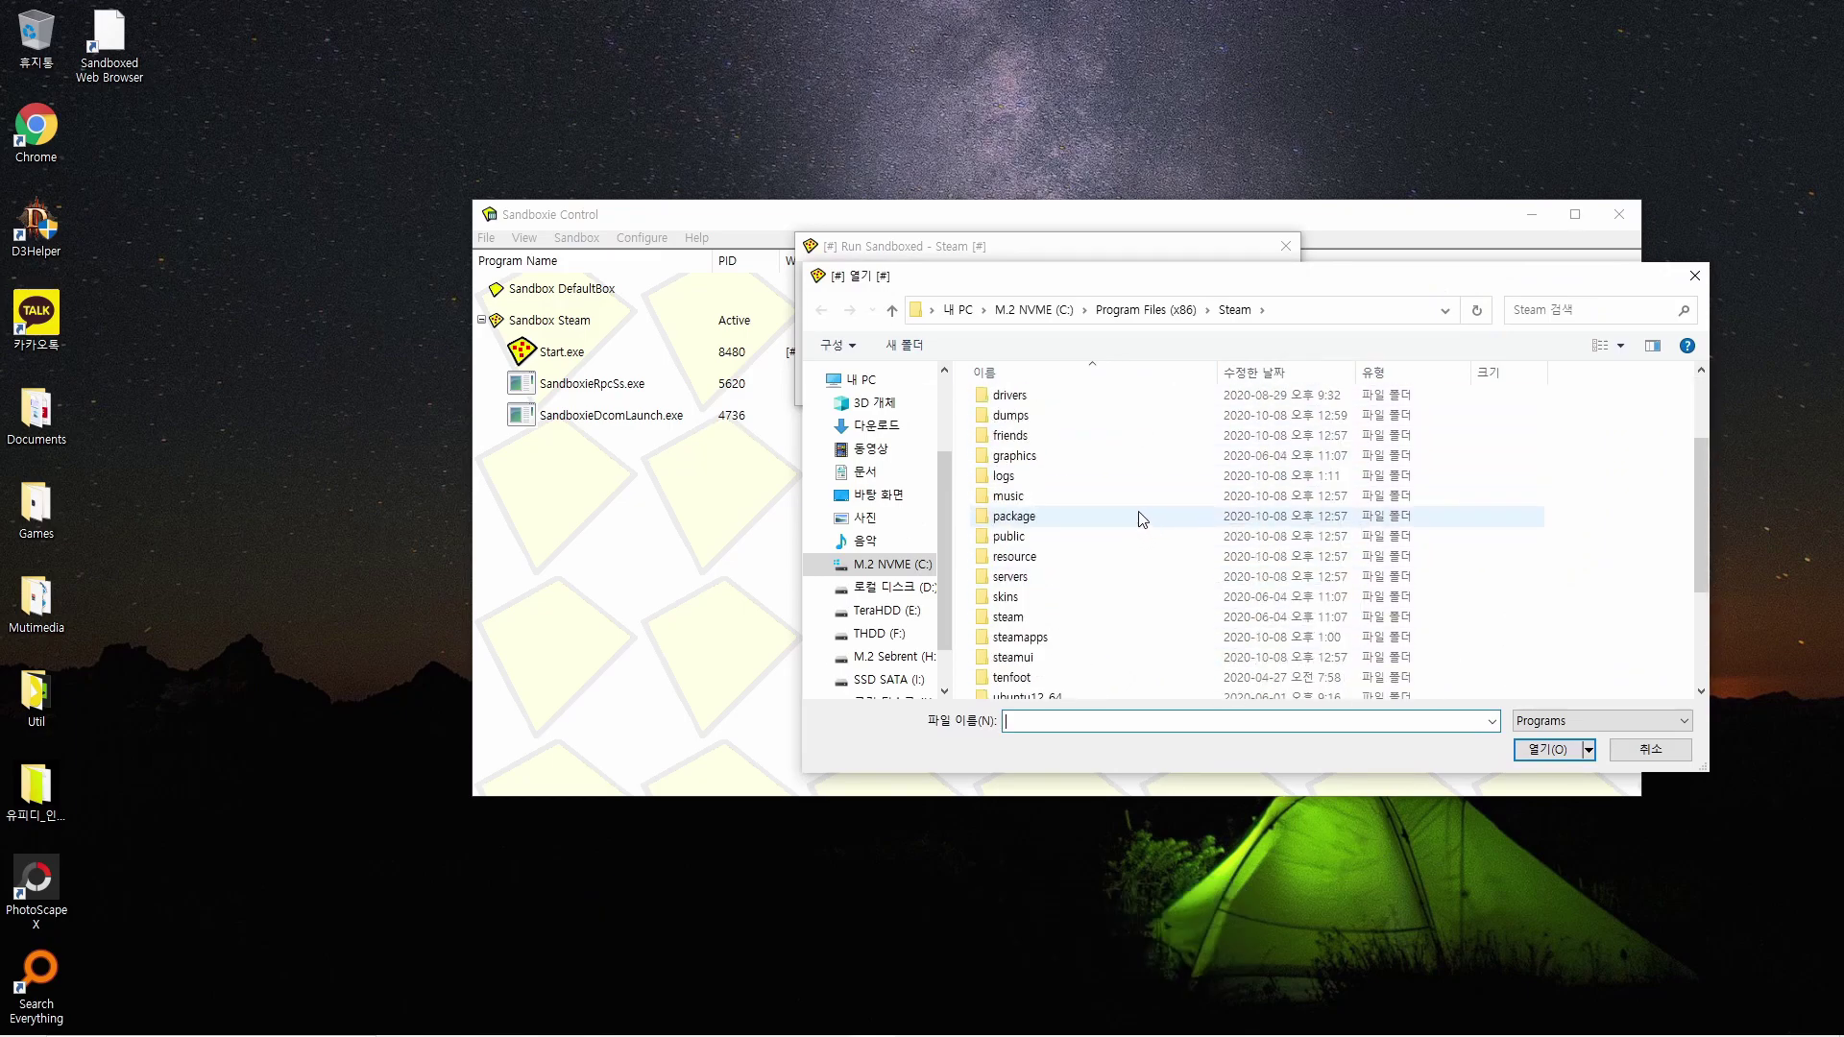
click(1141, 308)
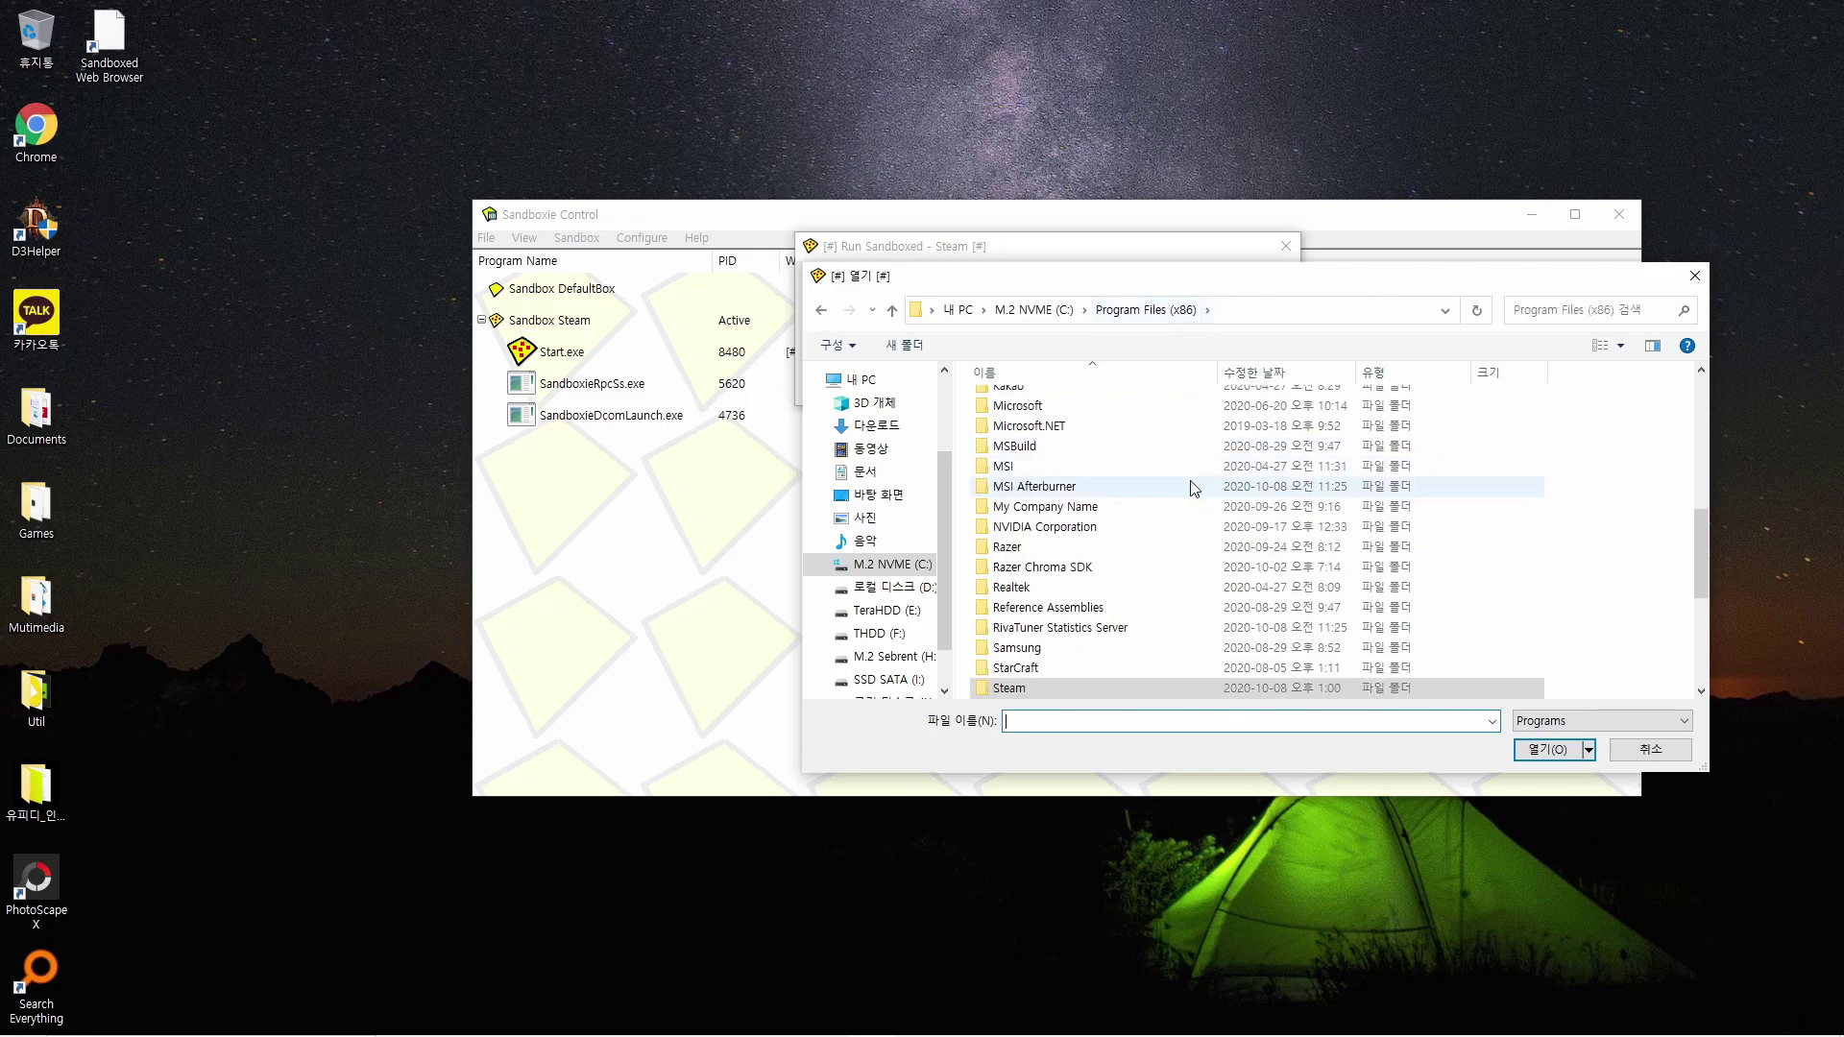
scroll(1162, 573, down, 2)
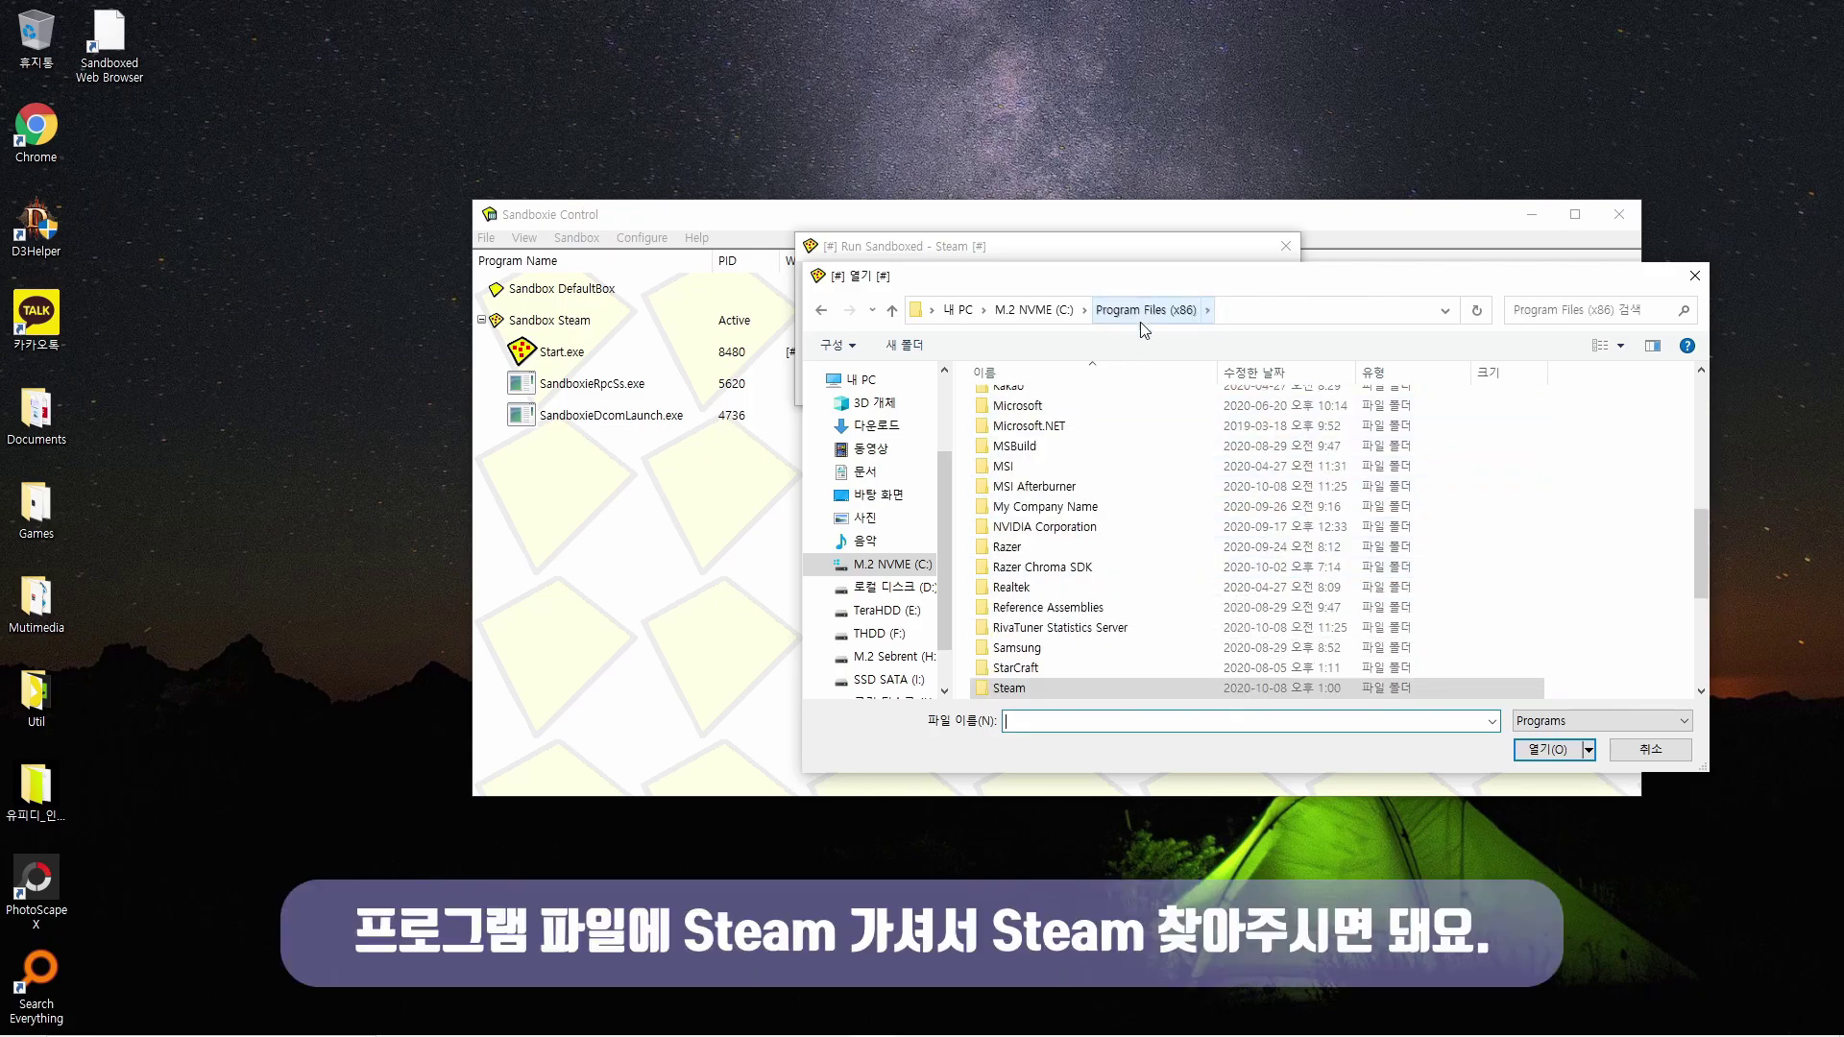
scroll(1121, 601, down, 2)
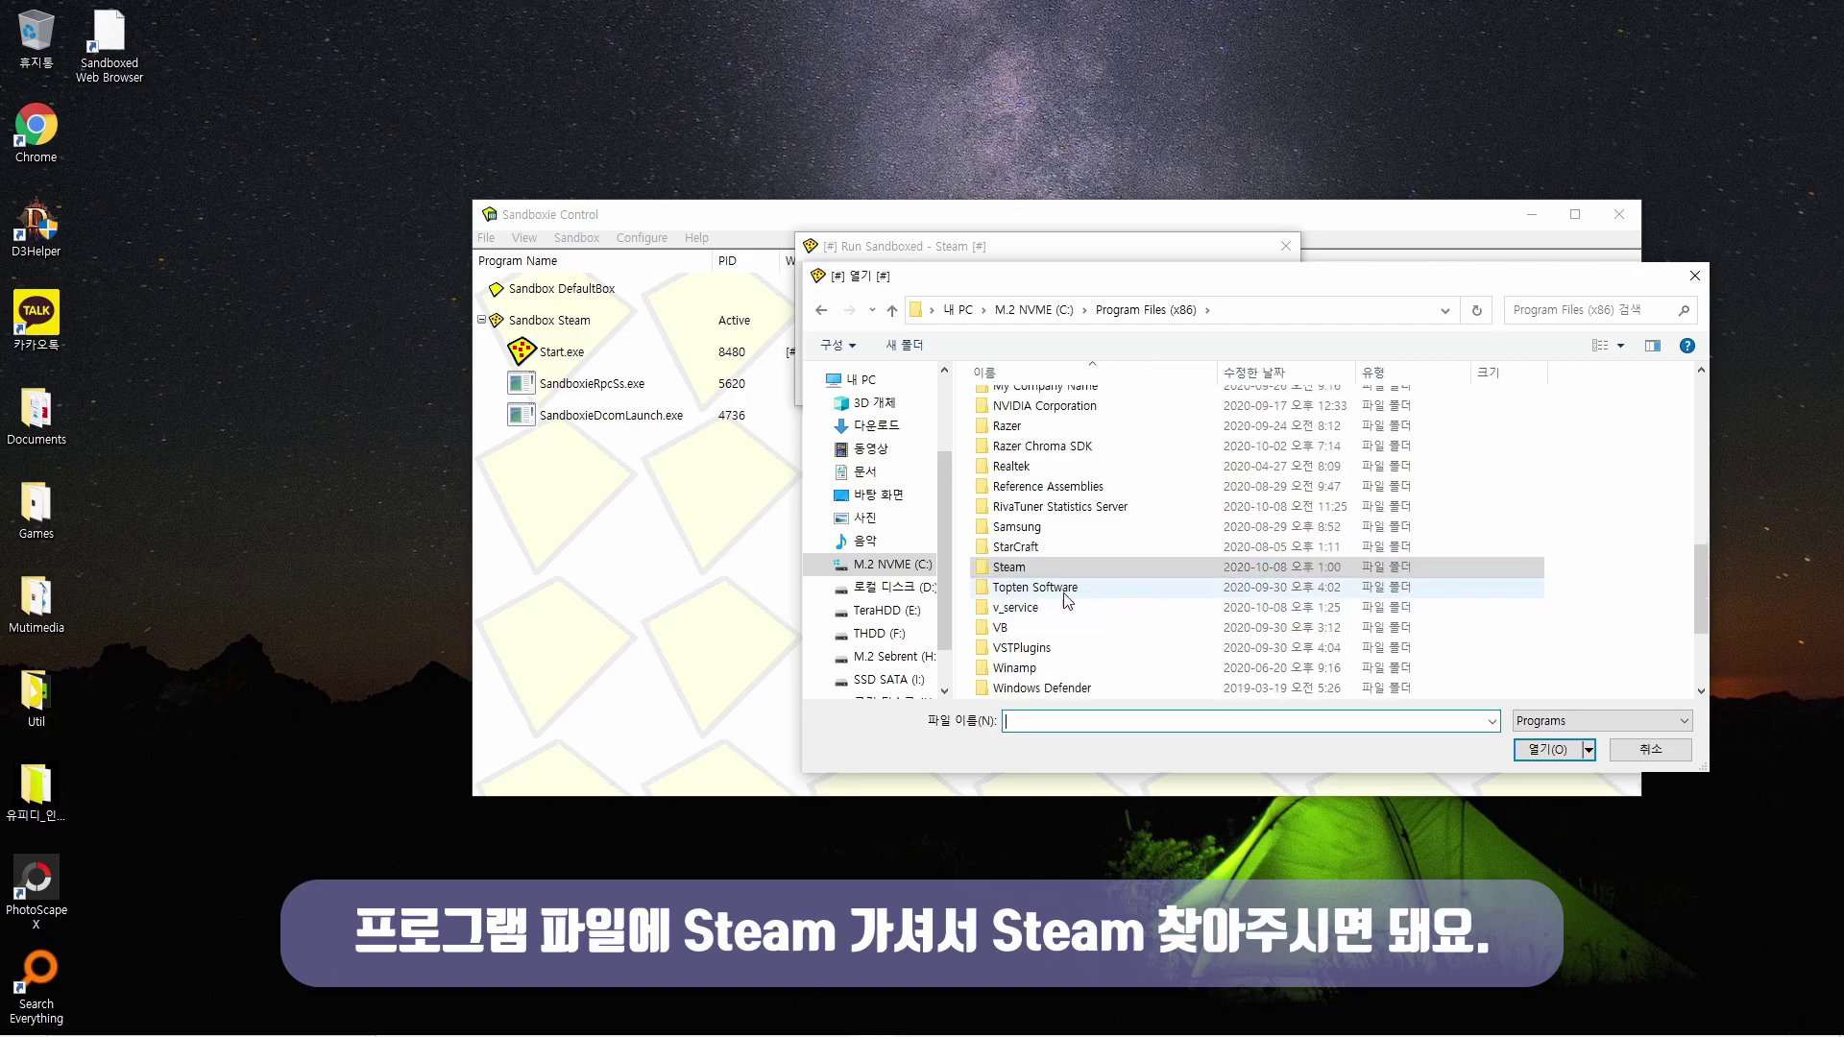
double_click(1011, 569)
scroll(1097, 550, down, 4)
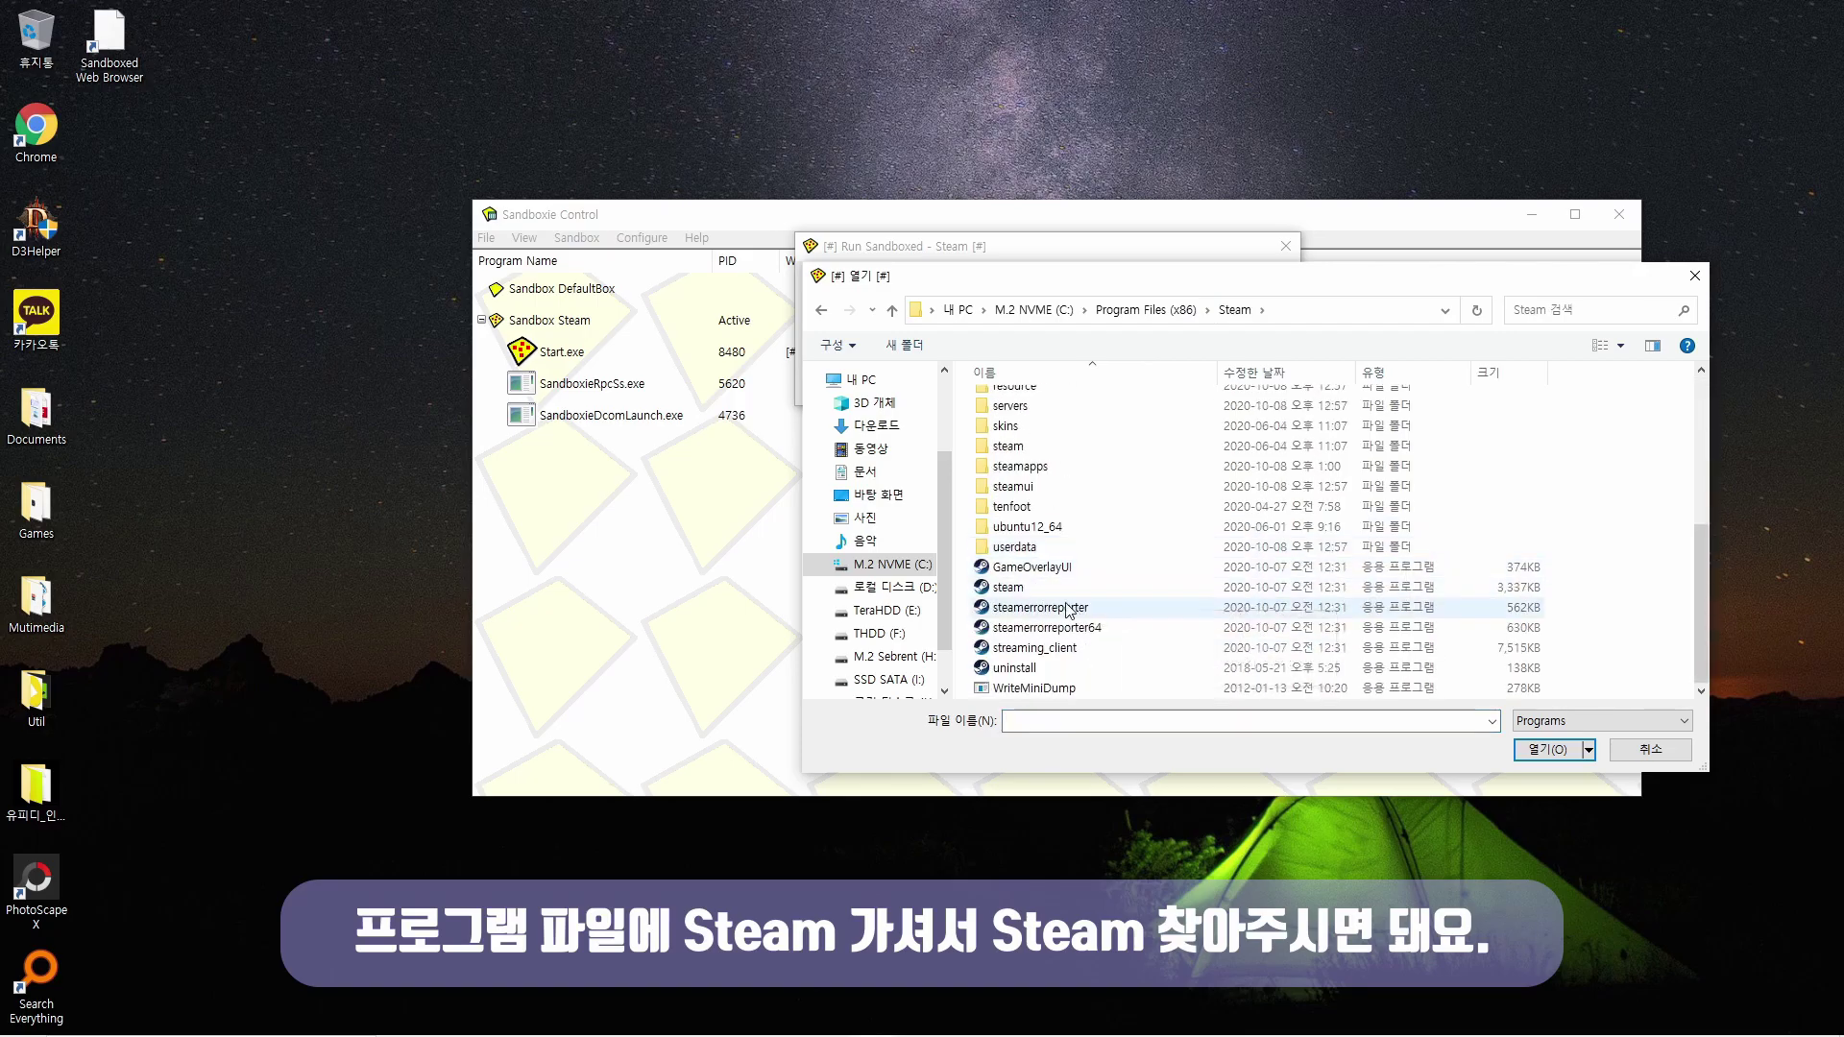
double_click(1004, 589)
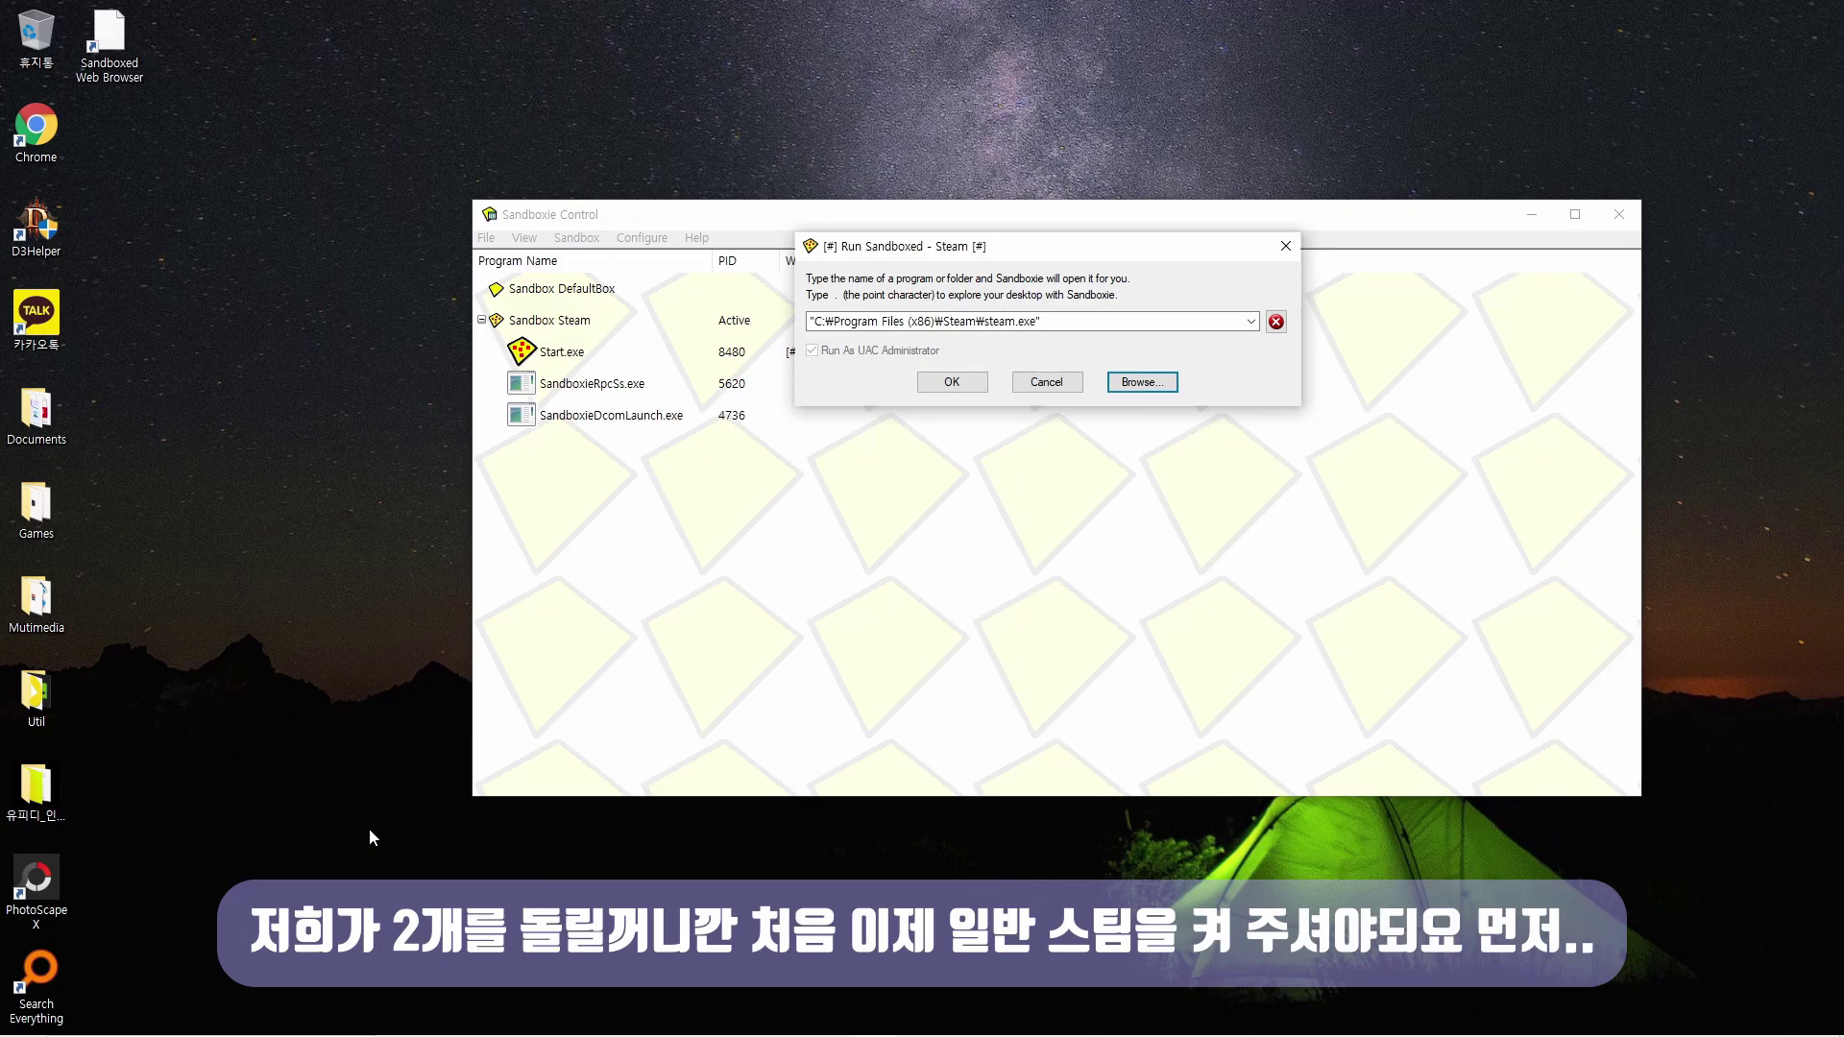
- Launch the regular Steam client with its login window set aside, and start steam.exe in the Steam sandbox
click(588, 1020)
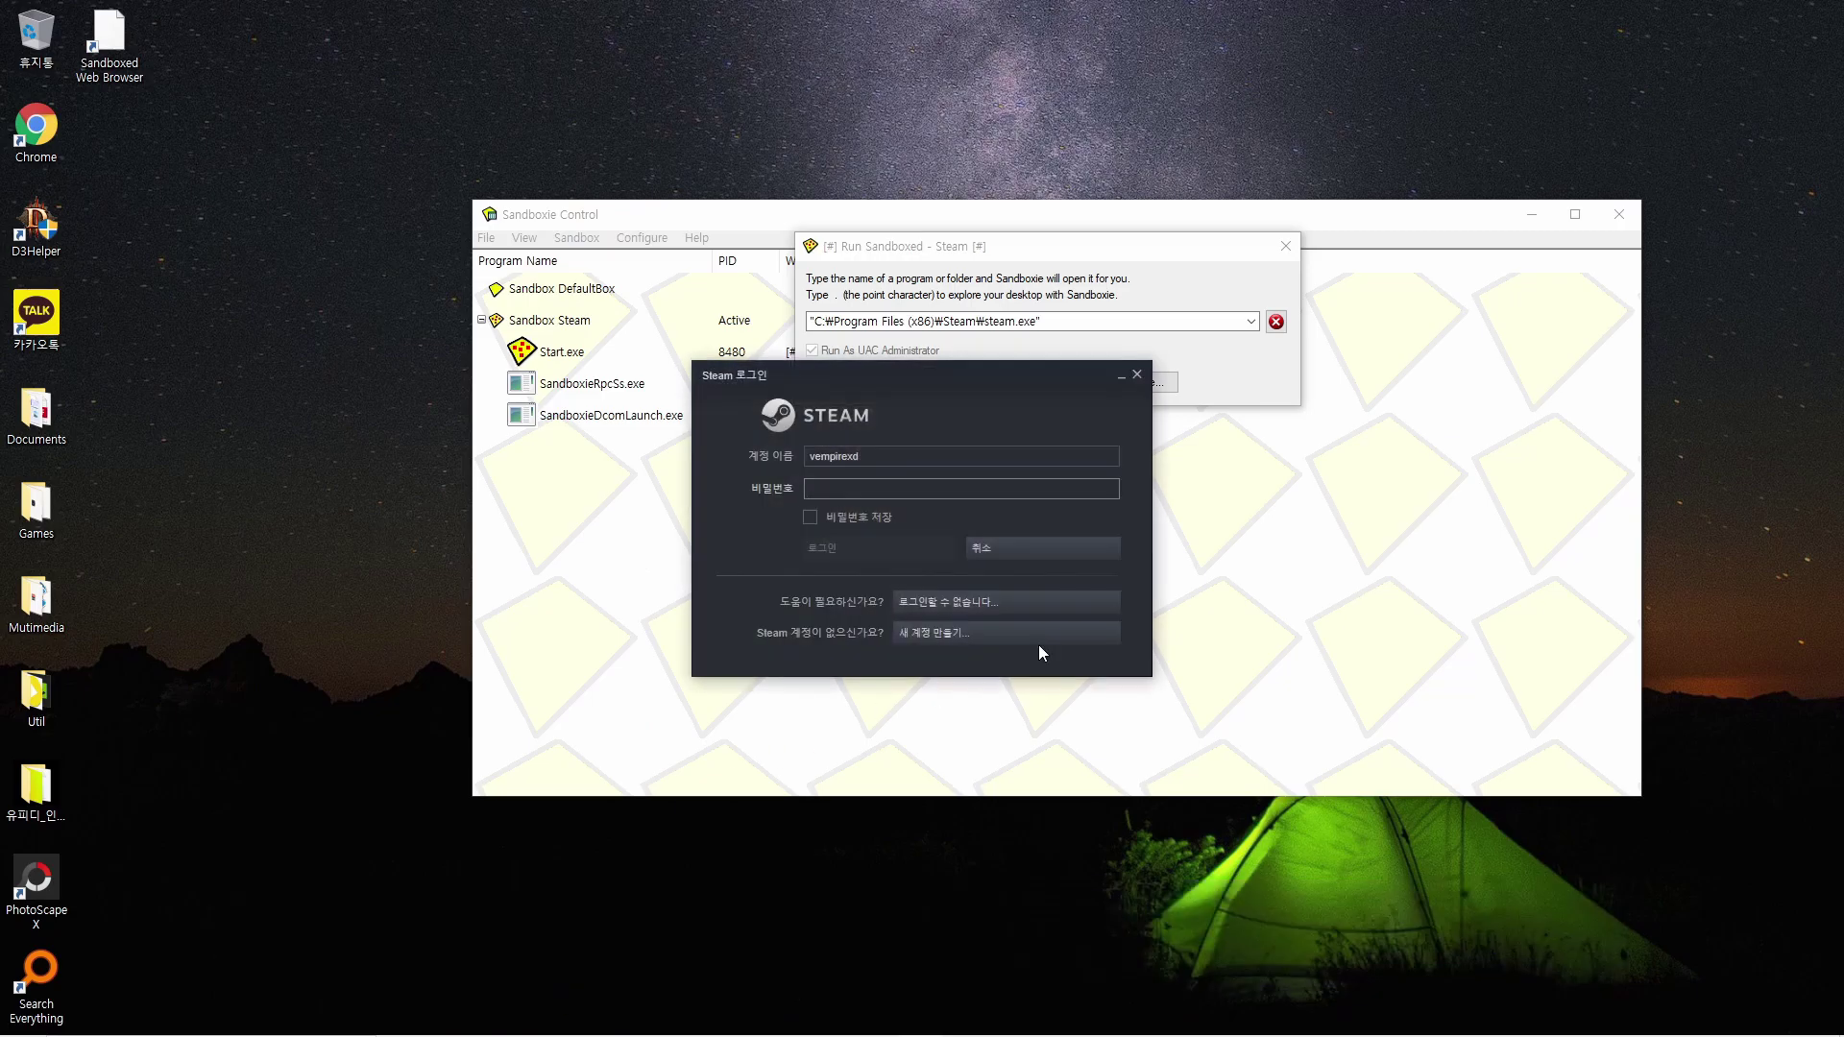
drag(922, 383, 335, 384)
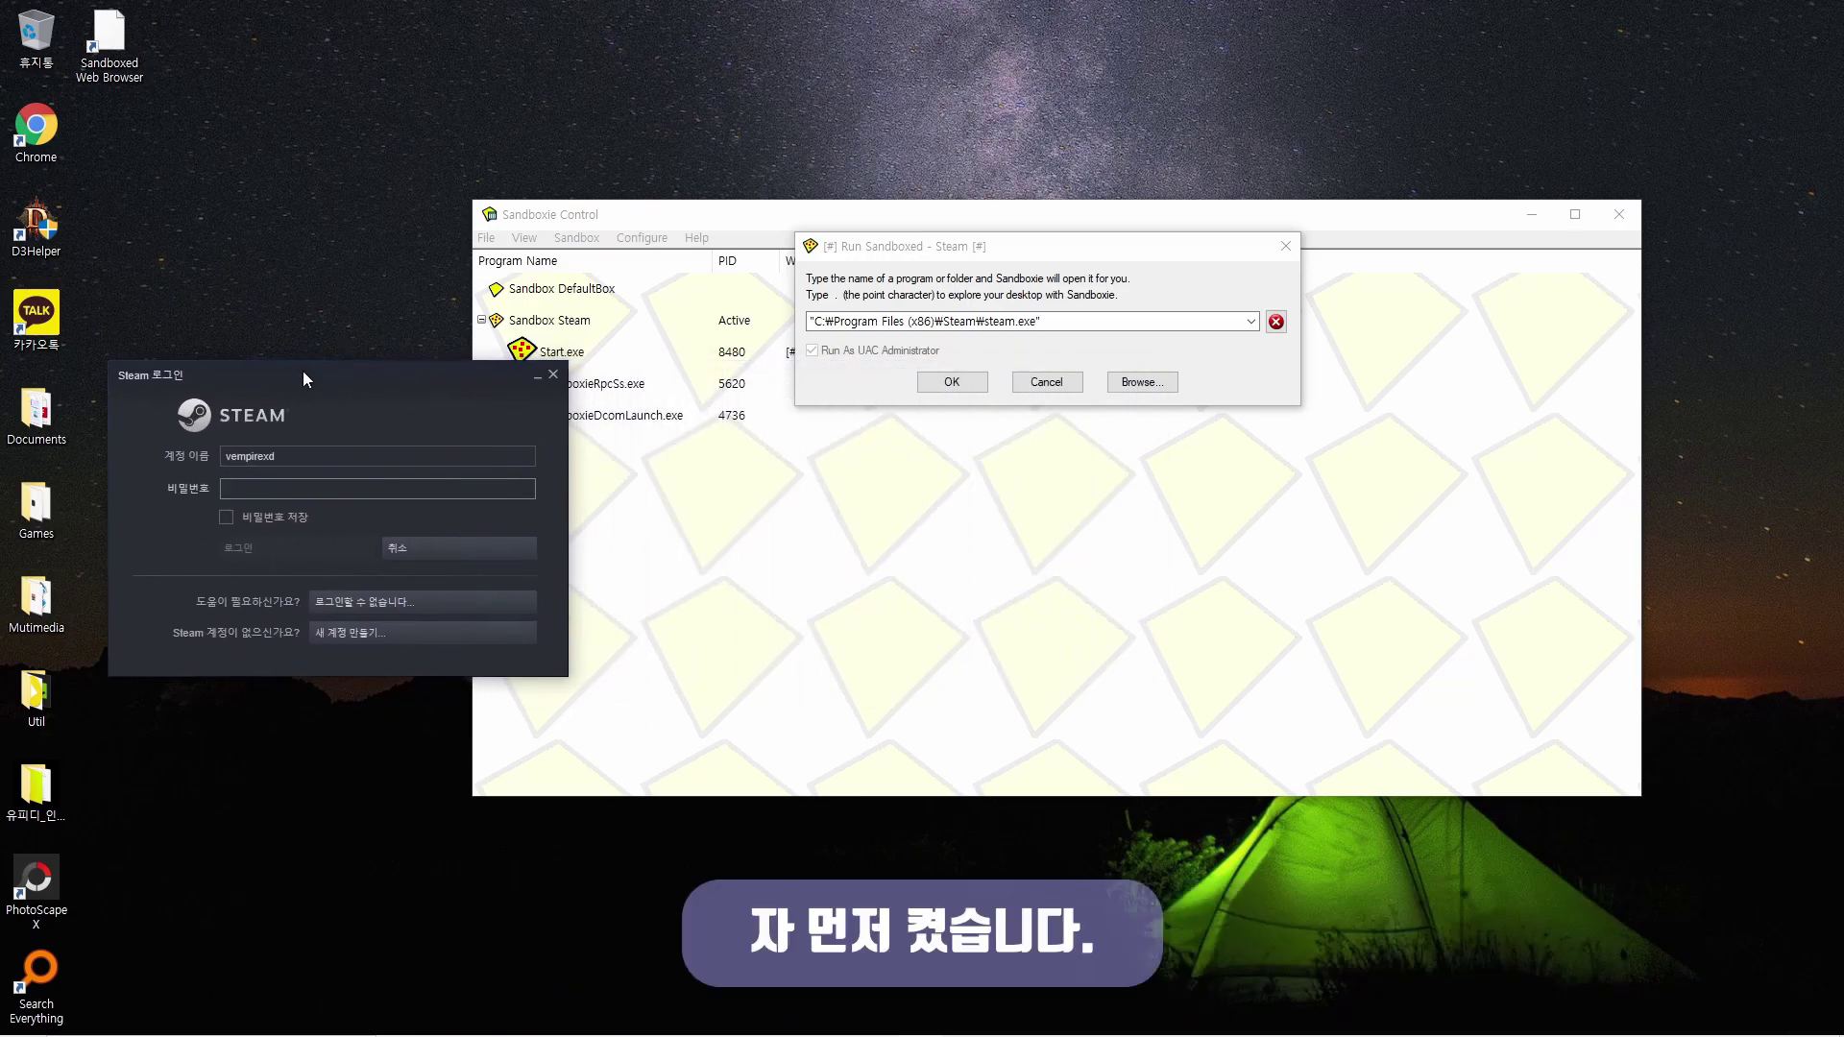
drag(445, 403, 412, 441)
click(1086, 348)
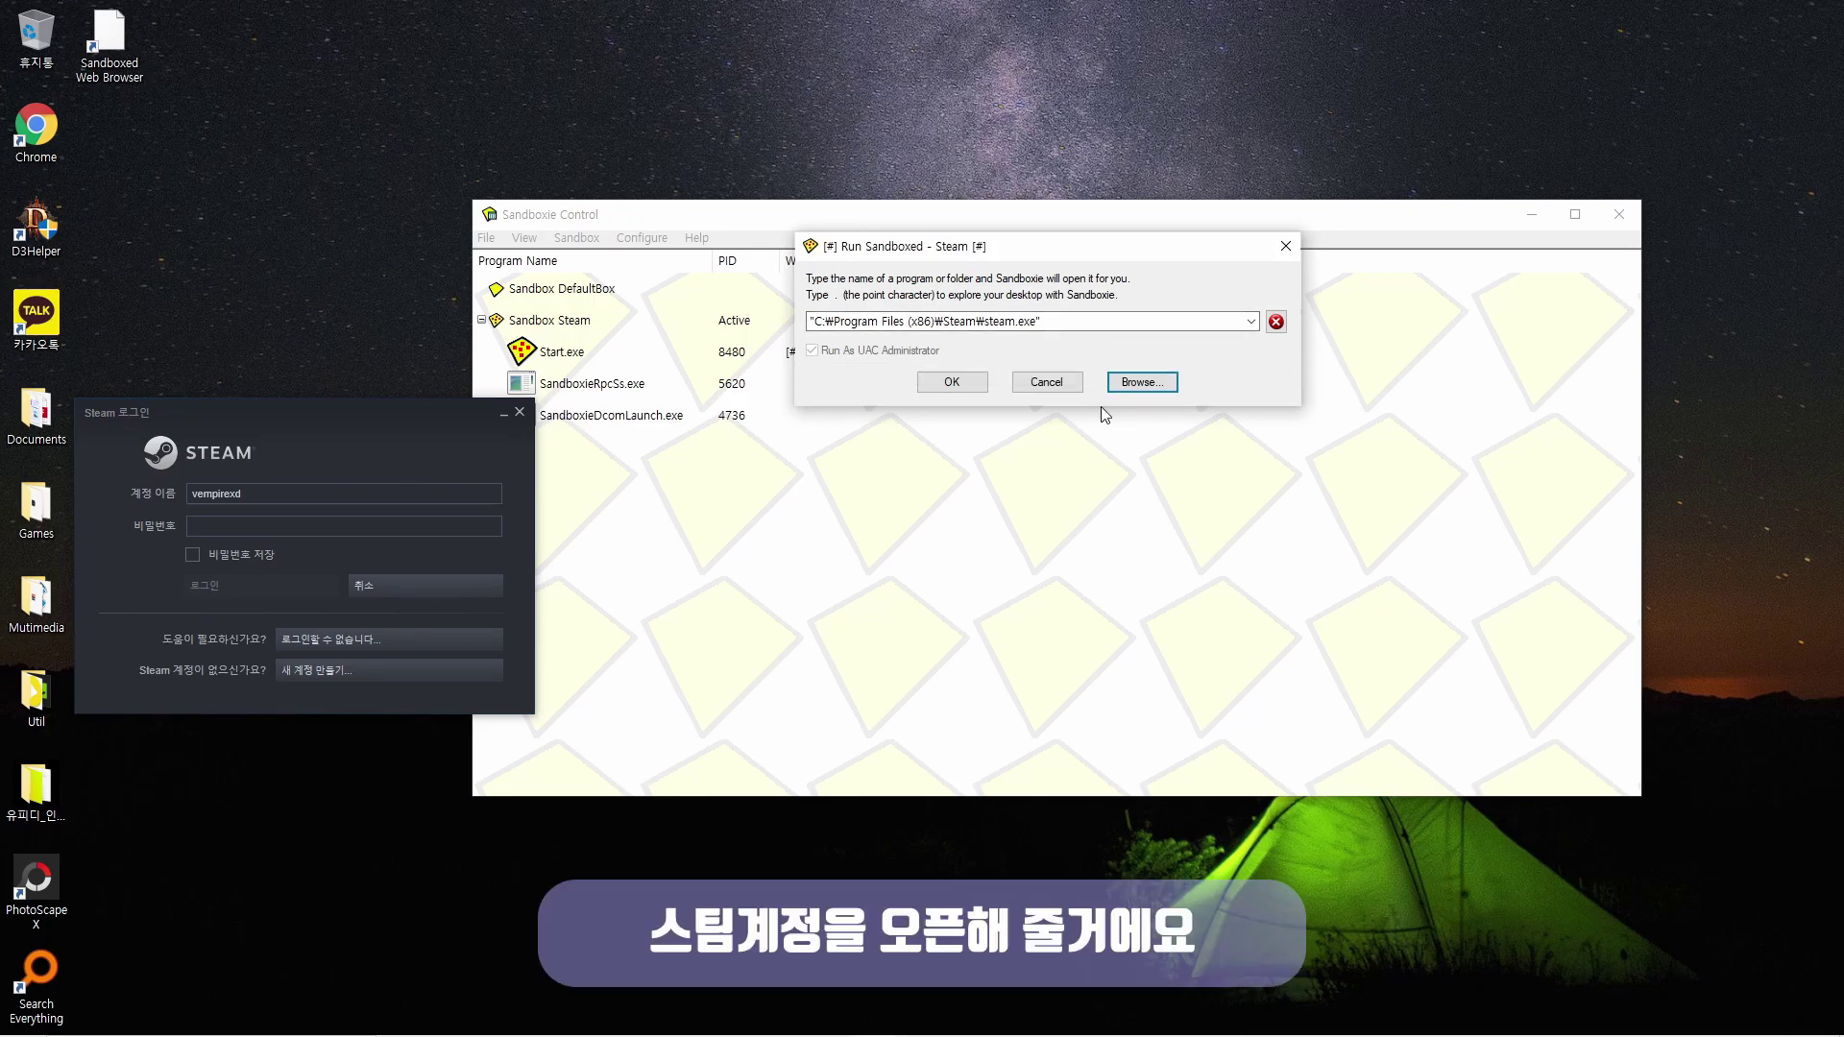
click(957, 384)
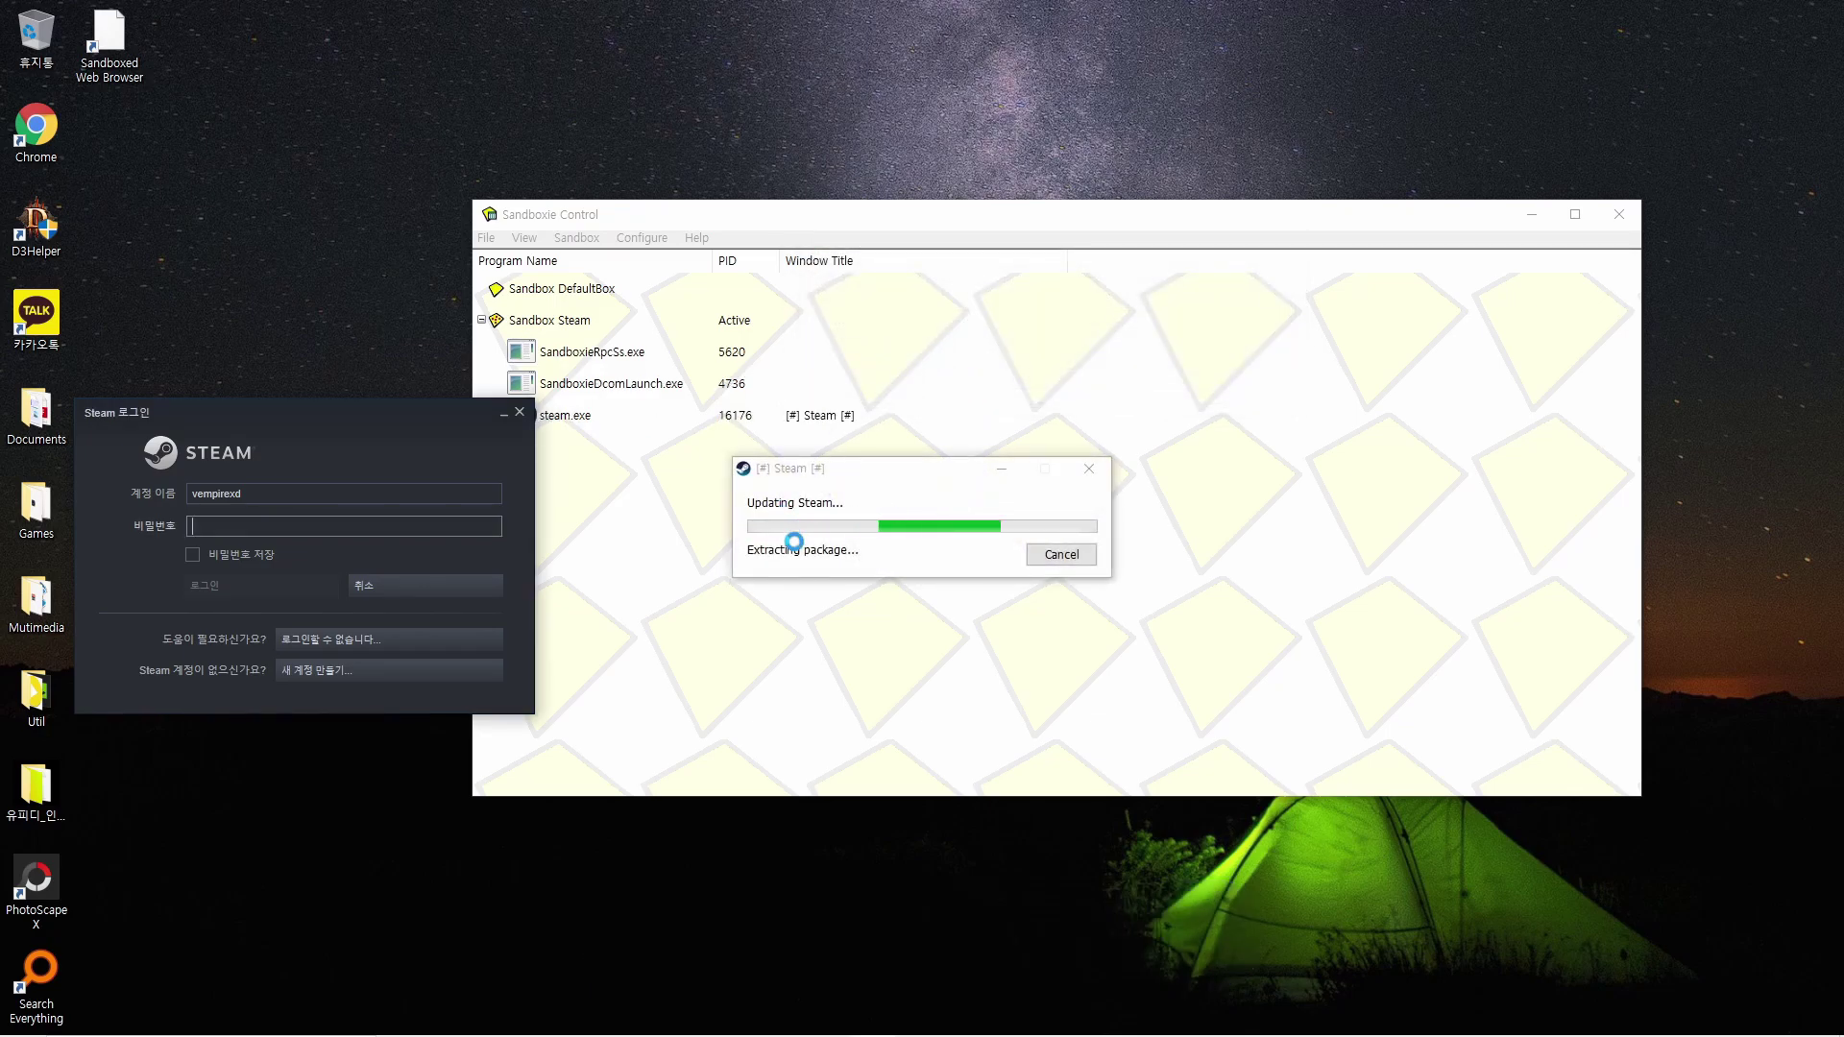
- Enter the account password in the regular Steam login window and sign in
drag(286, 411, 345, 446)
click(314, 561)
text(•••)
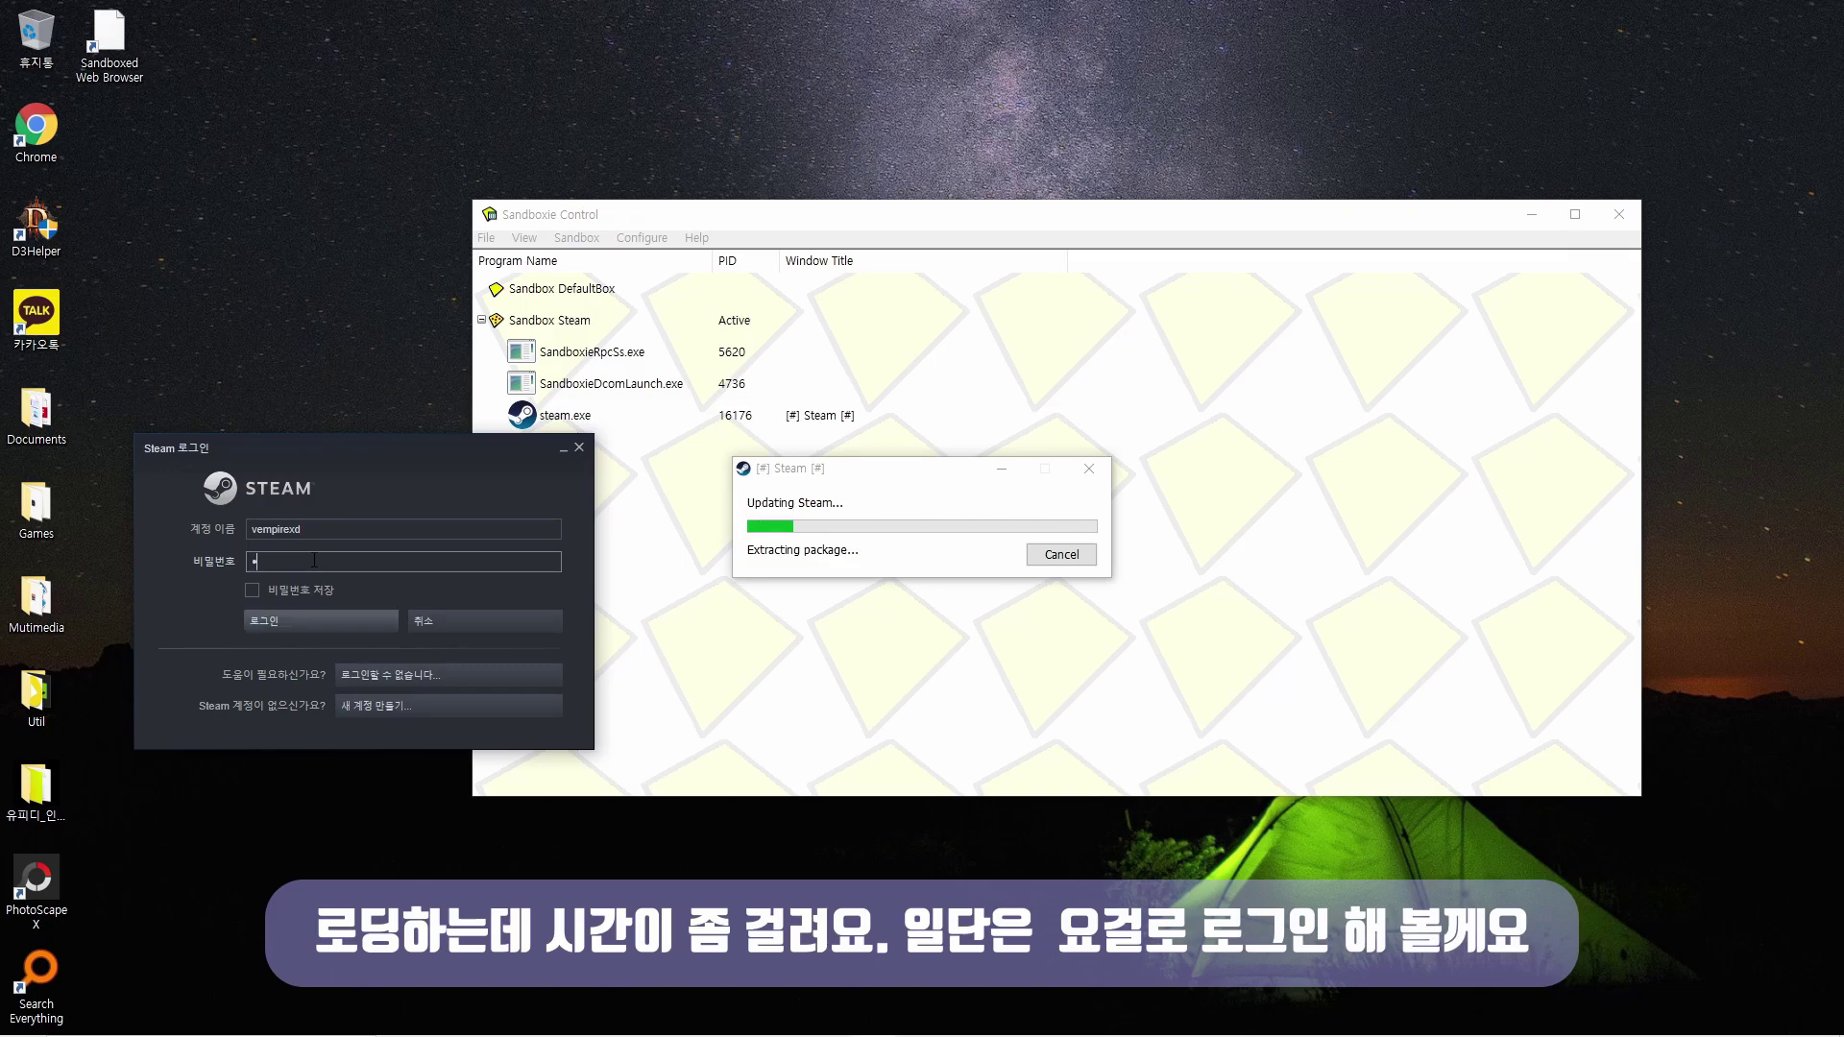
text(•••••)
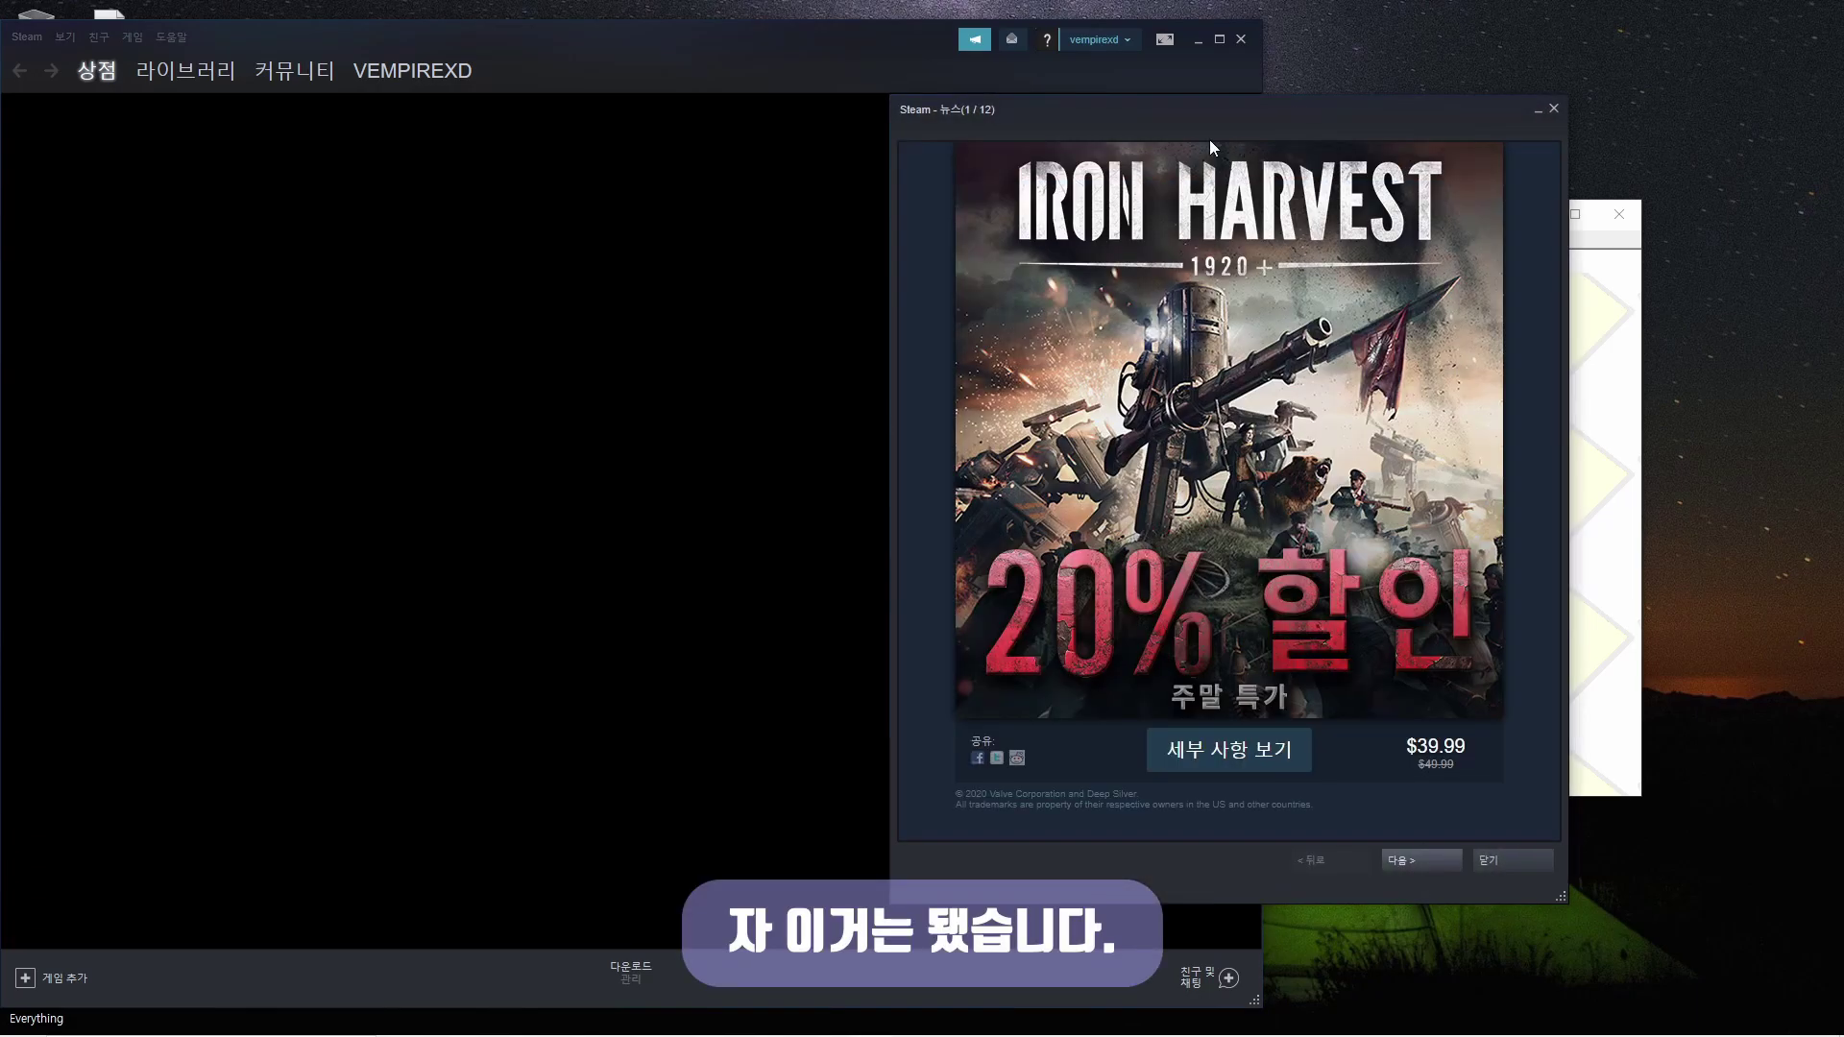
- Close the Steam news window and show the game library, with the Steam window shifted off Sandboxie Control
click(1513, 861)
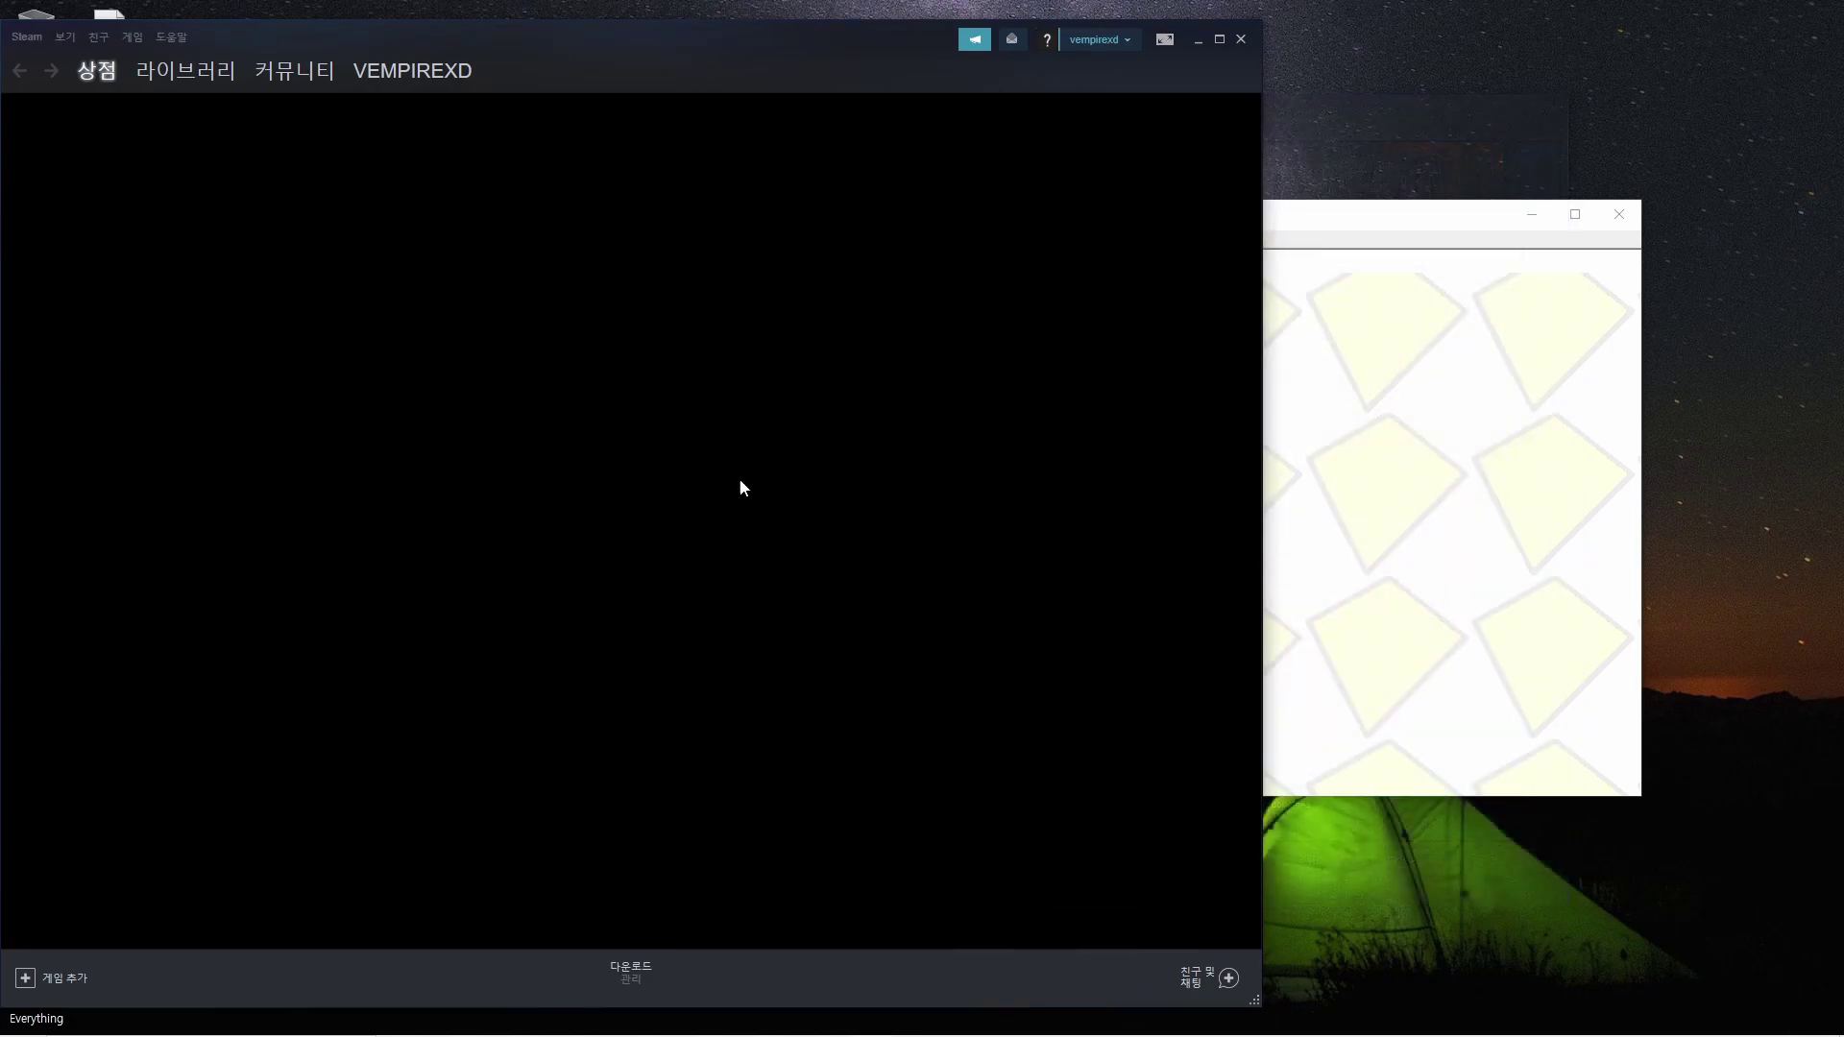
click(186, 83)
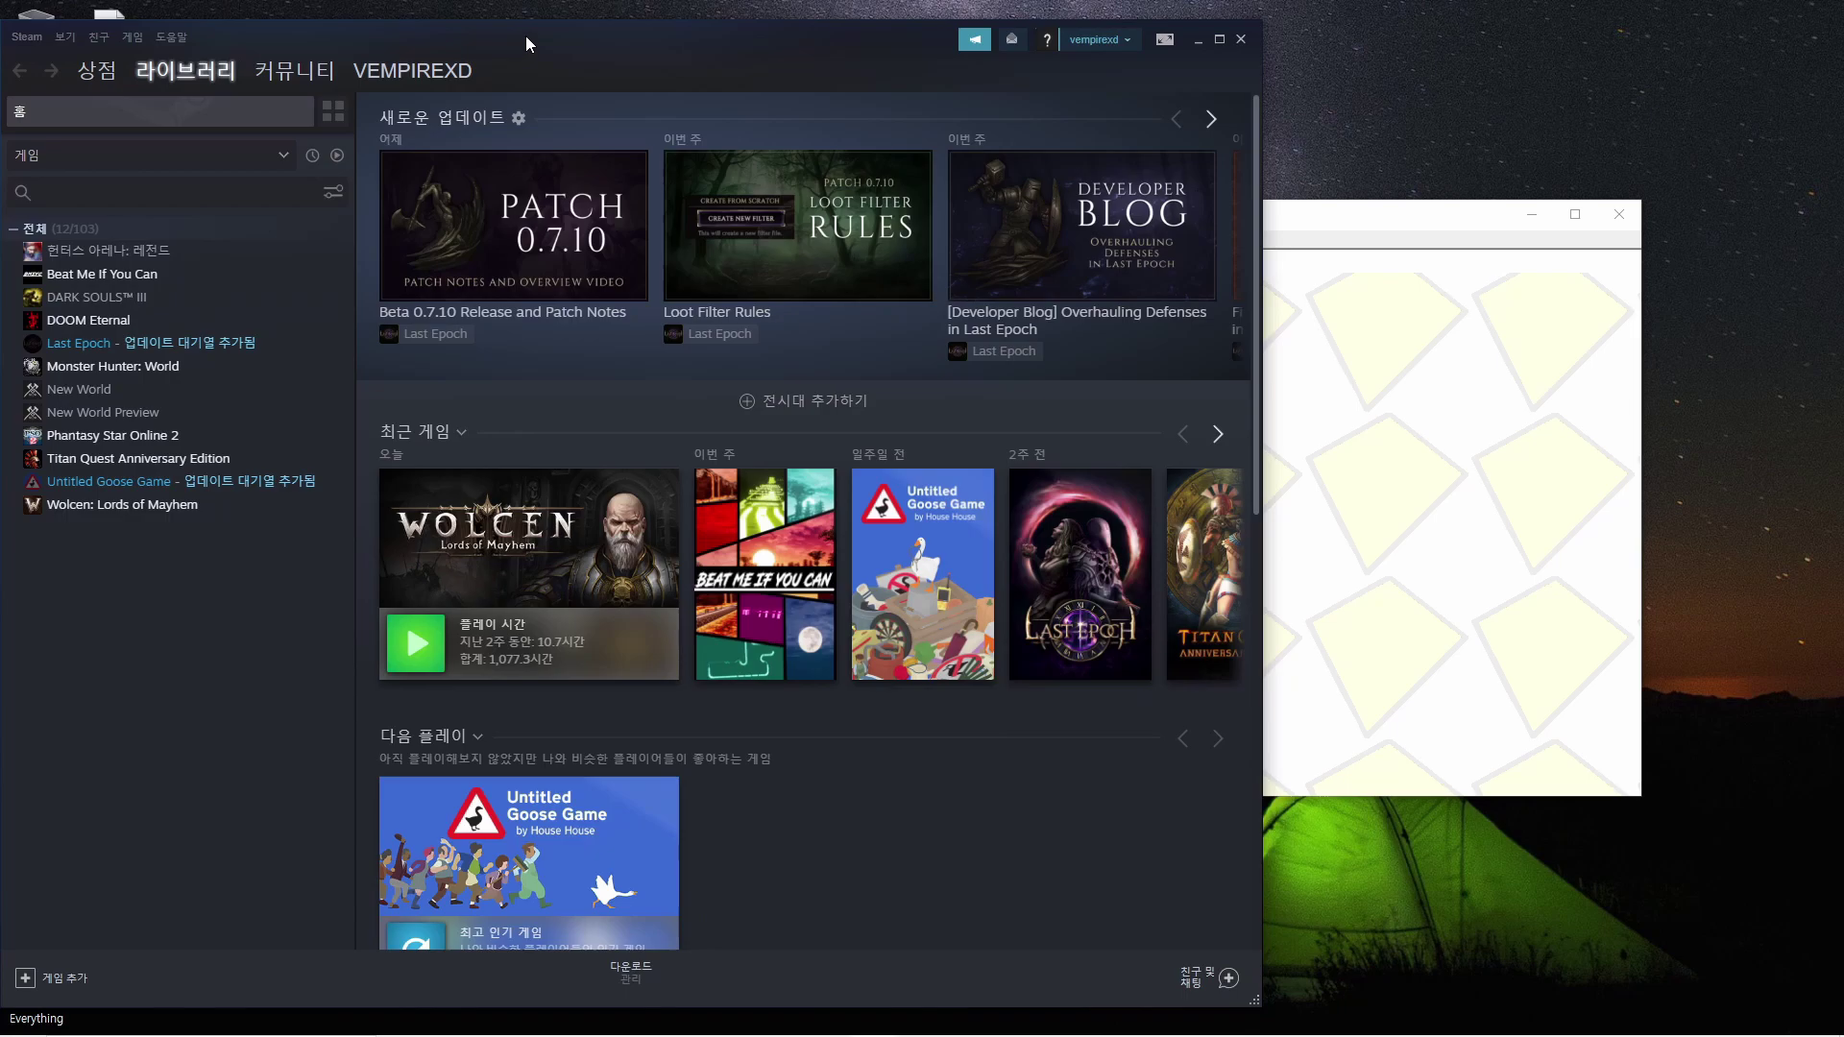
drag(526, 37, 357, 31)
- Bring up the sandboxed Steam login window, minimize Sandboxie Control, and place the login window beside the regular Steam client
click(1169, 236)
click(1057, 320)
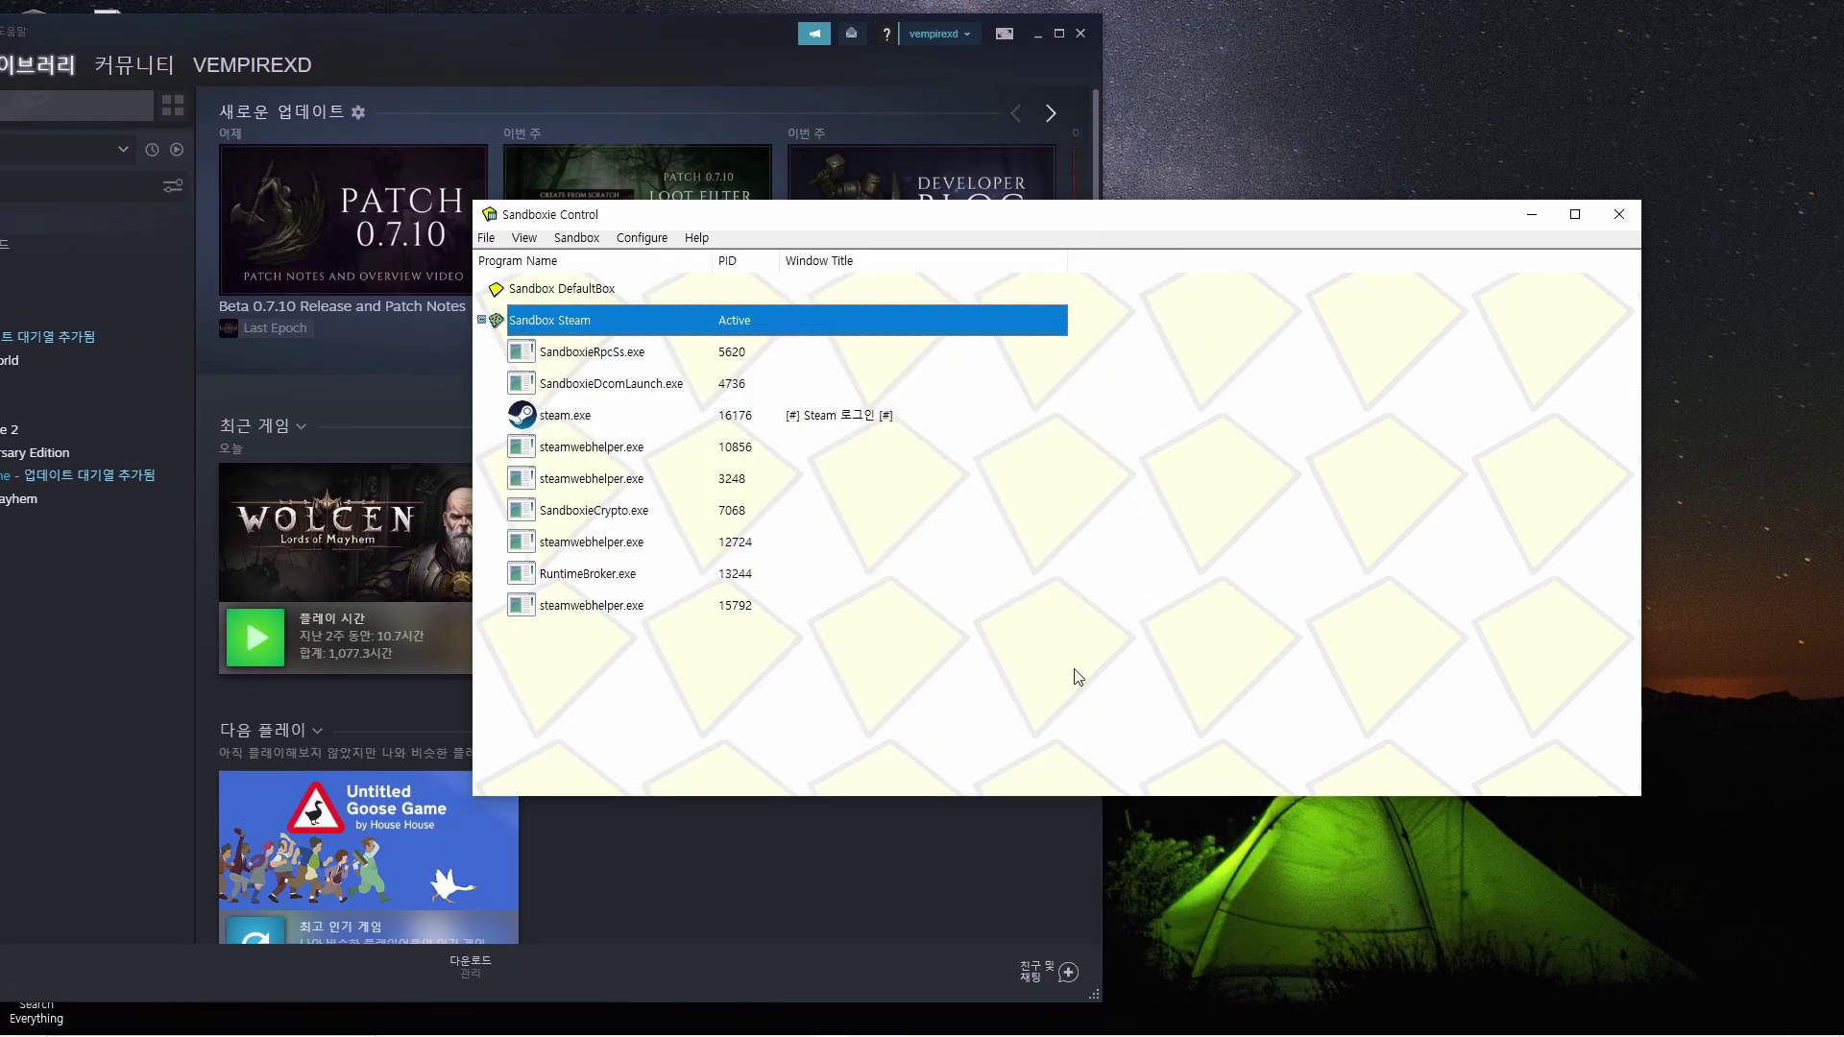
mouse_move(810, 1034)
click(934, 1026)
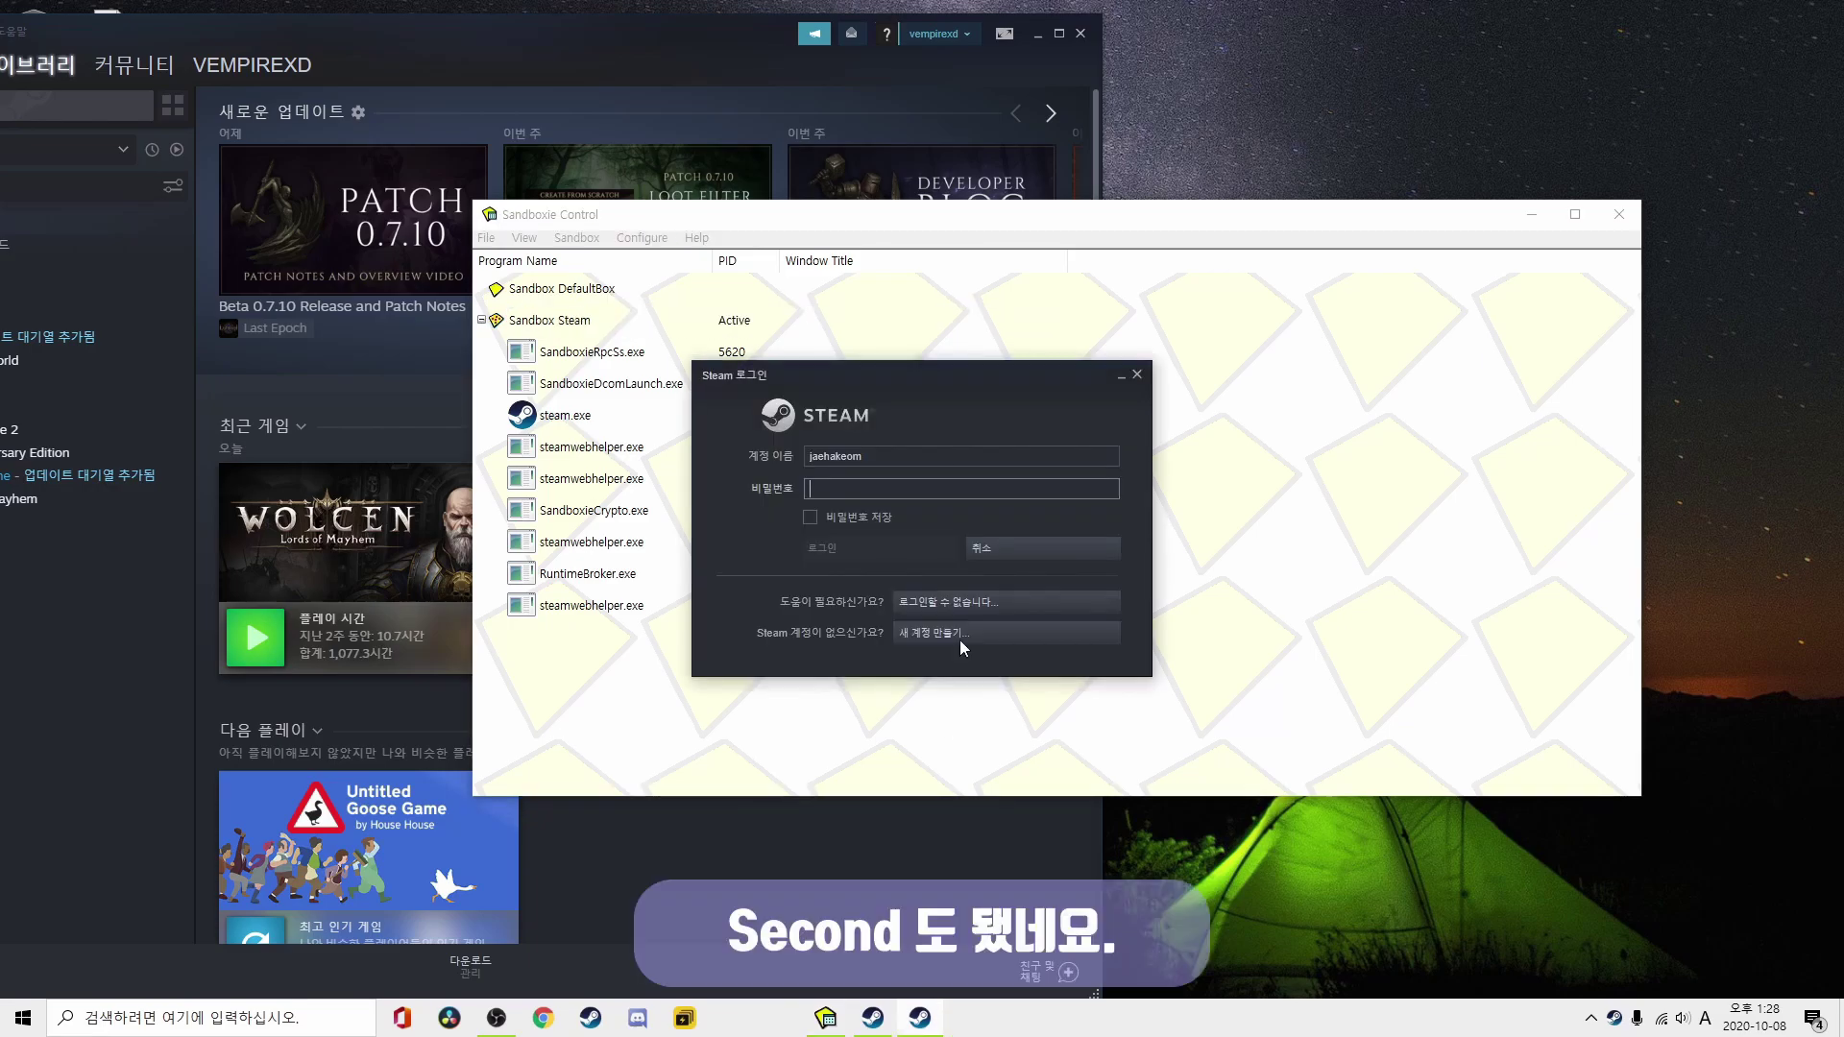
click(1534, 219)
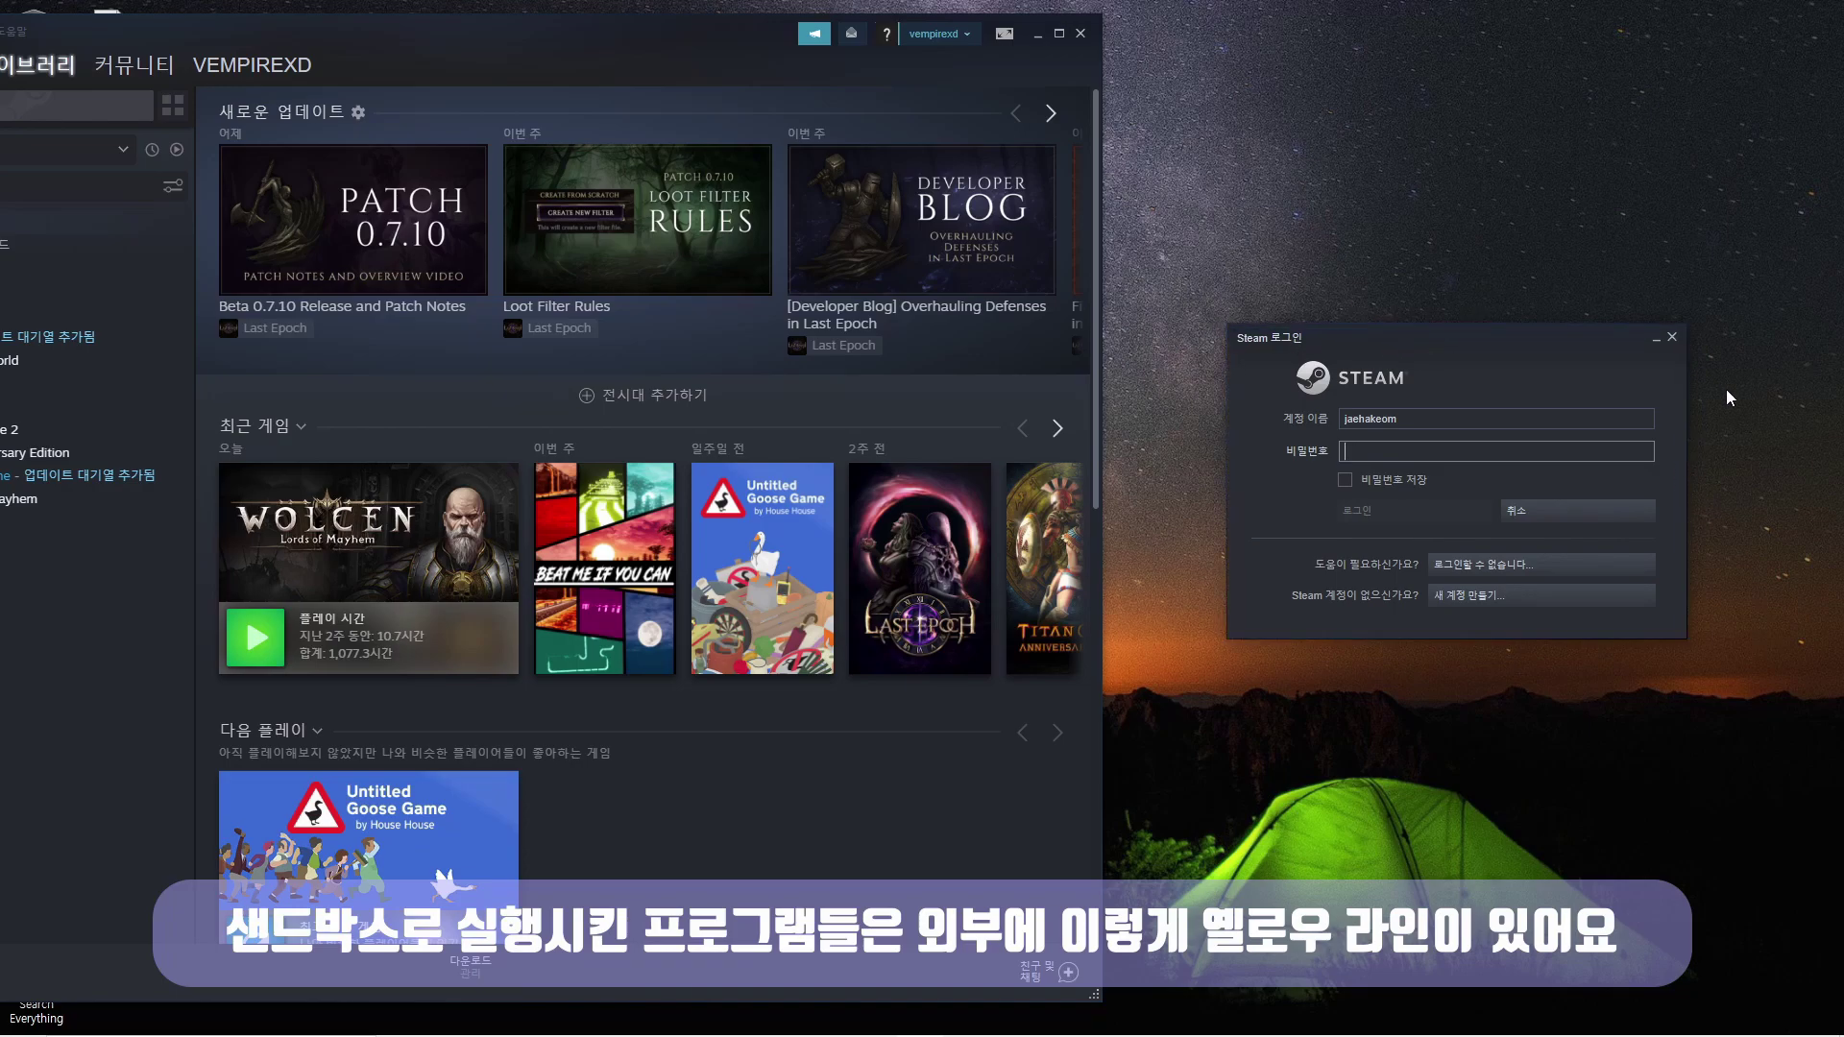
drag(1493, 338, 1517, 427)
- Enter the account password to sign in to the sandboxed Steam client, and dismiss the Sandboxie messages
click(1328, 447)
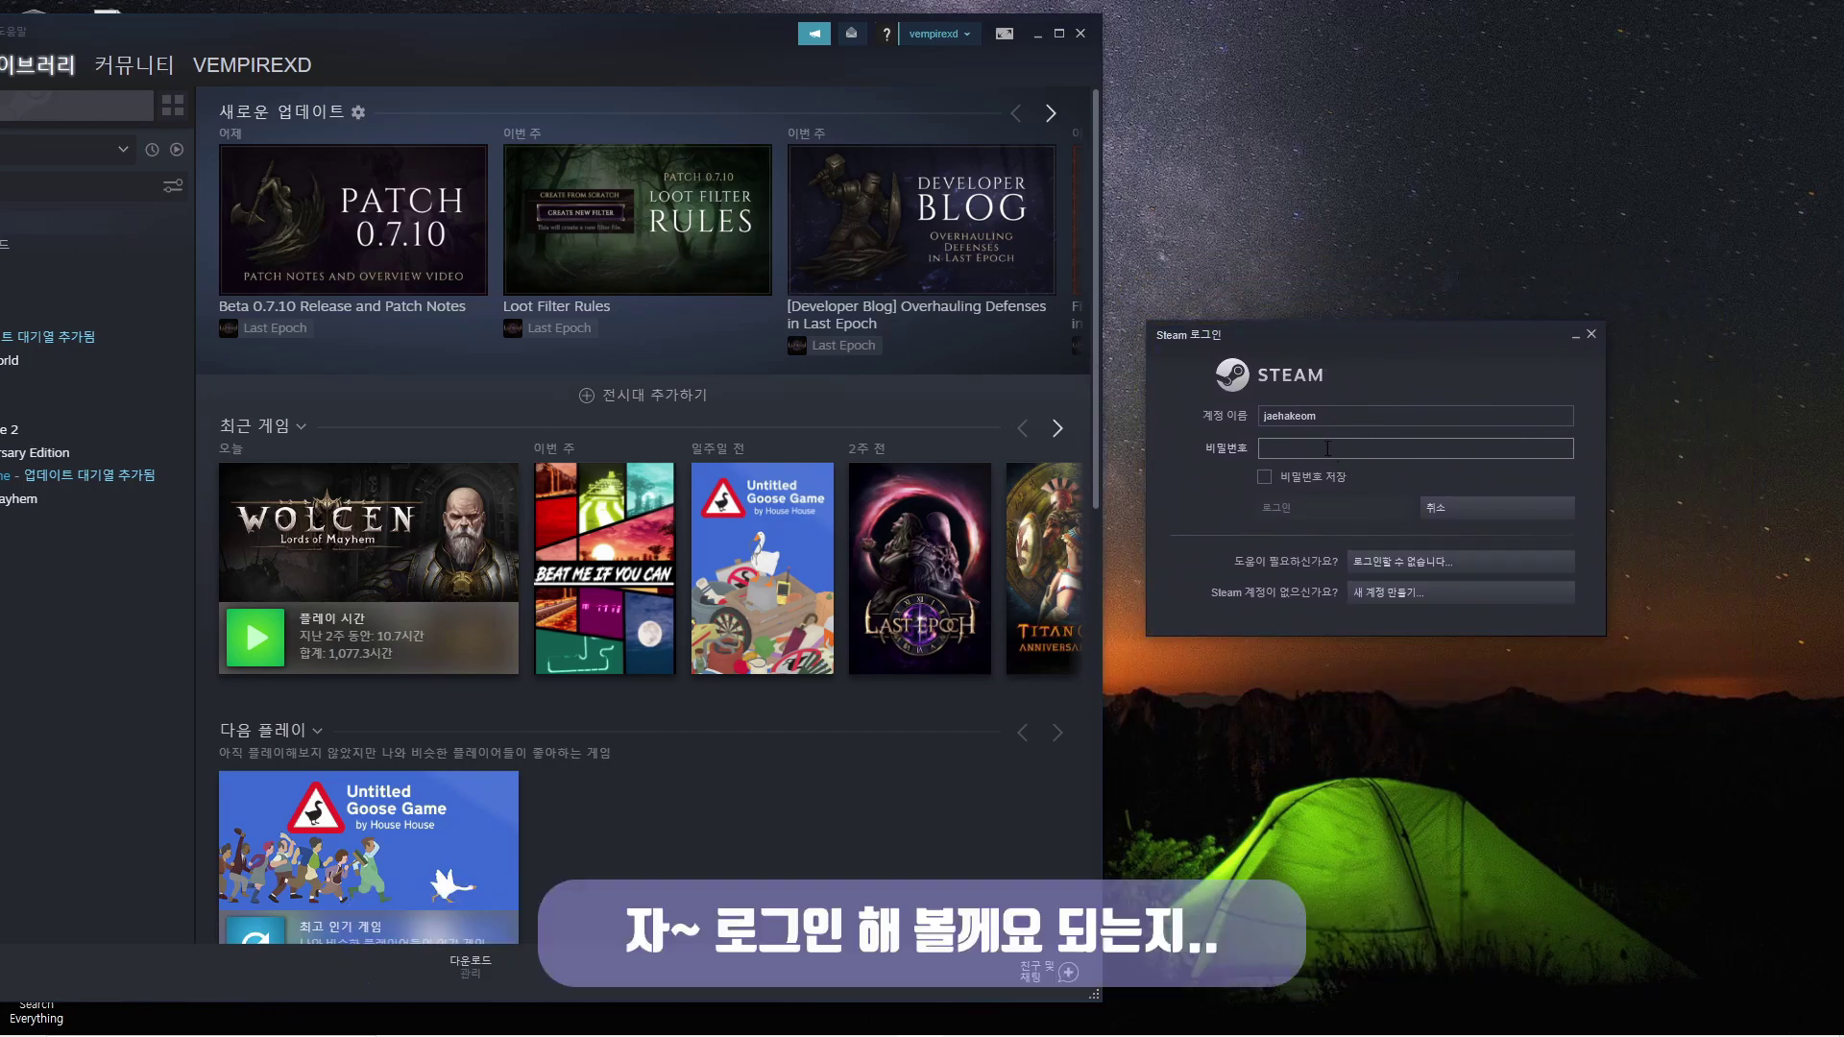
text(••)
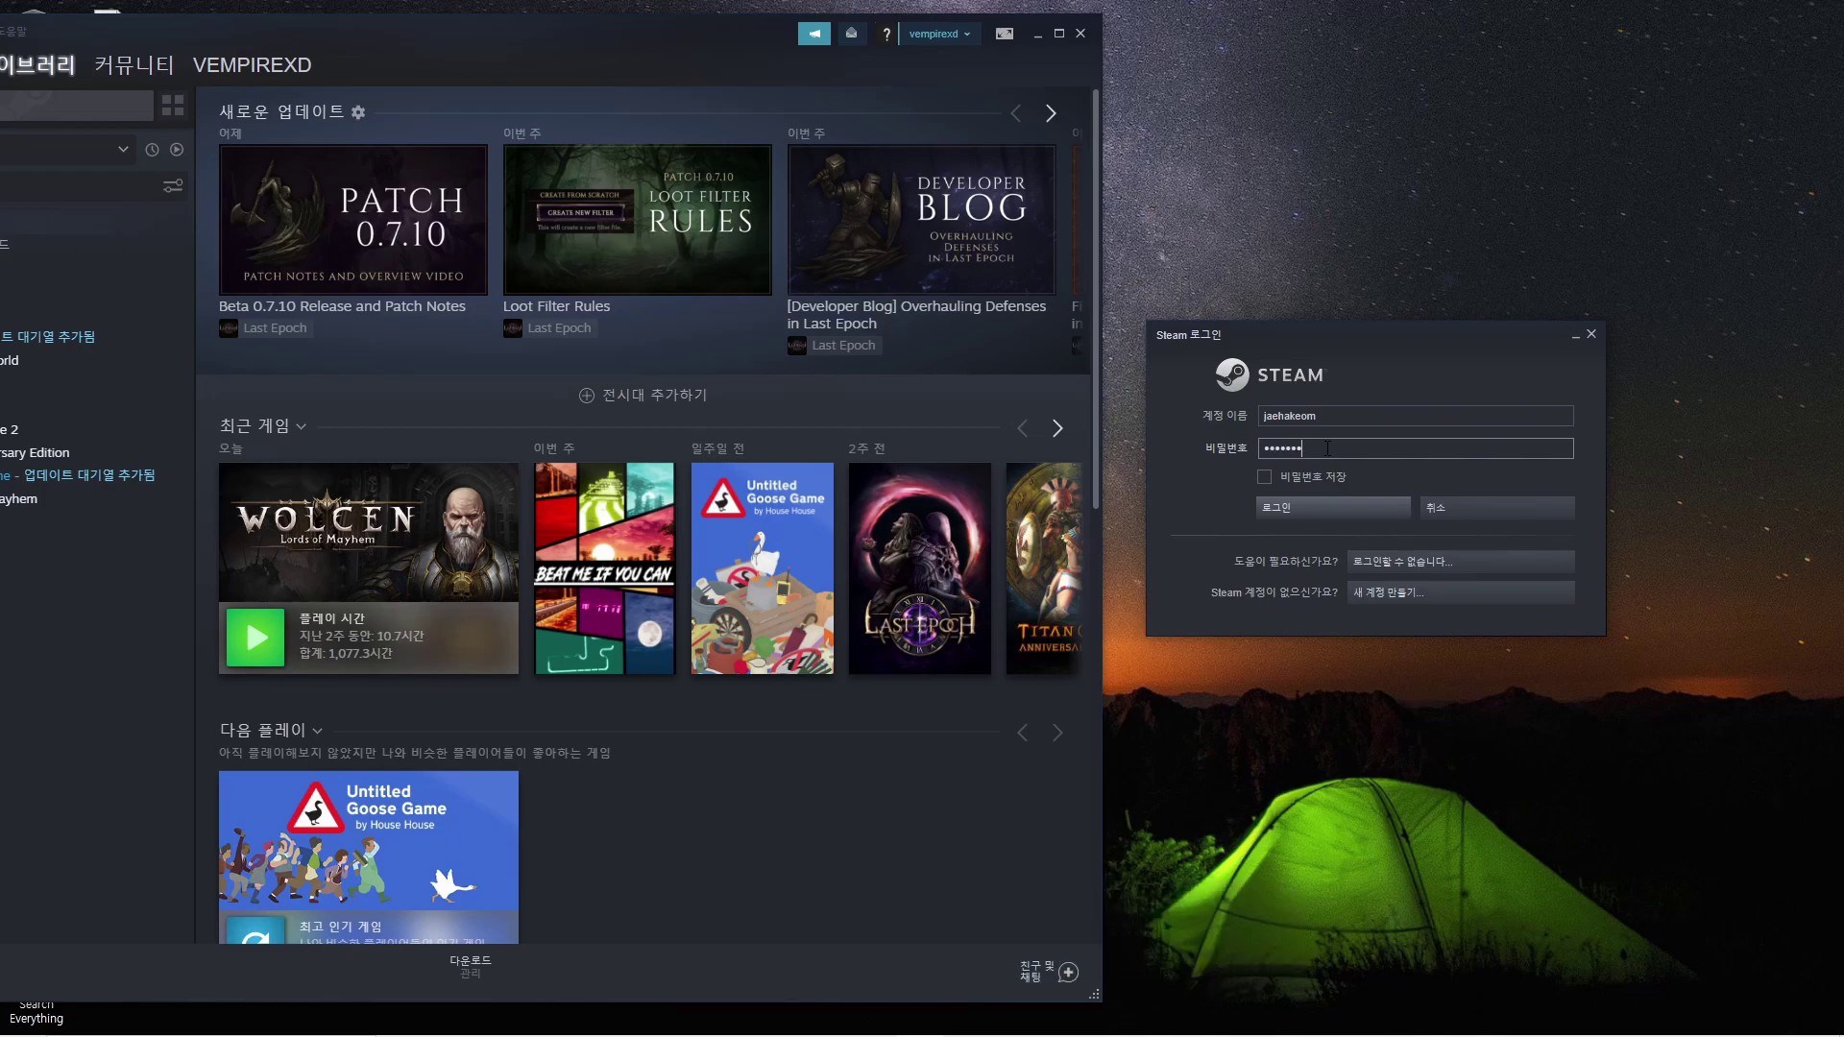
key(Return)
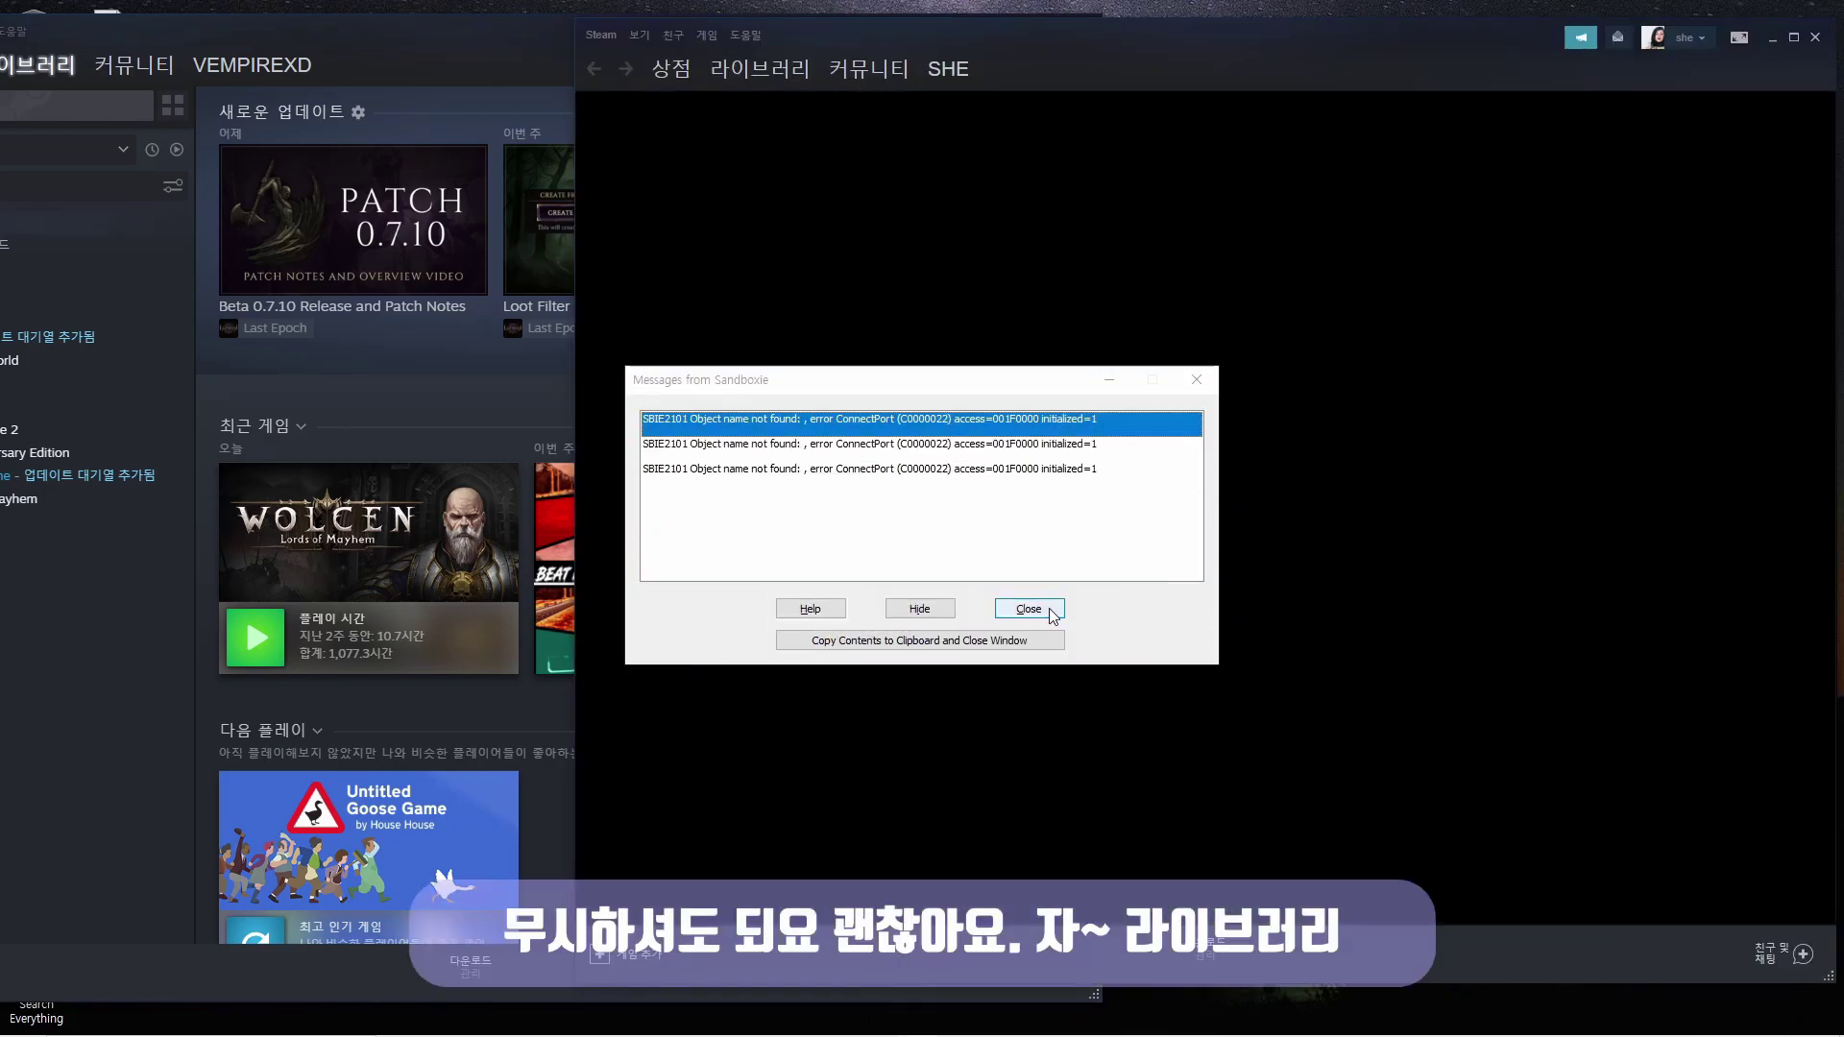
click(1052, 612)
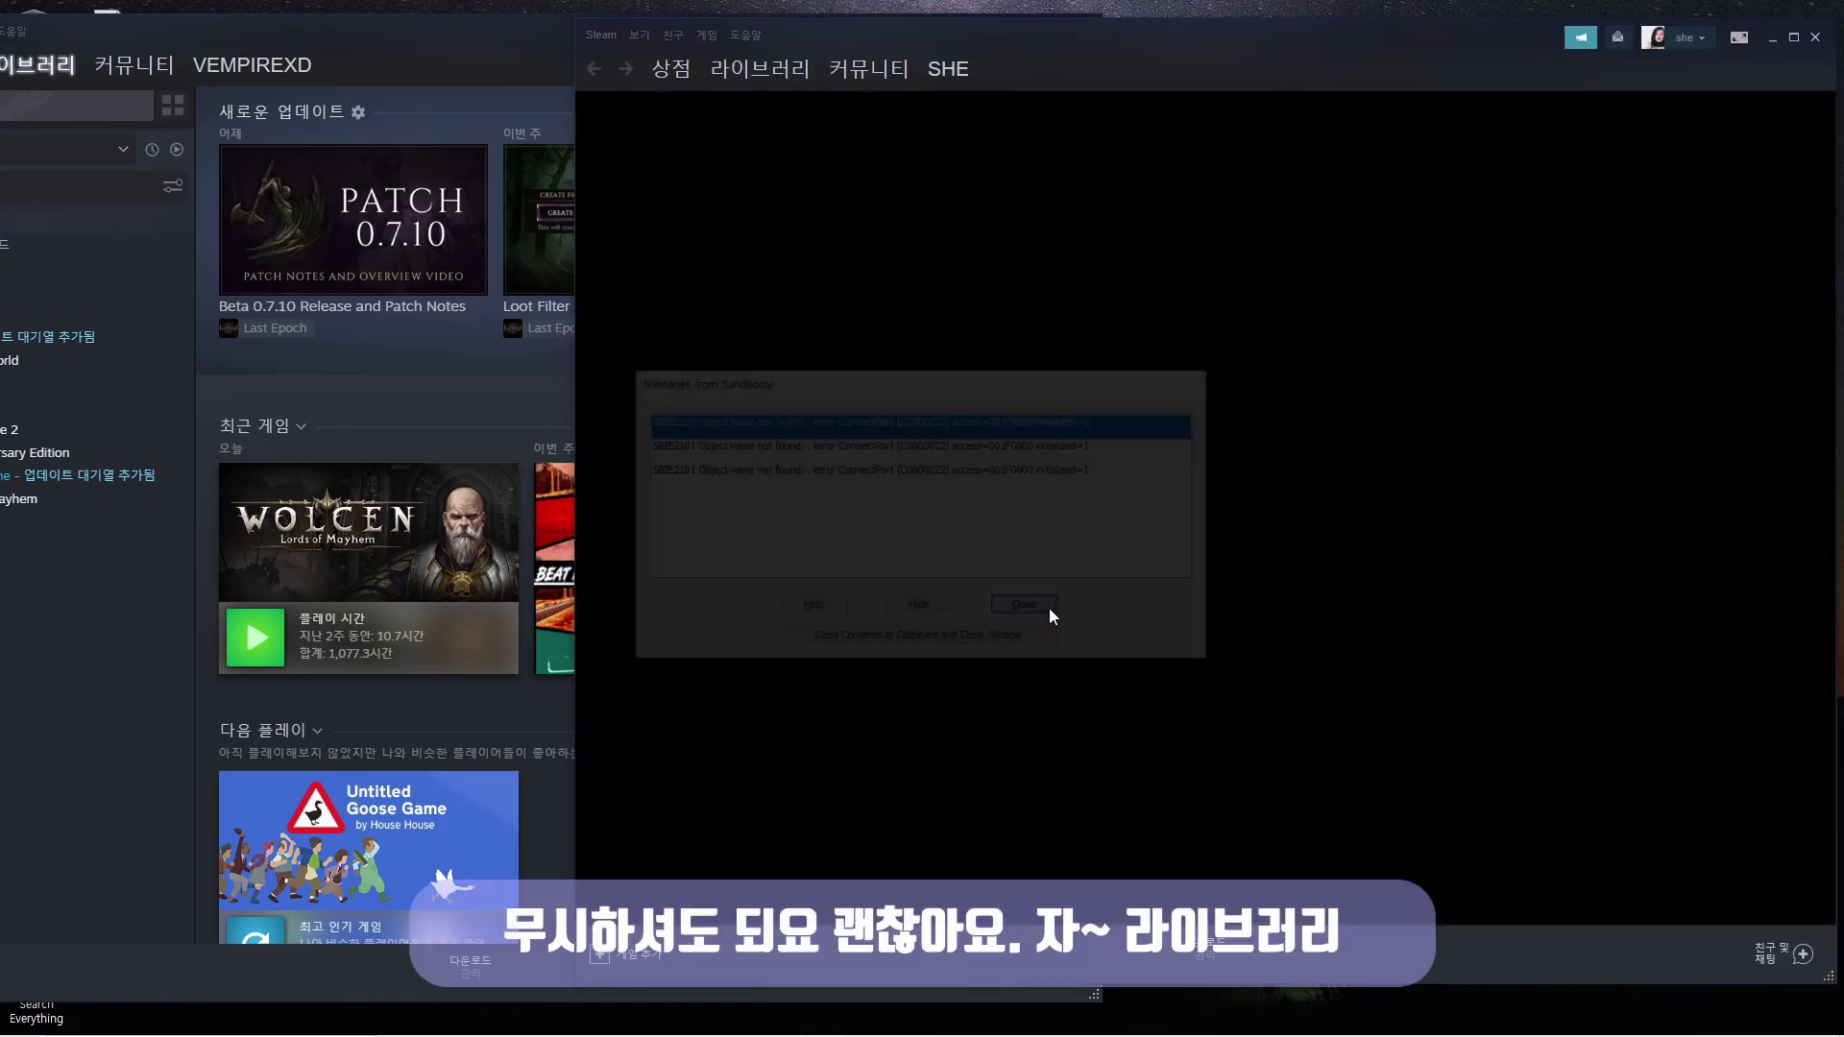
- Open the game library in the sandboxed Steam client and rearrange both Steam windows so each is accessible
click(778, 72)
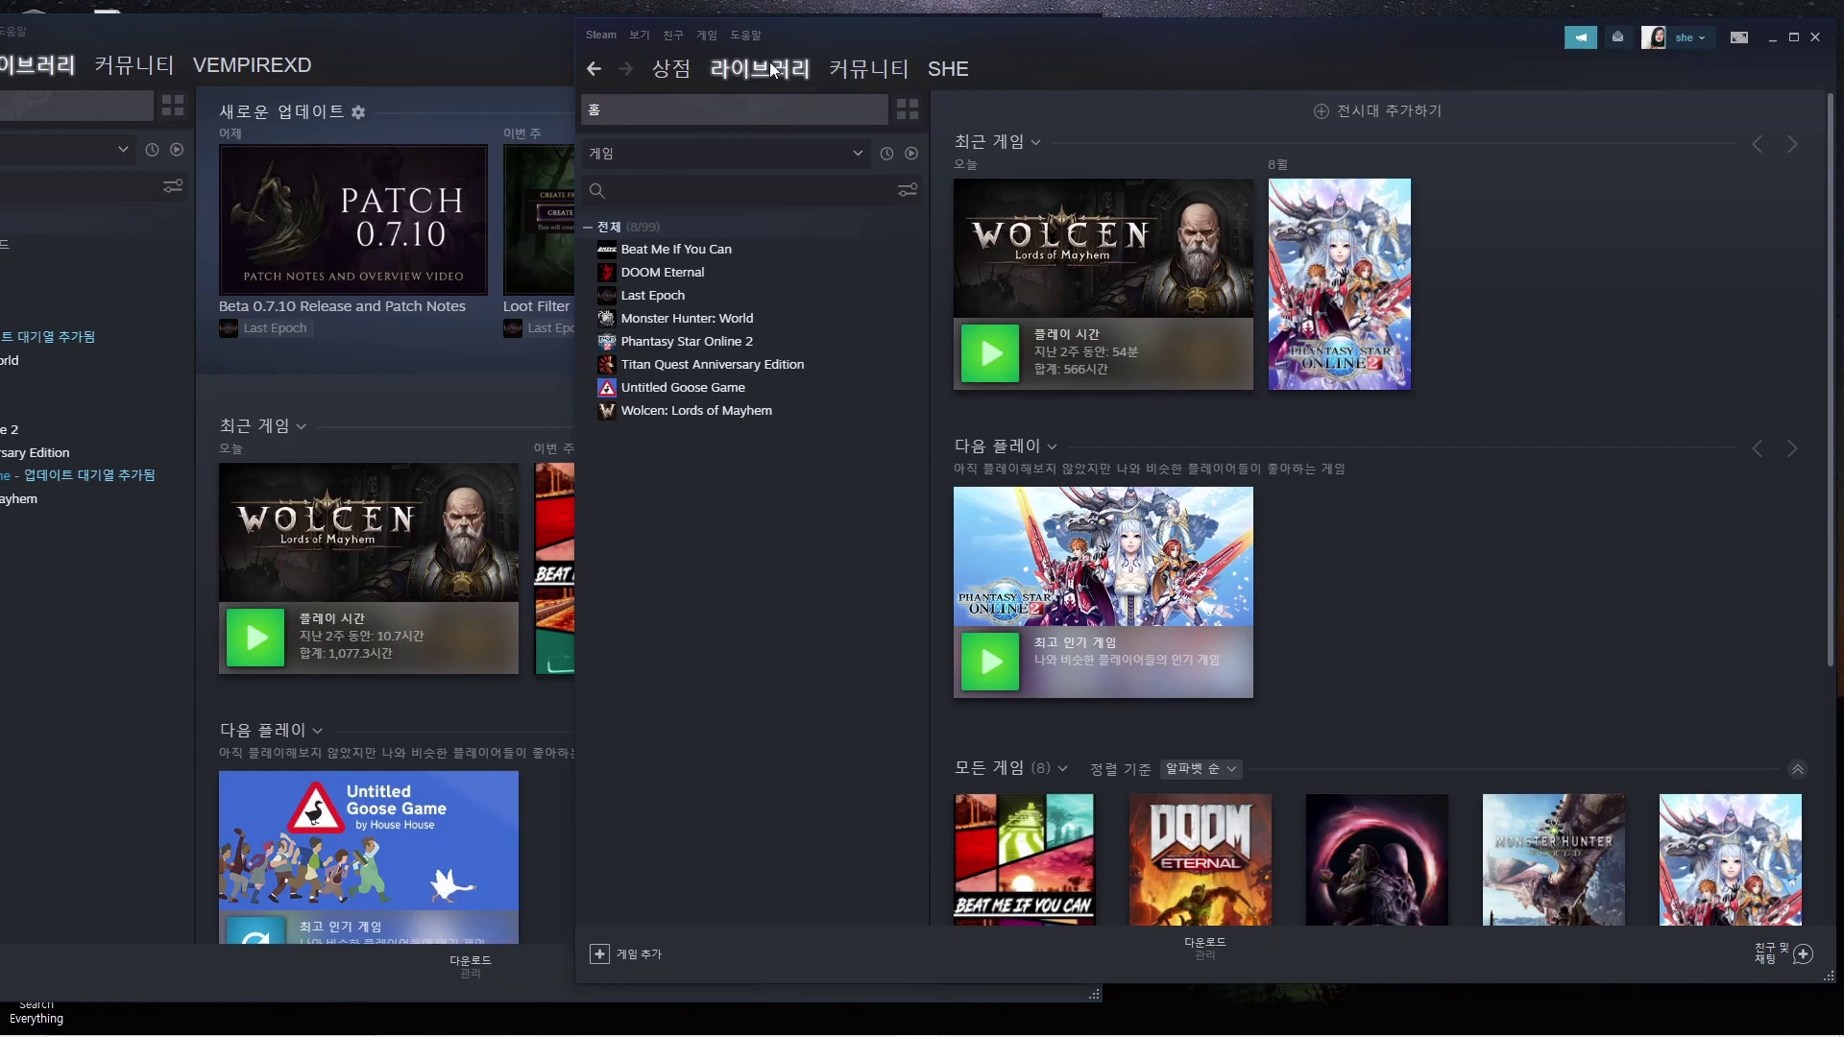
mouse_move(904, 1021)
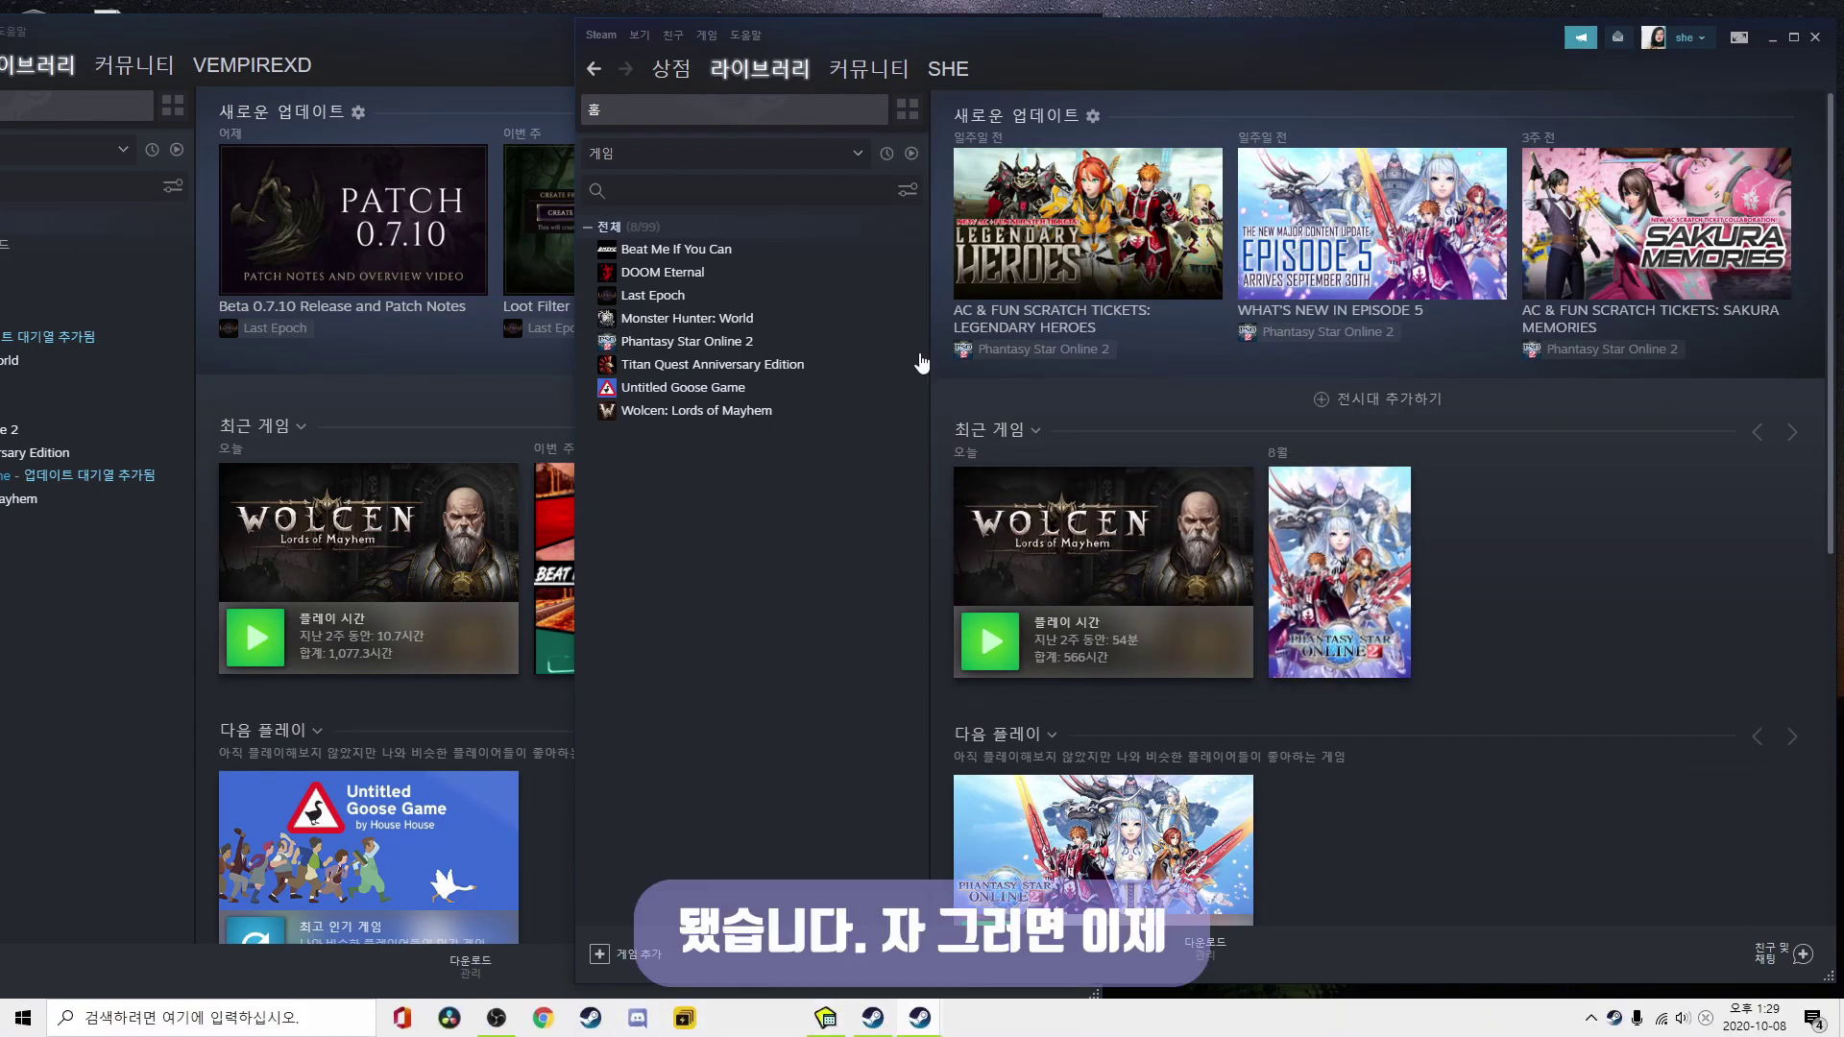
drag(1045, 66, 936, 87)
drag(418, 36, 614, 38)
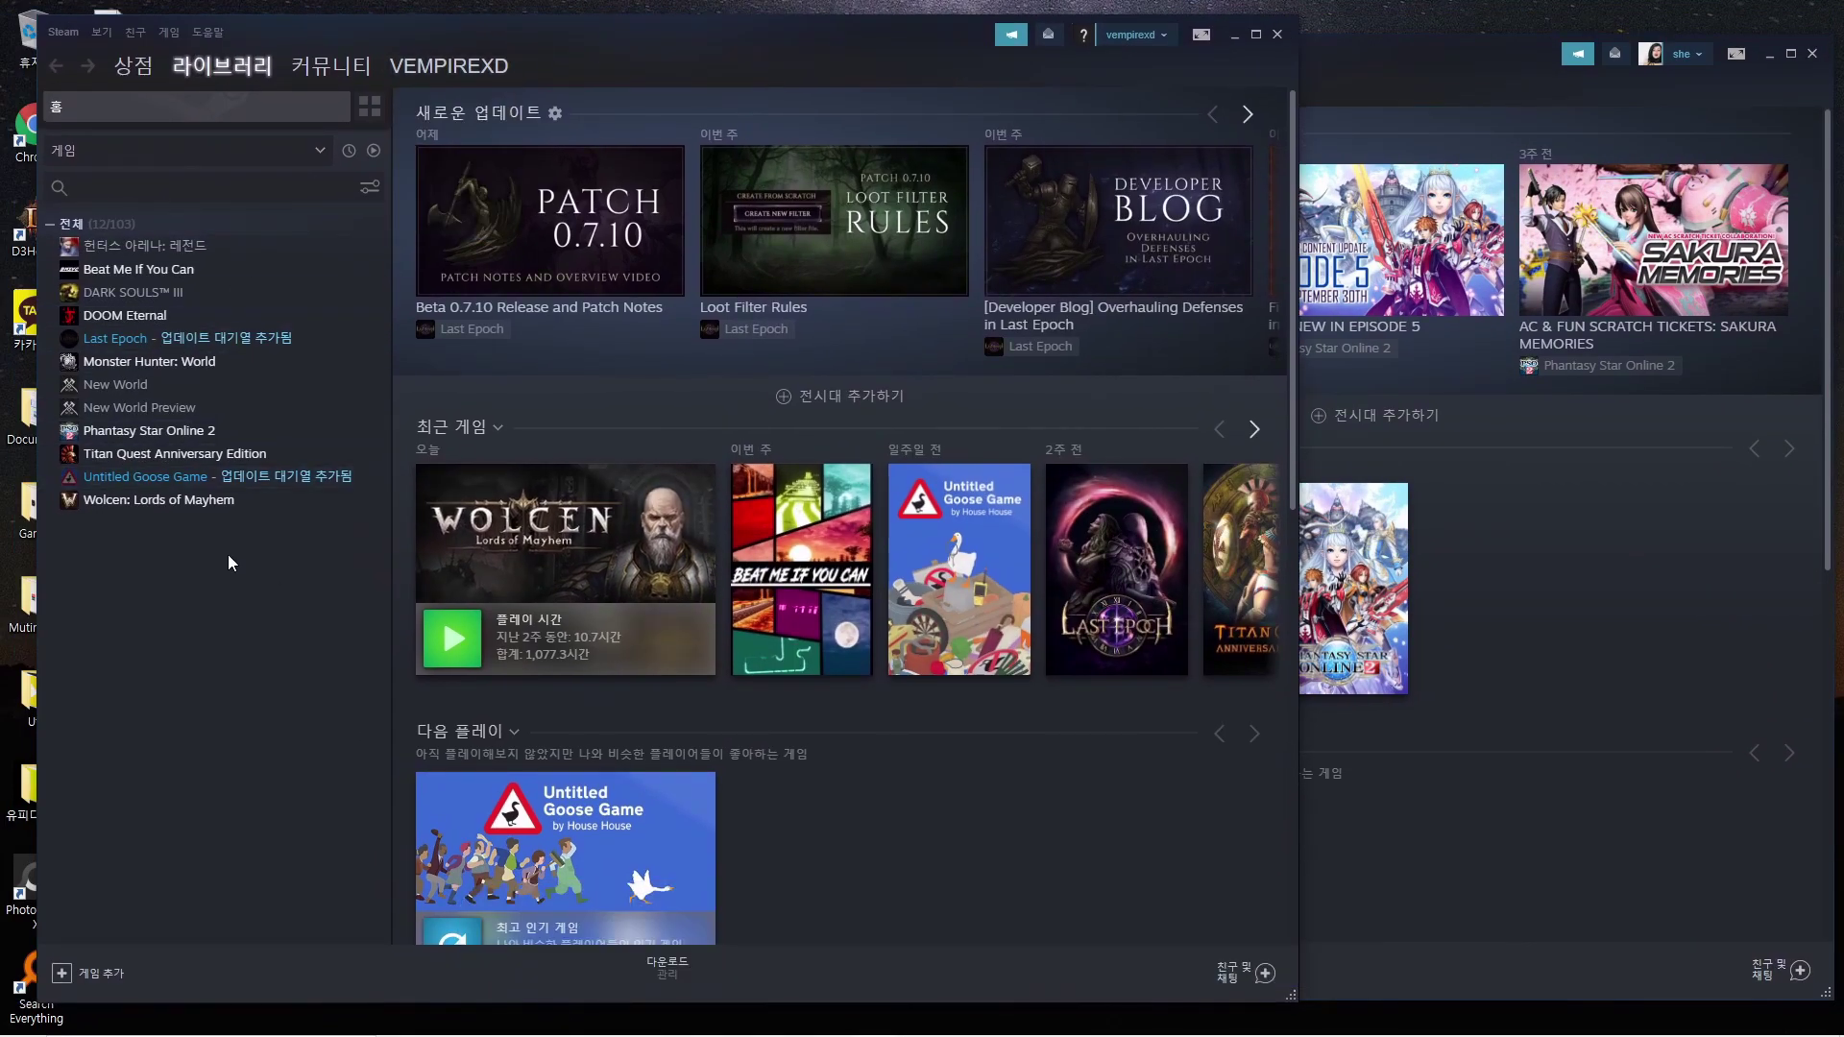
- Launch Wolcen: Lords of Mayhem from the regular Steam client, minimize that client, and move the game window aside
click(254, 500)
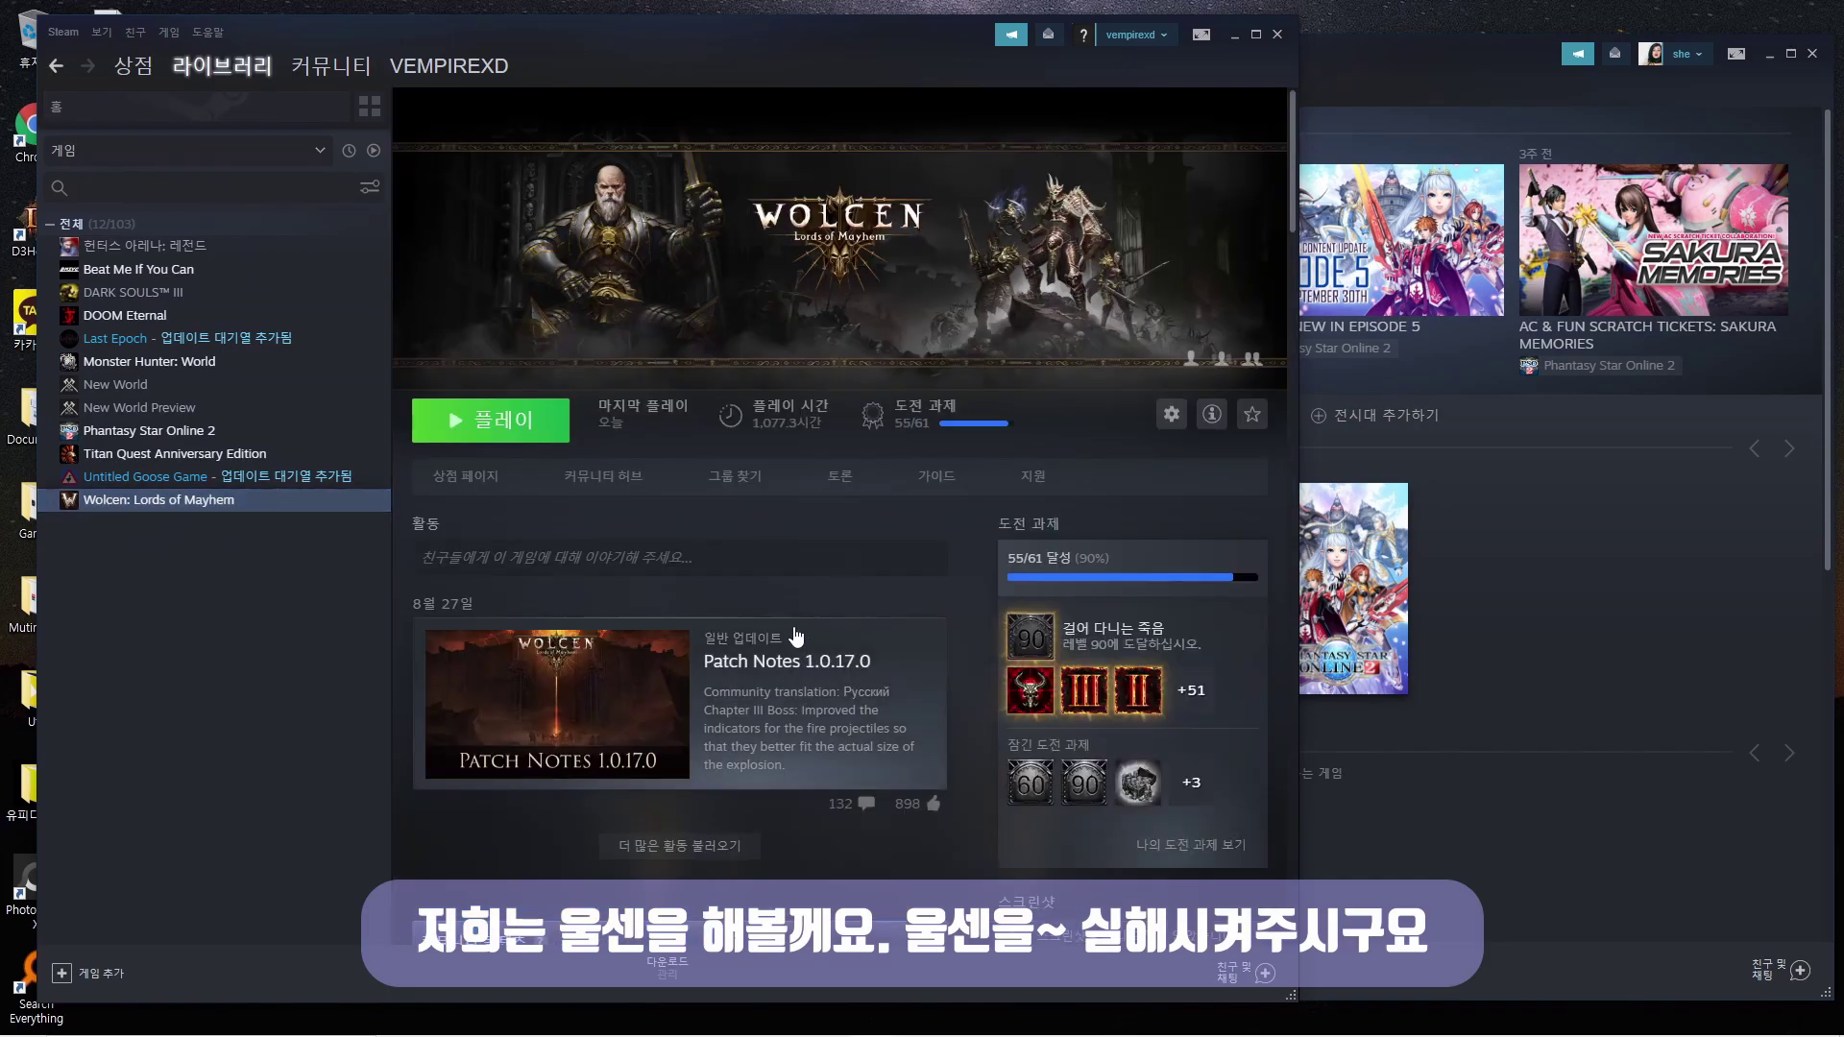
click(479, 424)
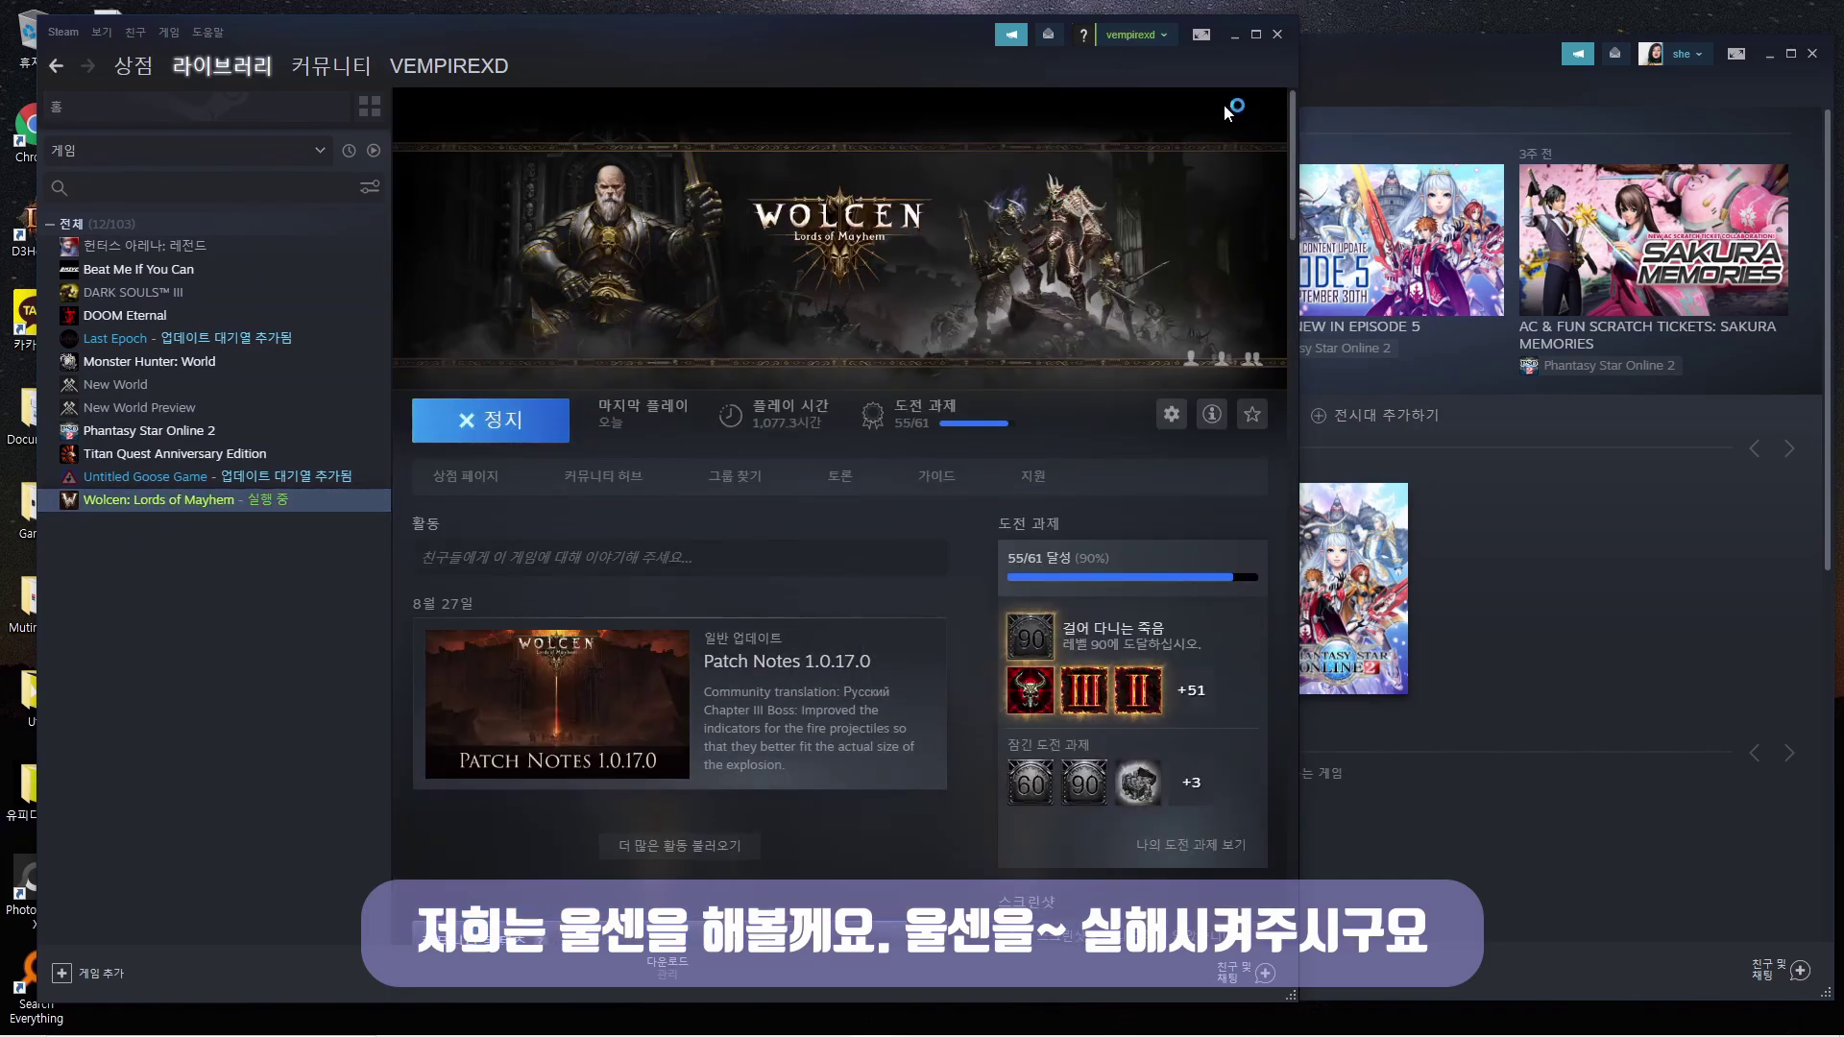
click(1237, 39)
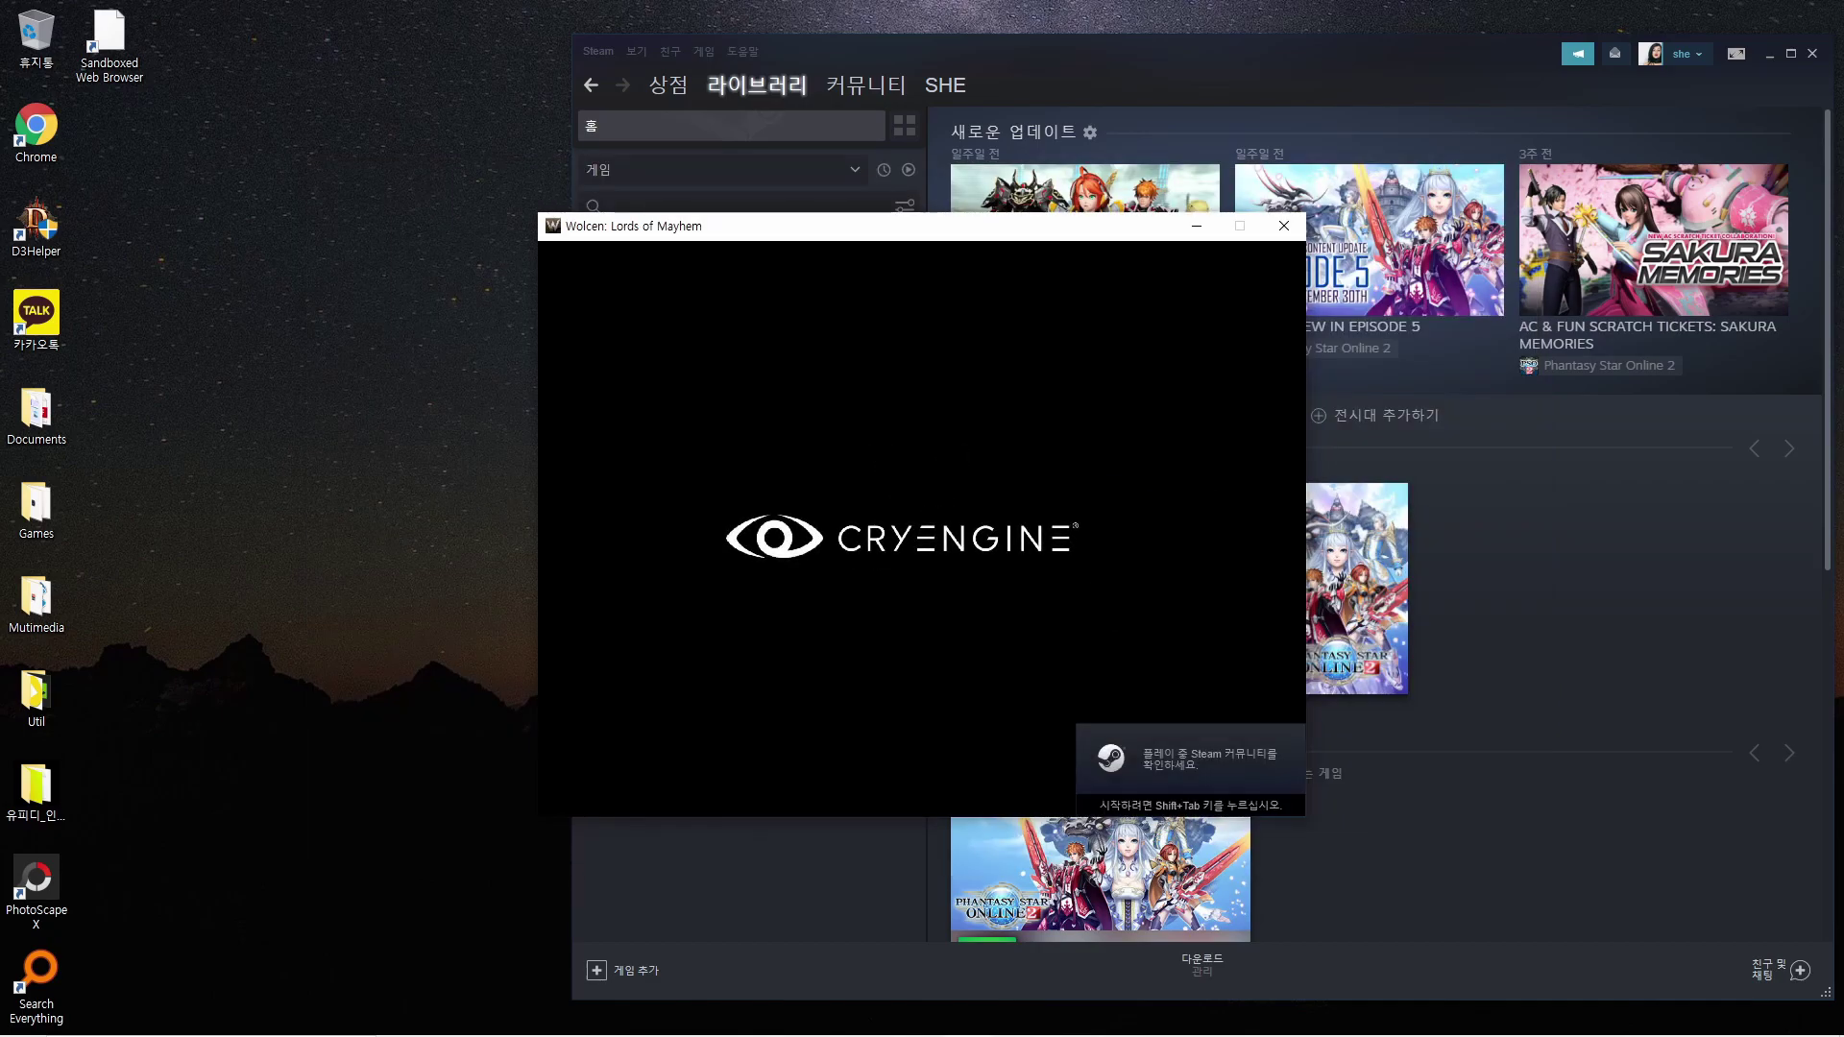
drag(932, 239, 450, 229)
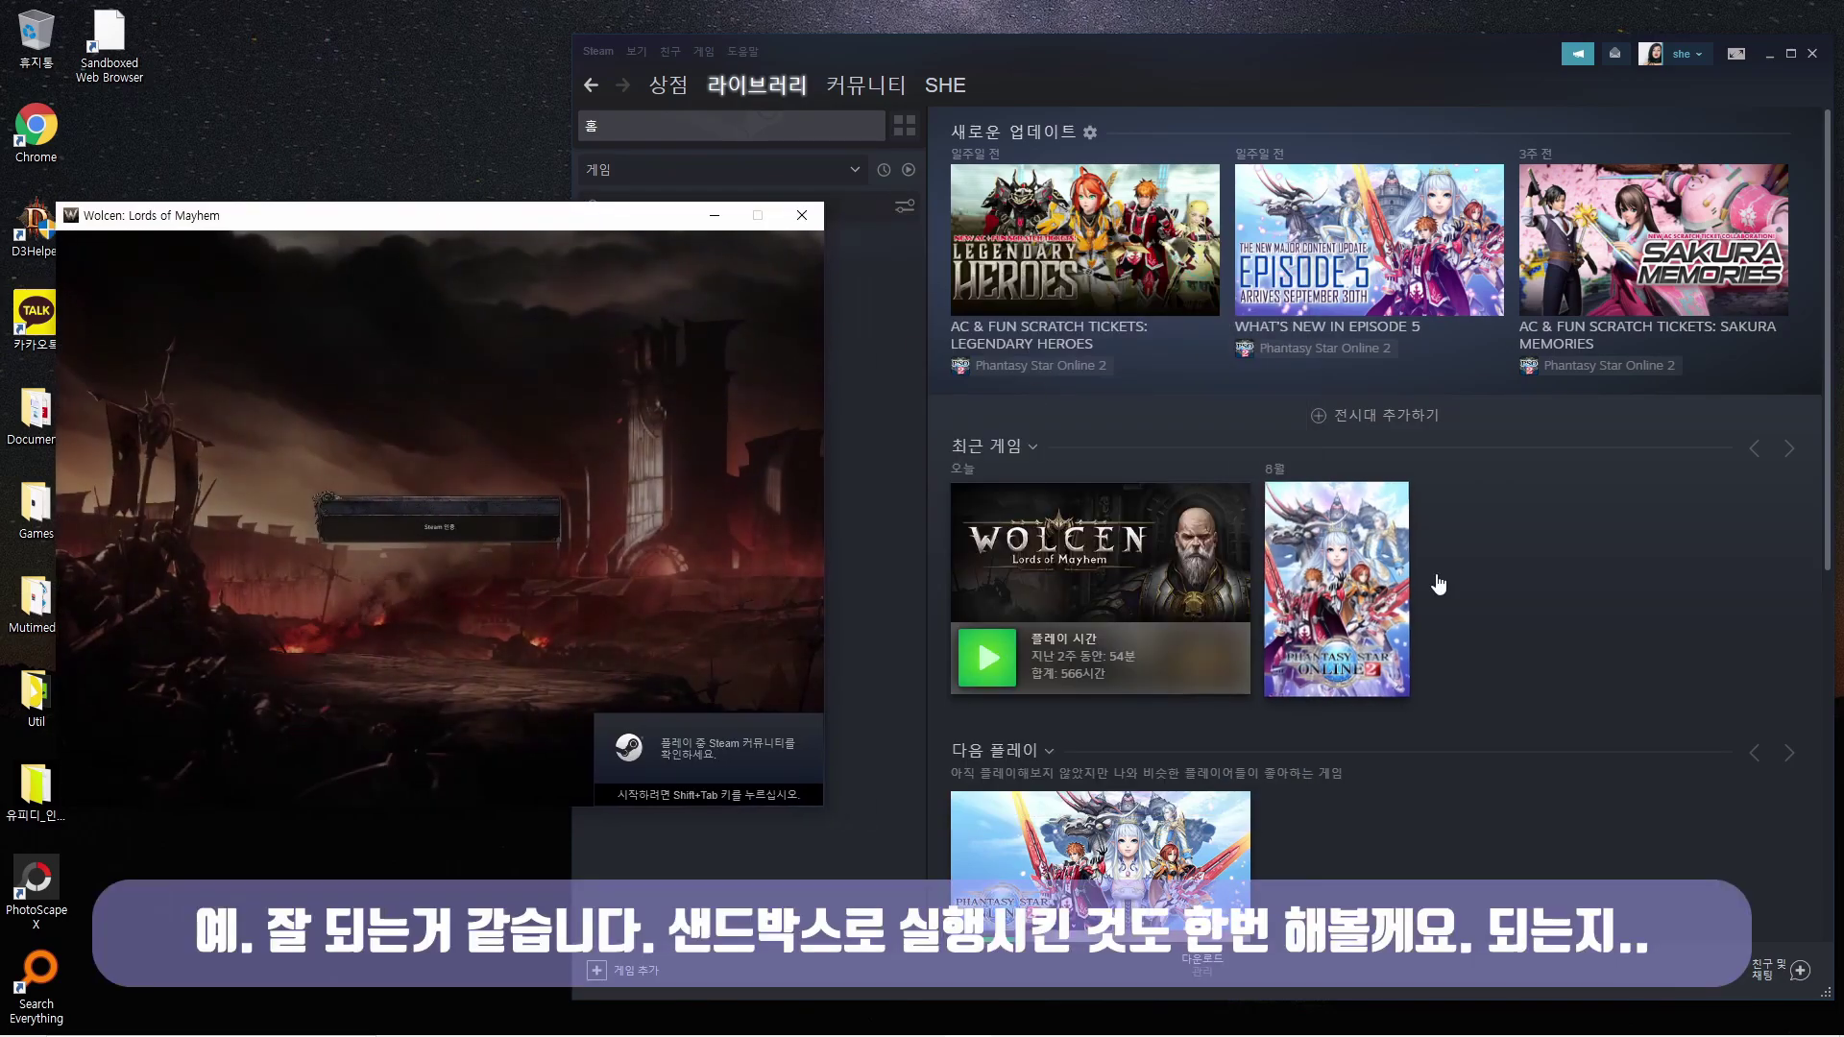
- Launch Wolcen: Lords of Mayhem from the library of the sandboxed Steam client
click(1593, 579)
drag(1203, 98, 1230, 85)
click(730, 415)
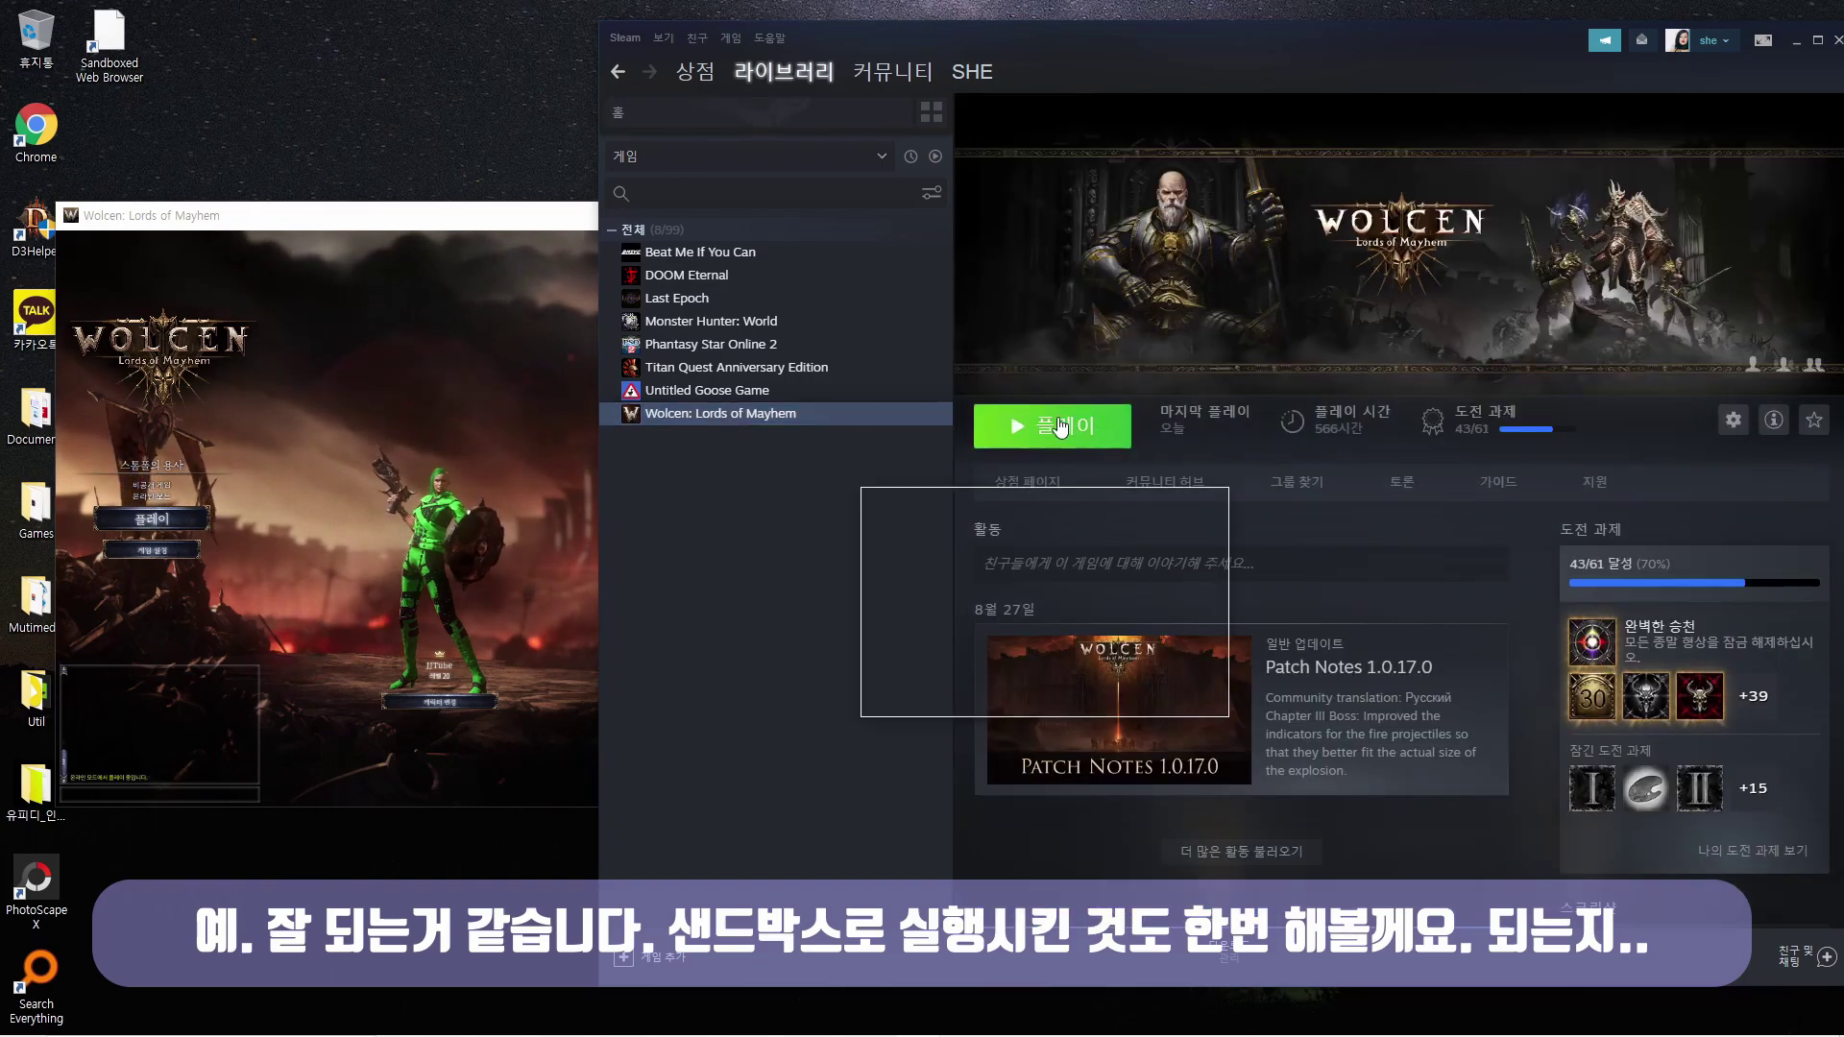
click(1060, 426)
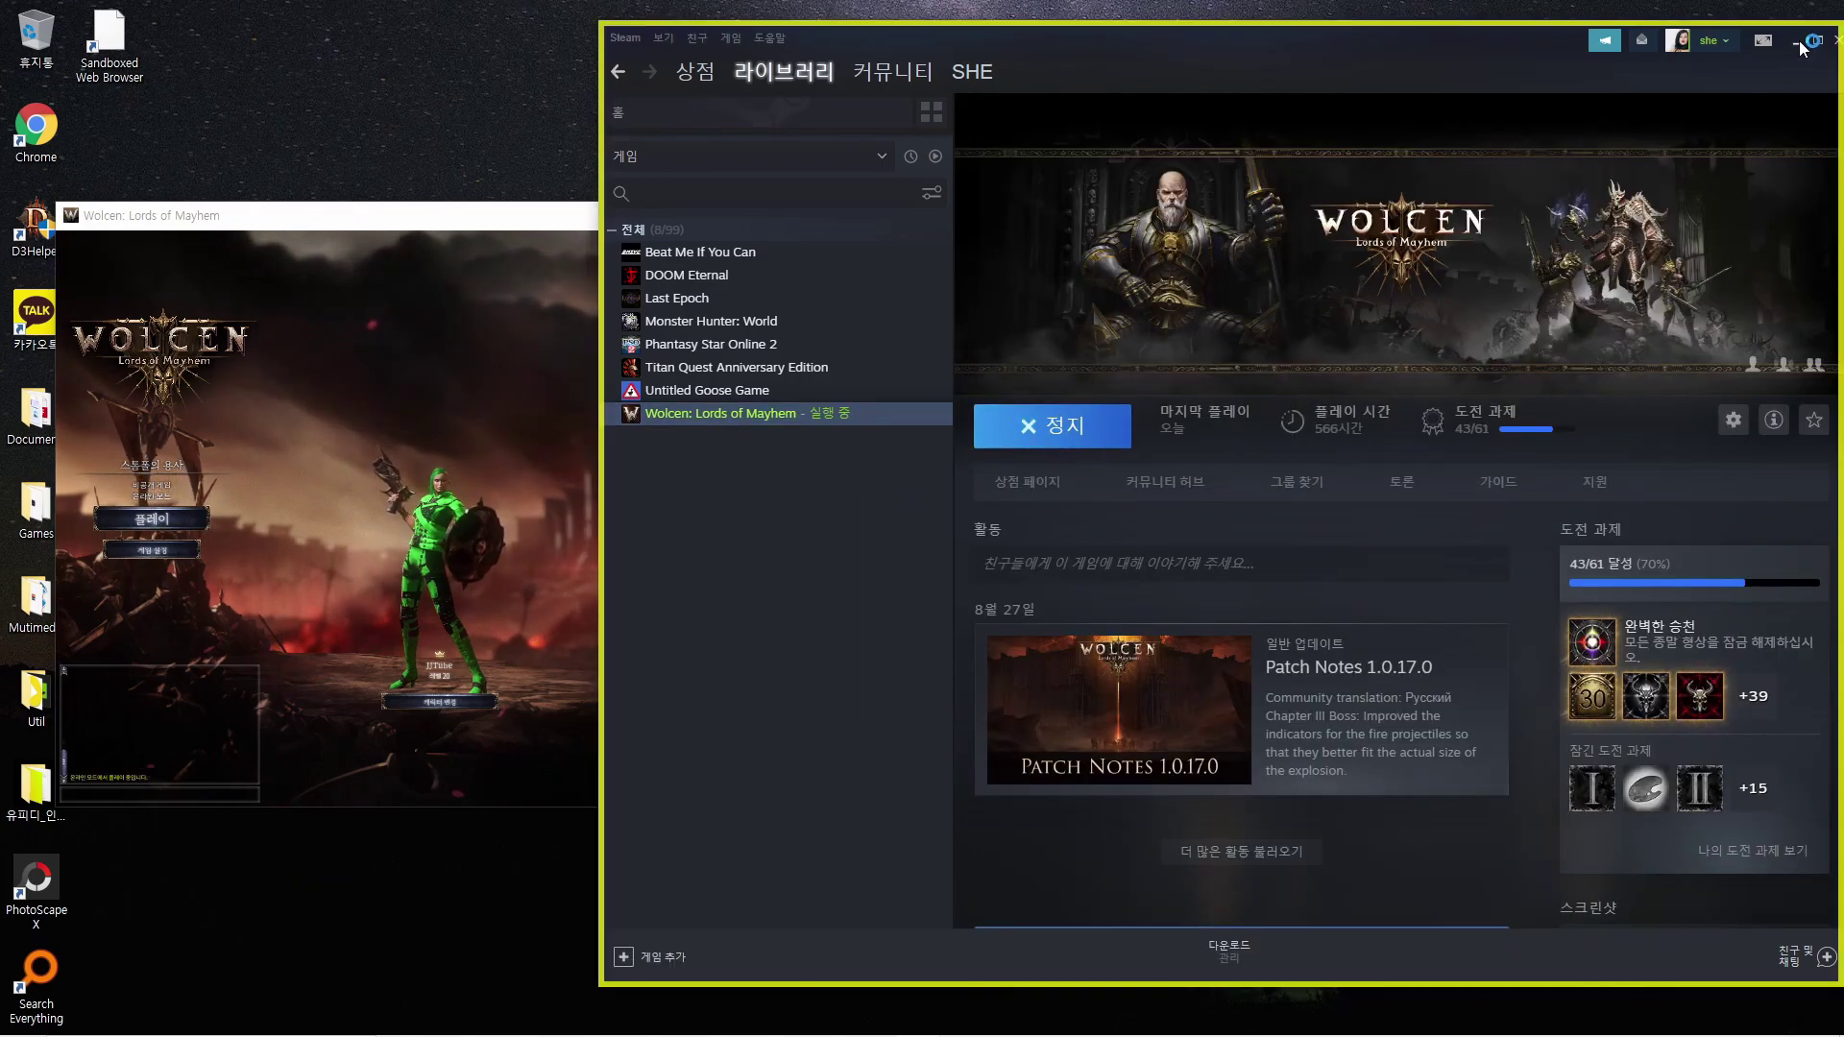
- Minimize the sandboxed Steam client, close the Steam news window, and shift the regular Wolcen window slightly toward the screen edge
click(1797, 44)
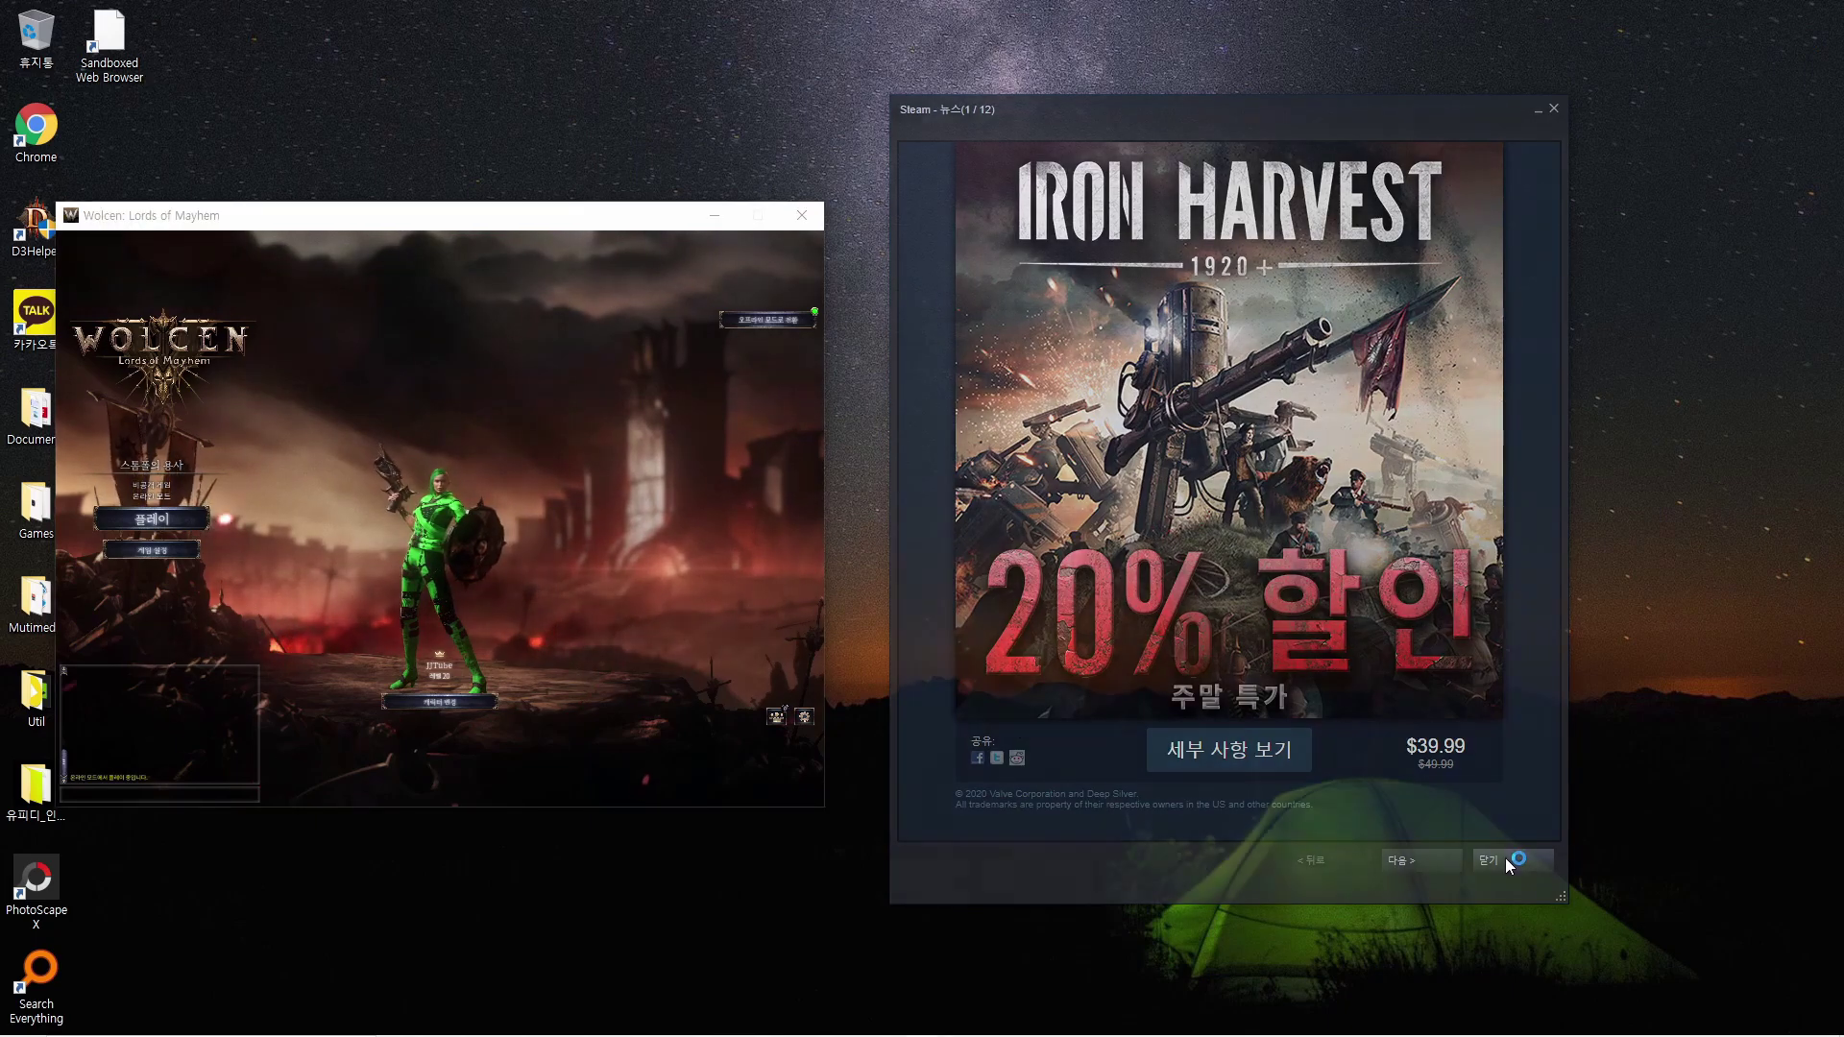
click(1506, 857)
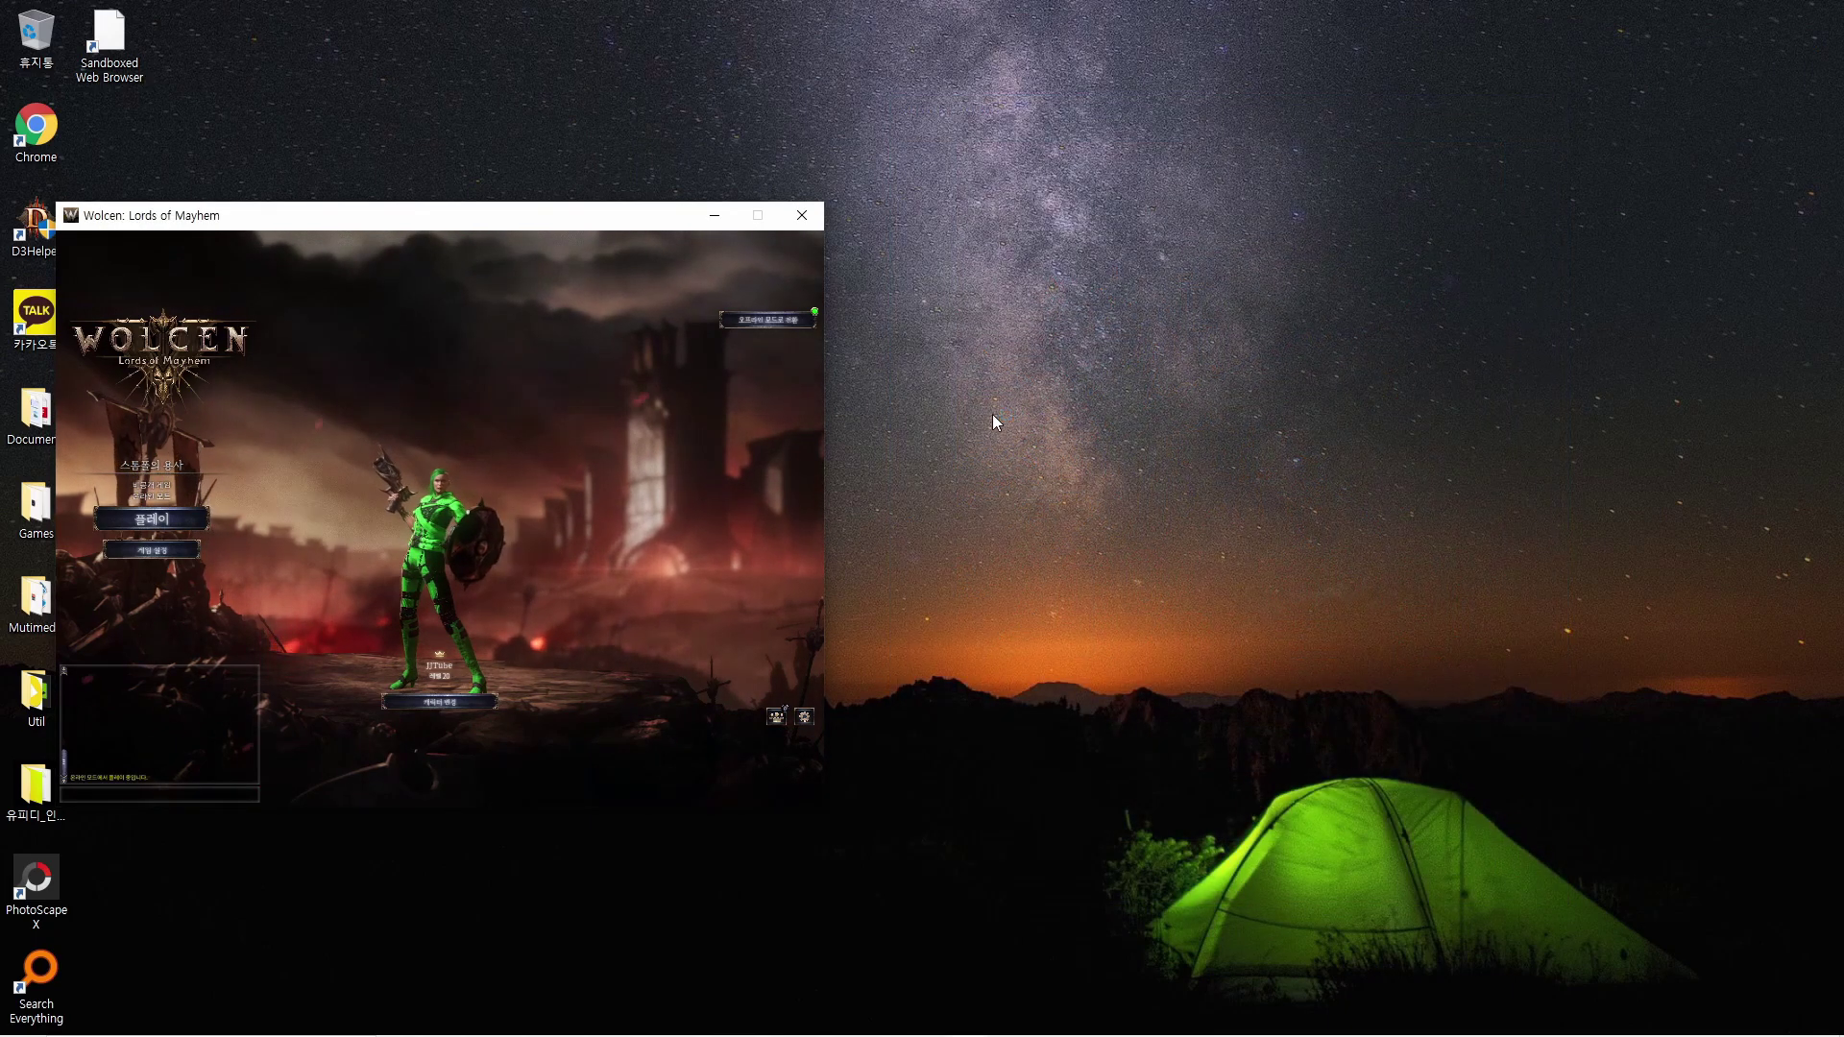
drag(444, 224, 422, 227)
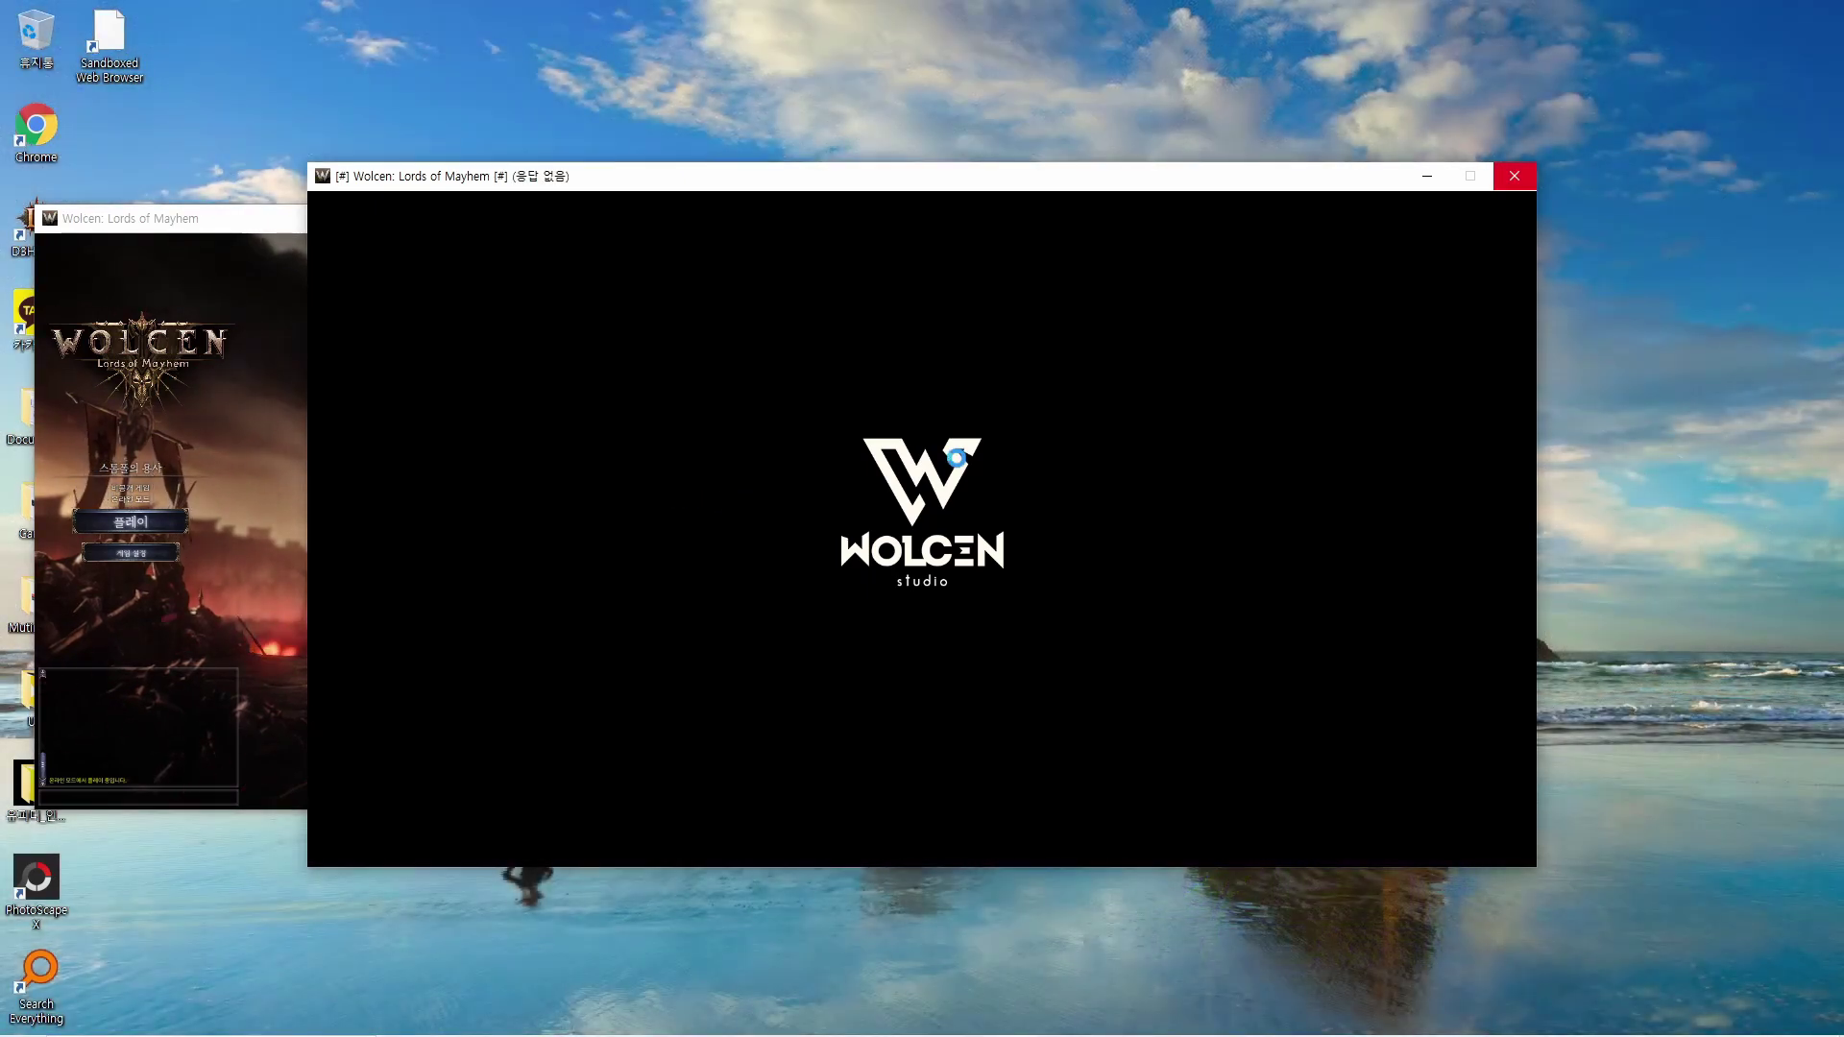
- Keep the unresponsive sandboxed Wolcen process running instead of ending it, and place its window beside the regular game window
click(941, 457)
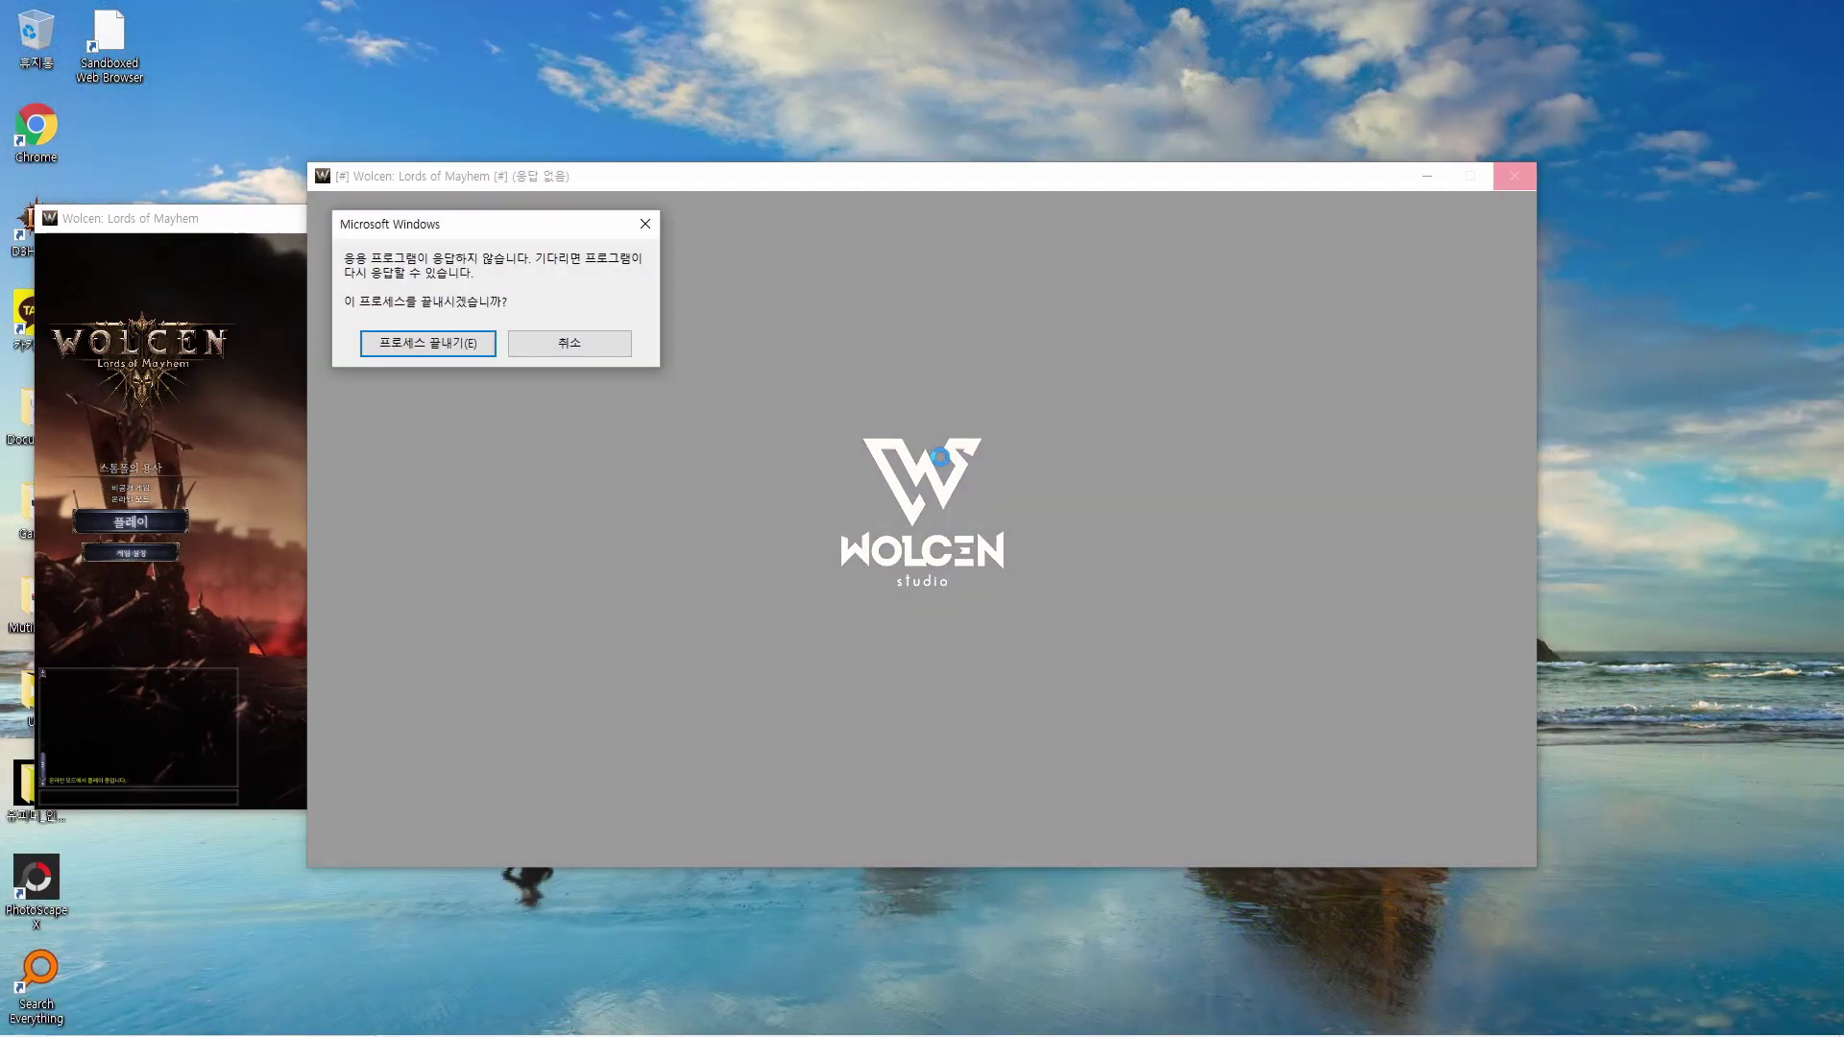
click(574, 348)
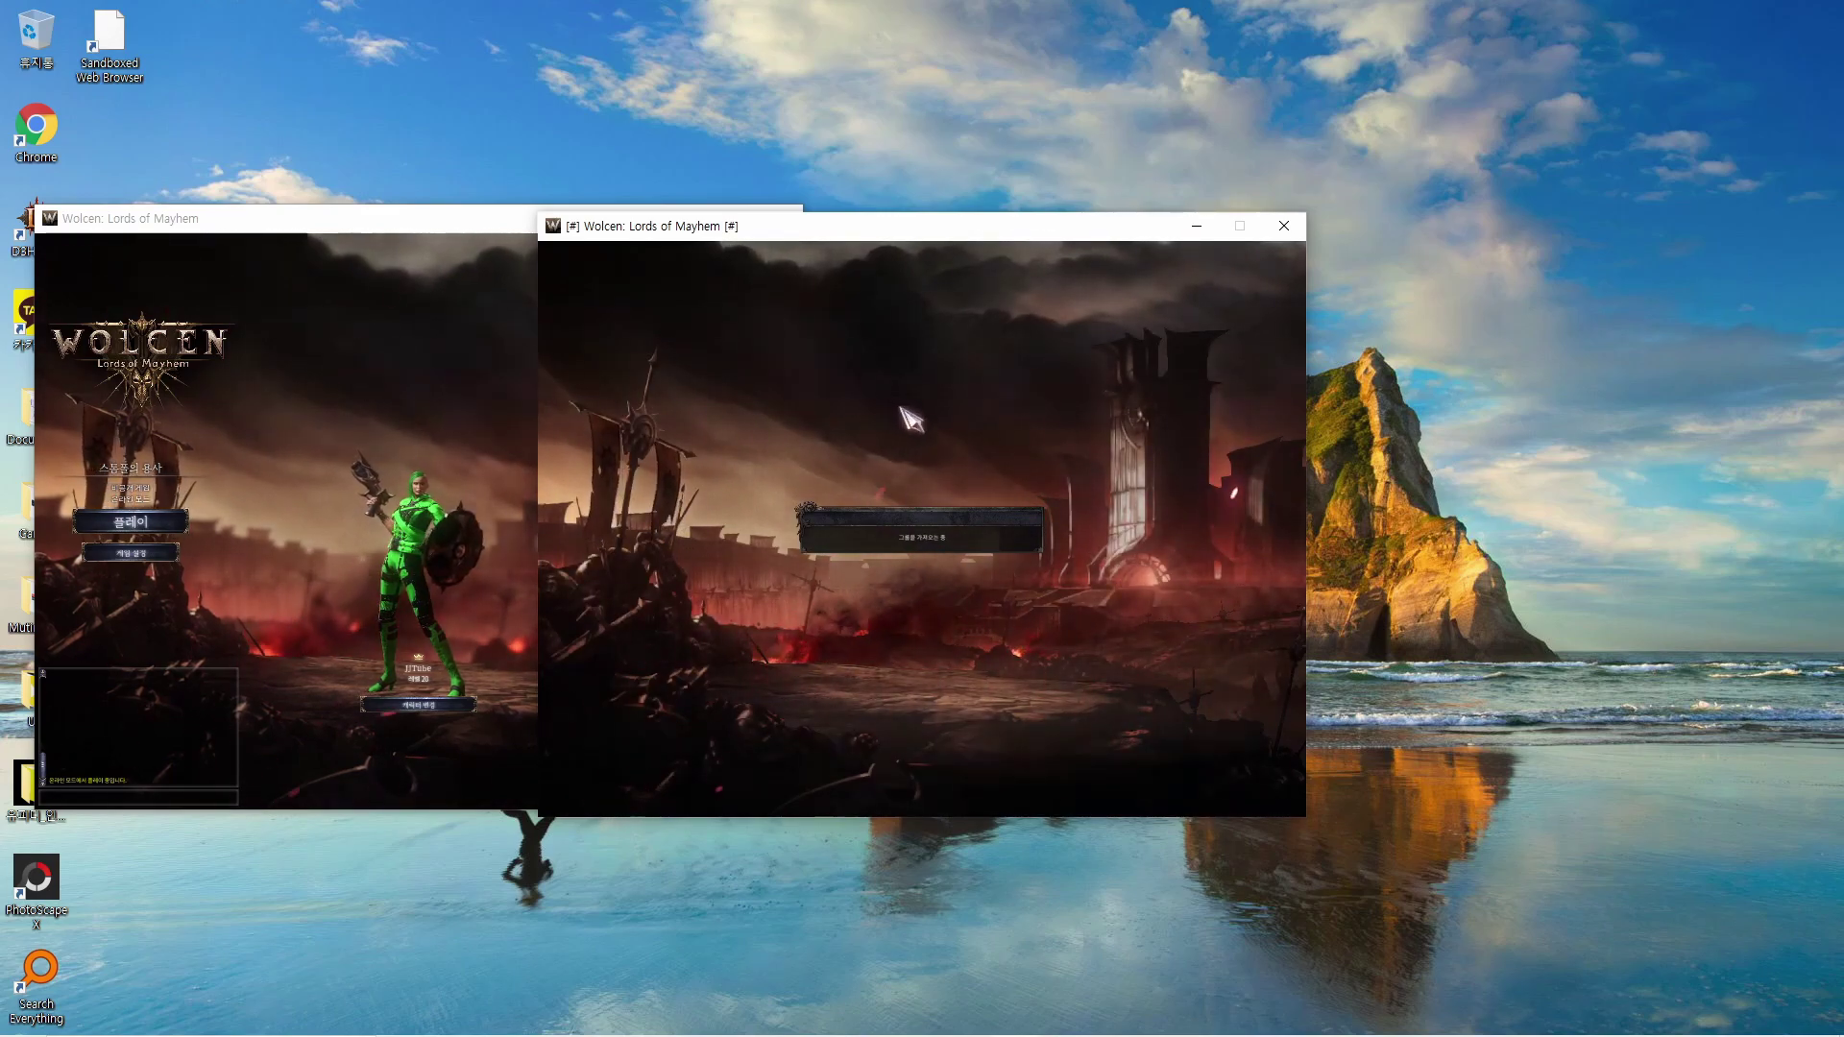
drag(859, 230, 1254, 213)
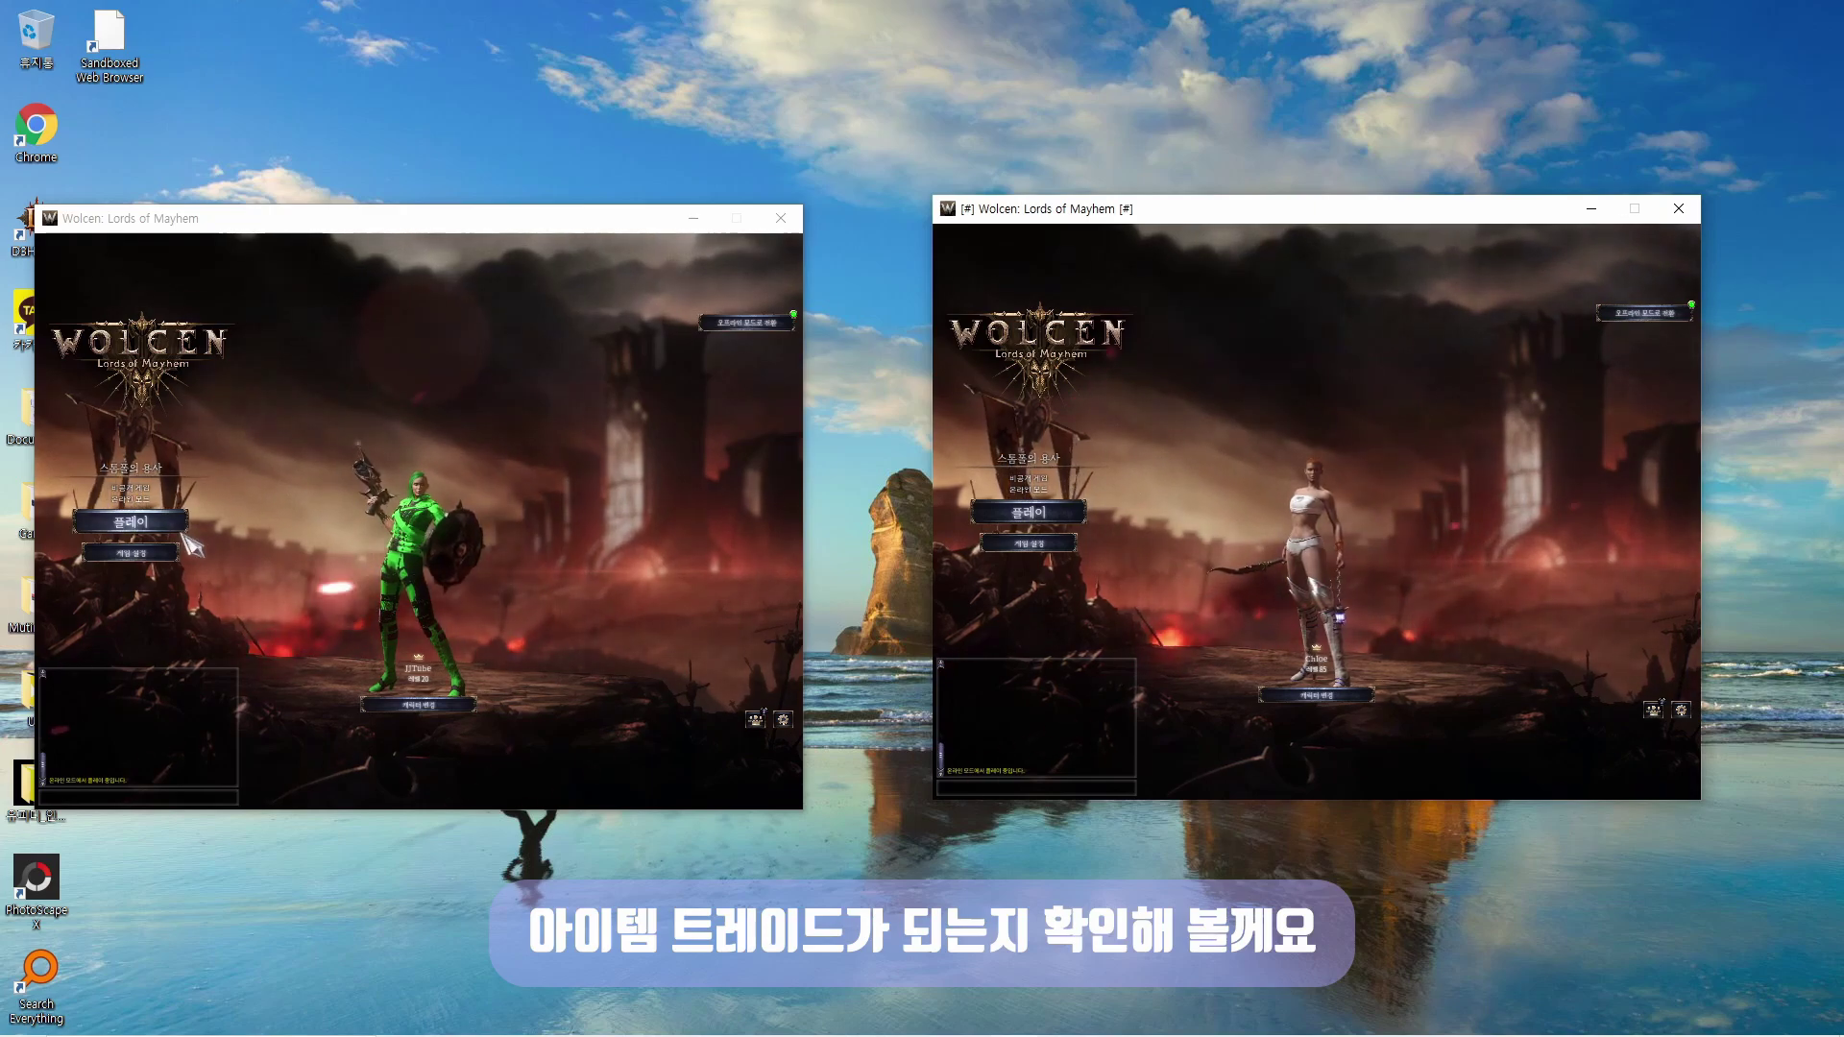
- Invite the sandboxed account from the regular game's social list and accept the invitation so both characters share a group
click(757, 719)
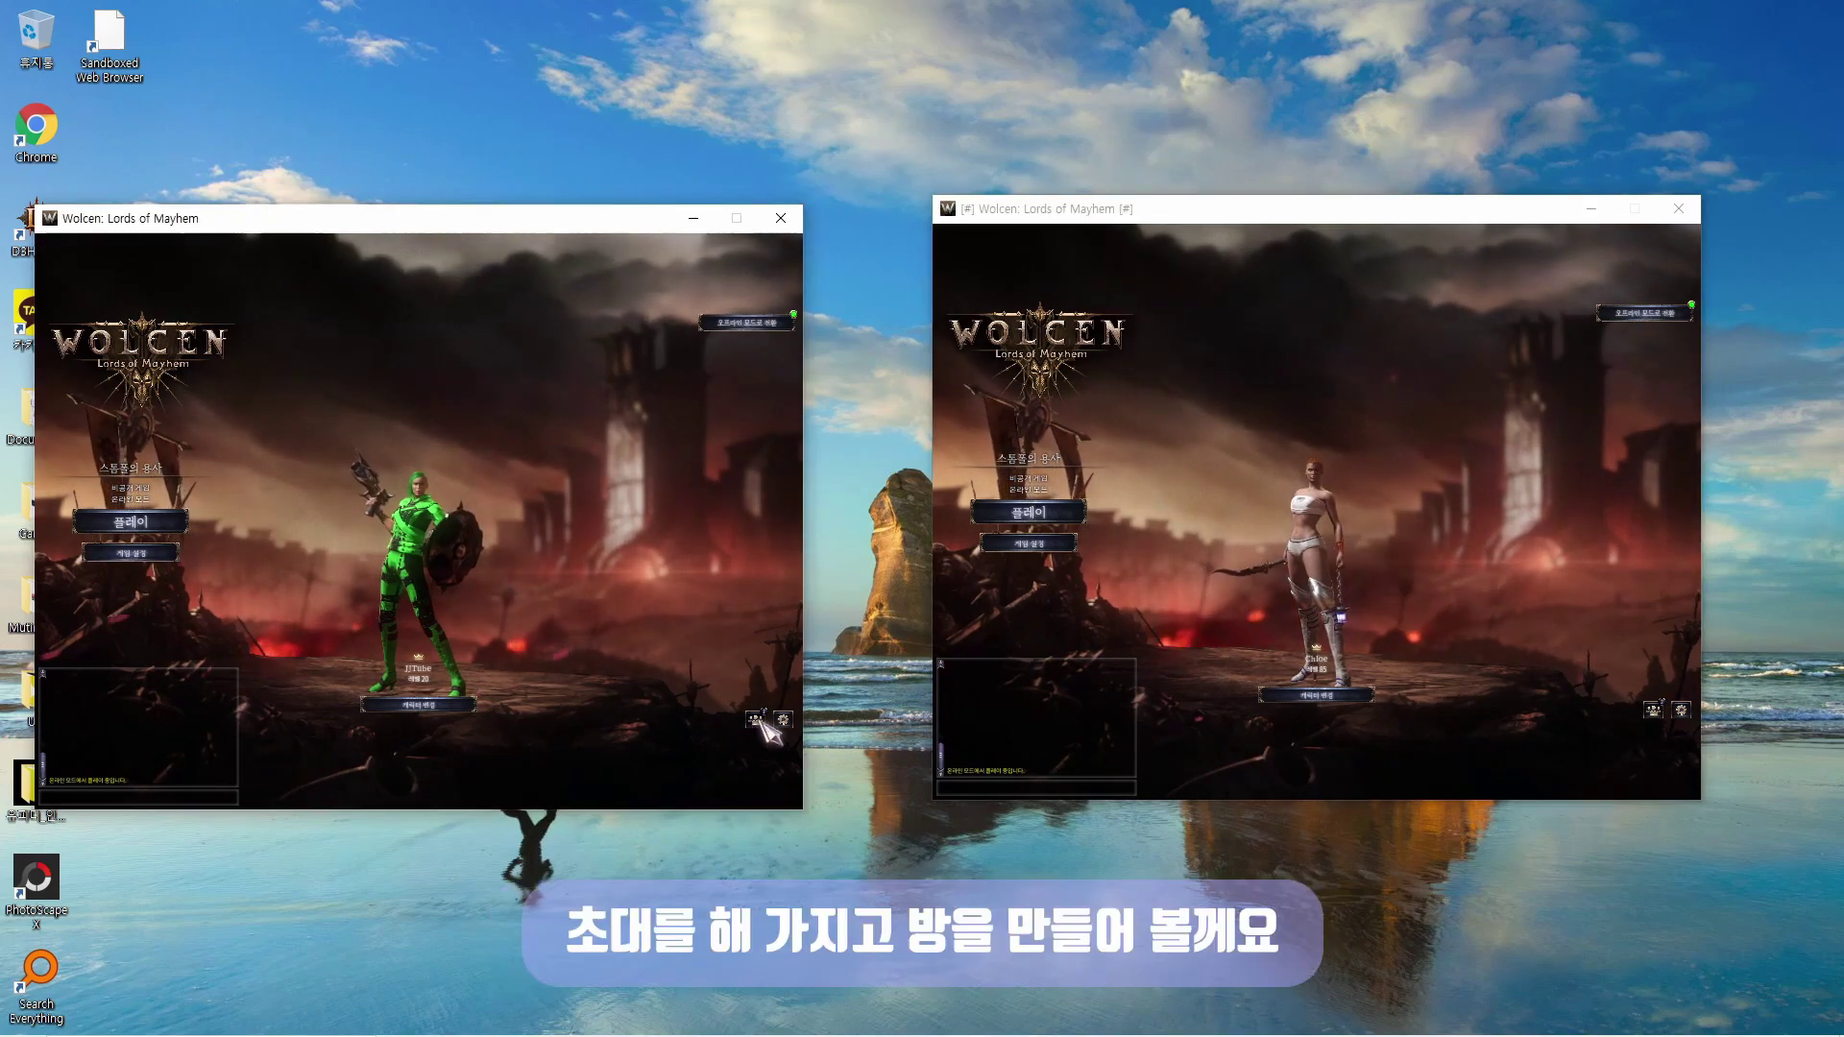
click(758, 720)
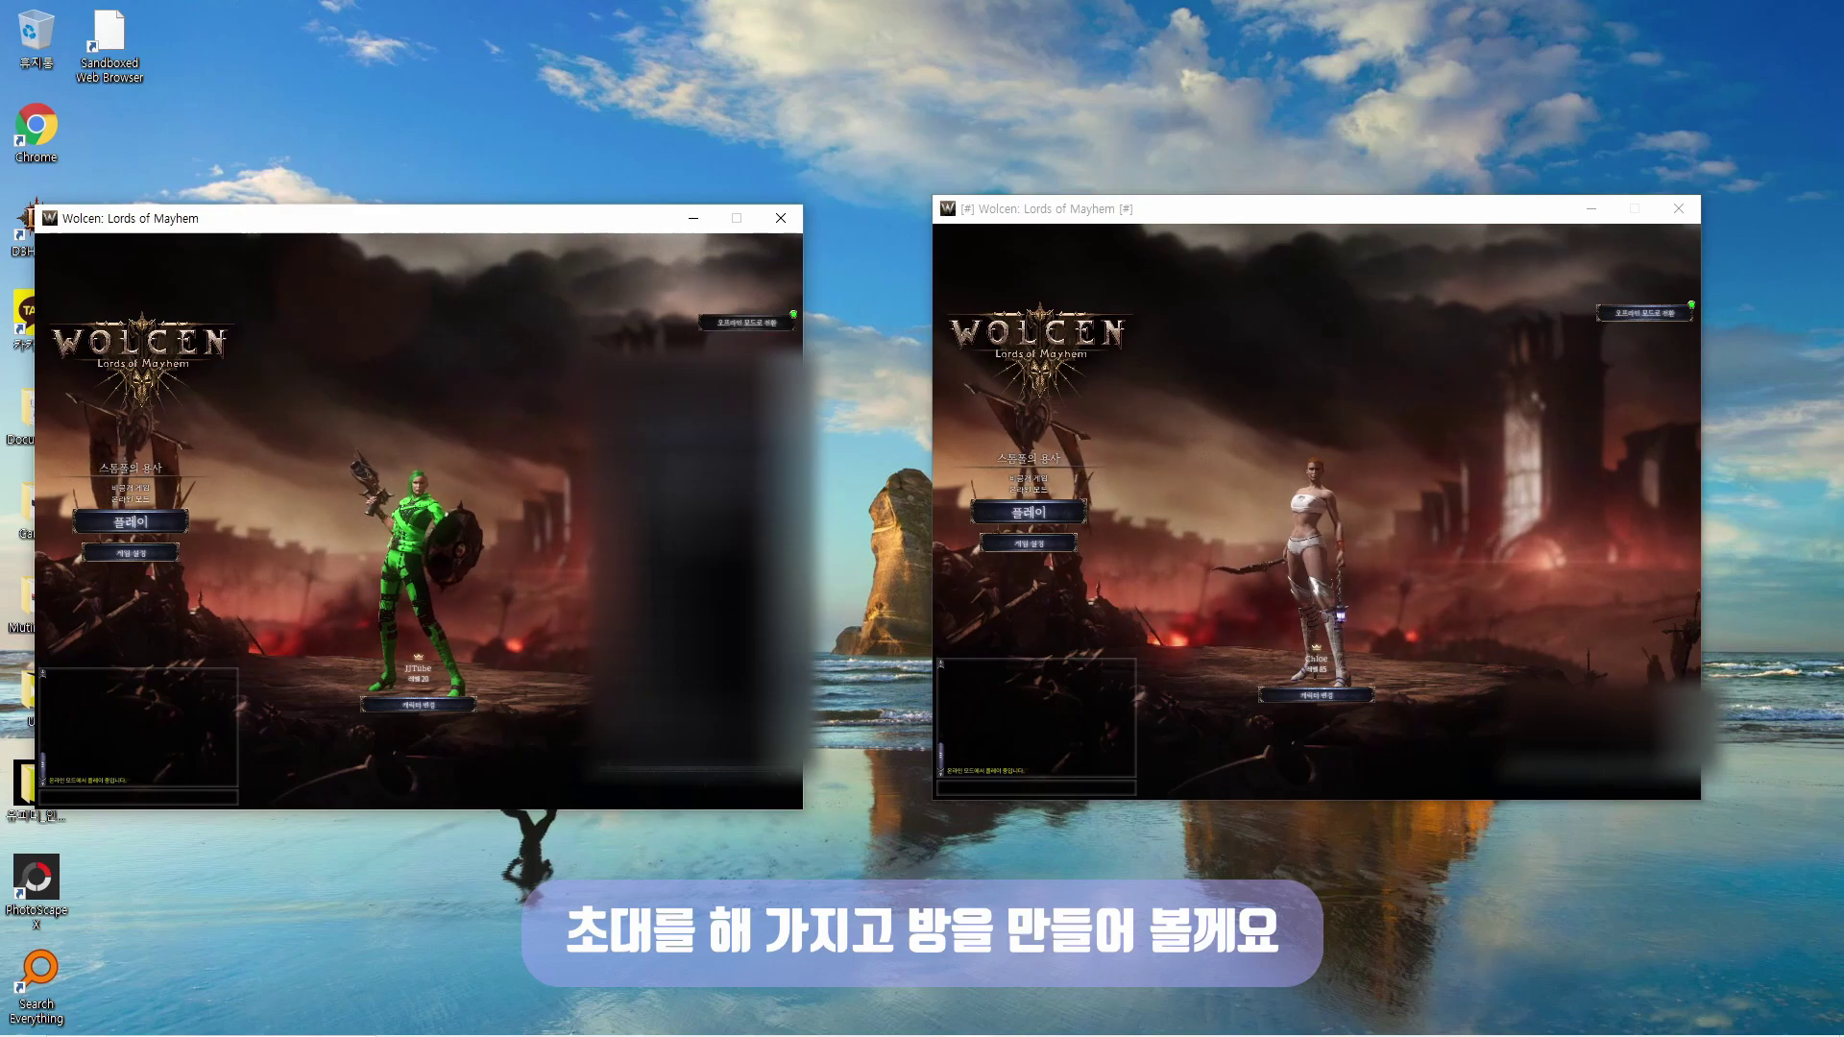
key(alt+Tab)
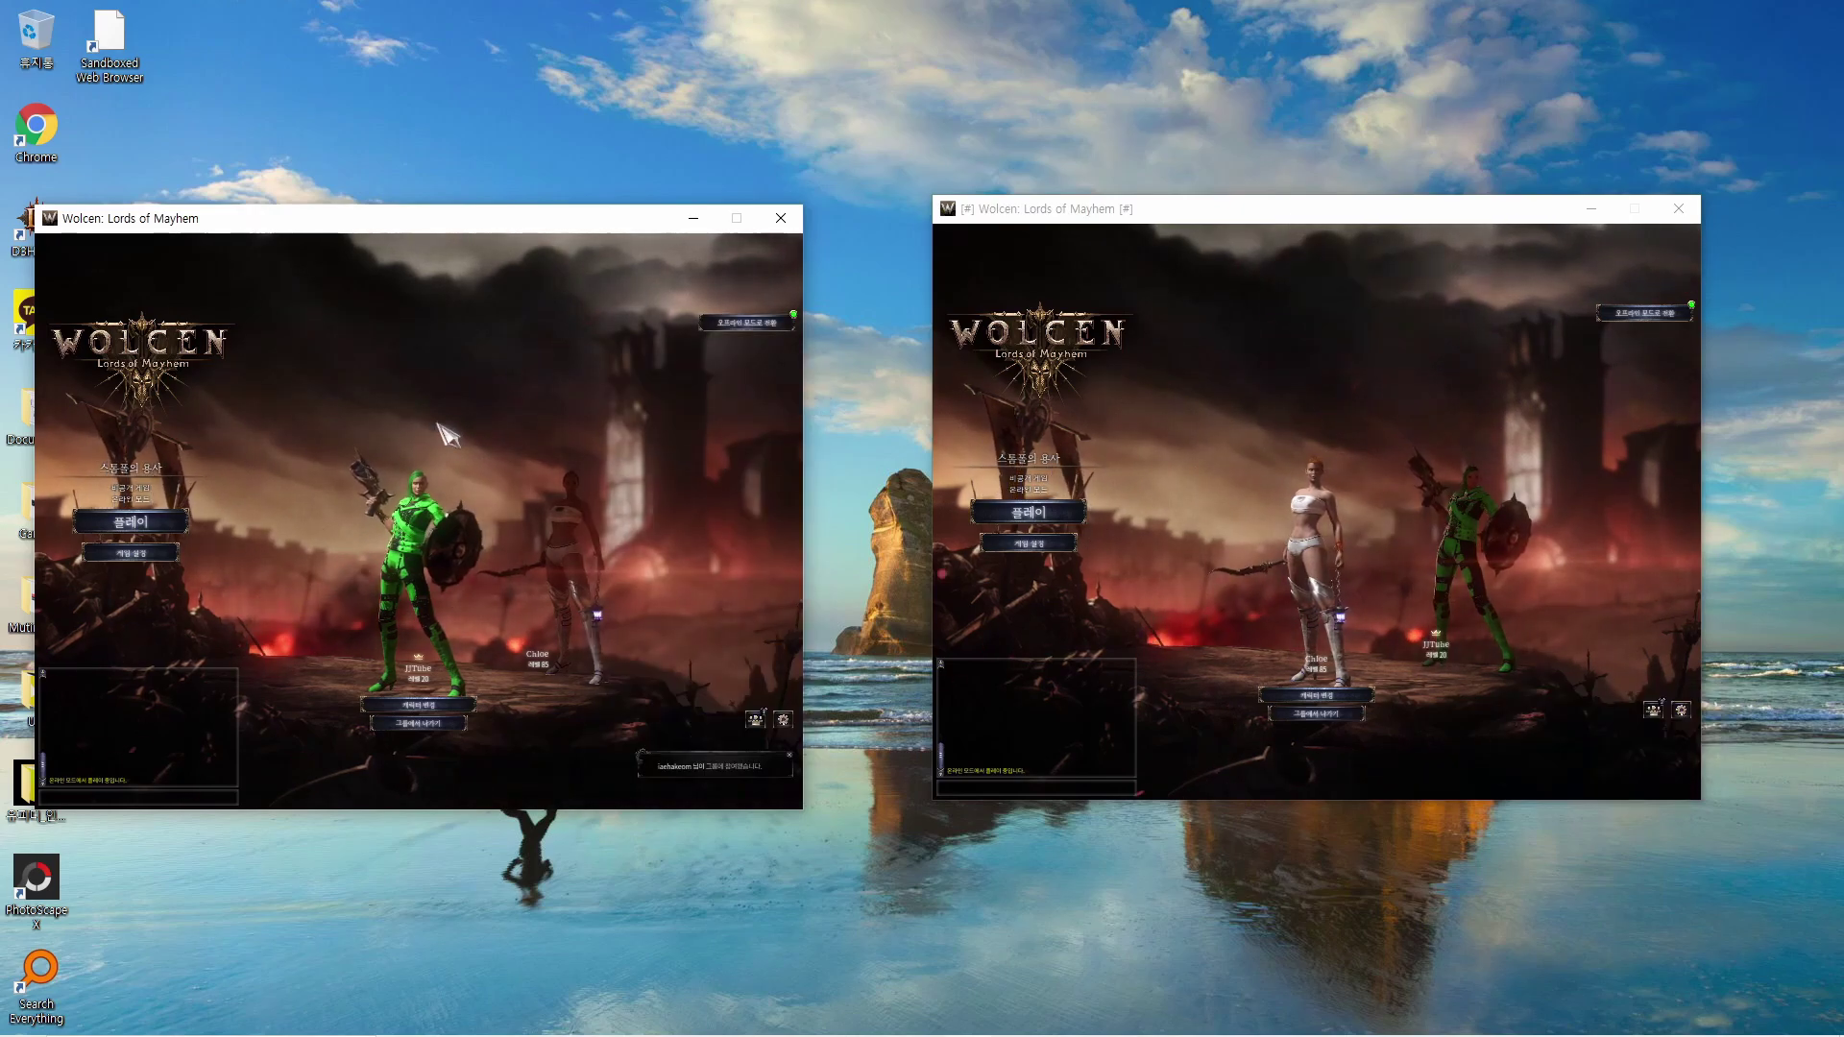
- Start the group game from the regular Wolcen window and walk the sandboxed character past the other character in town
click(144, 527)
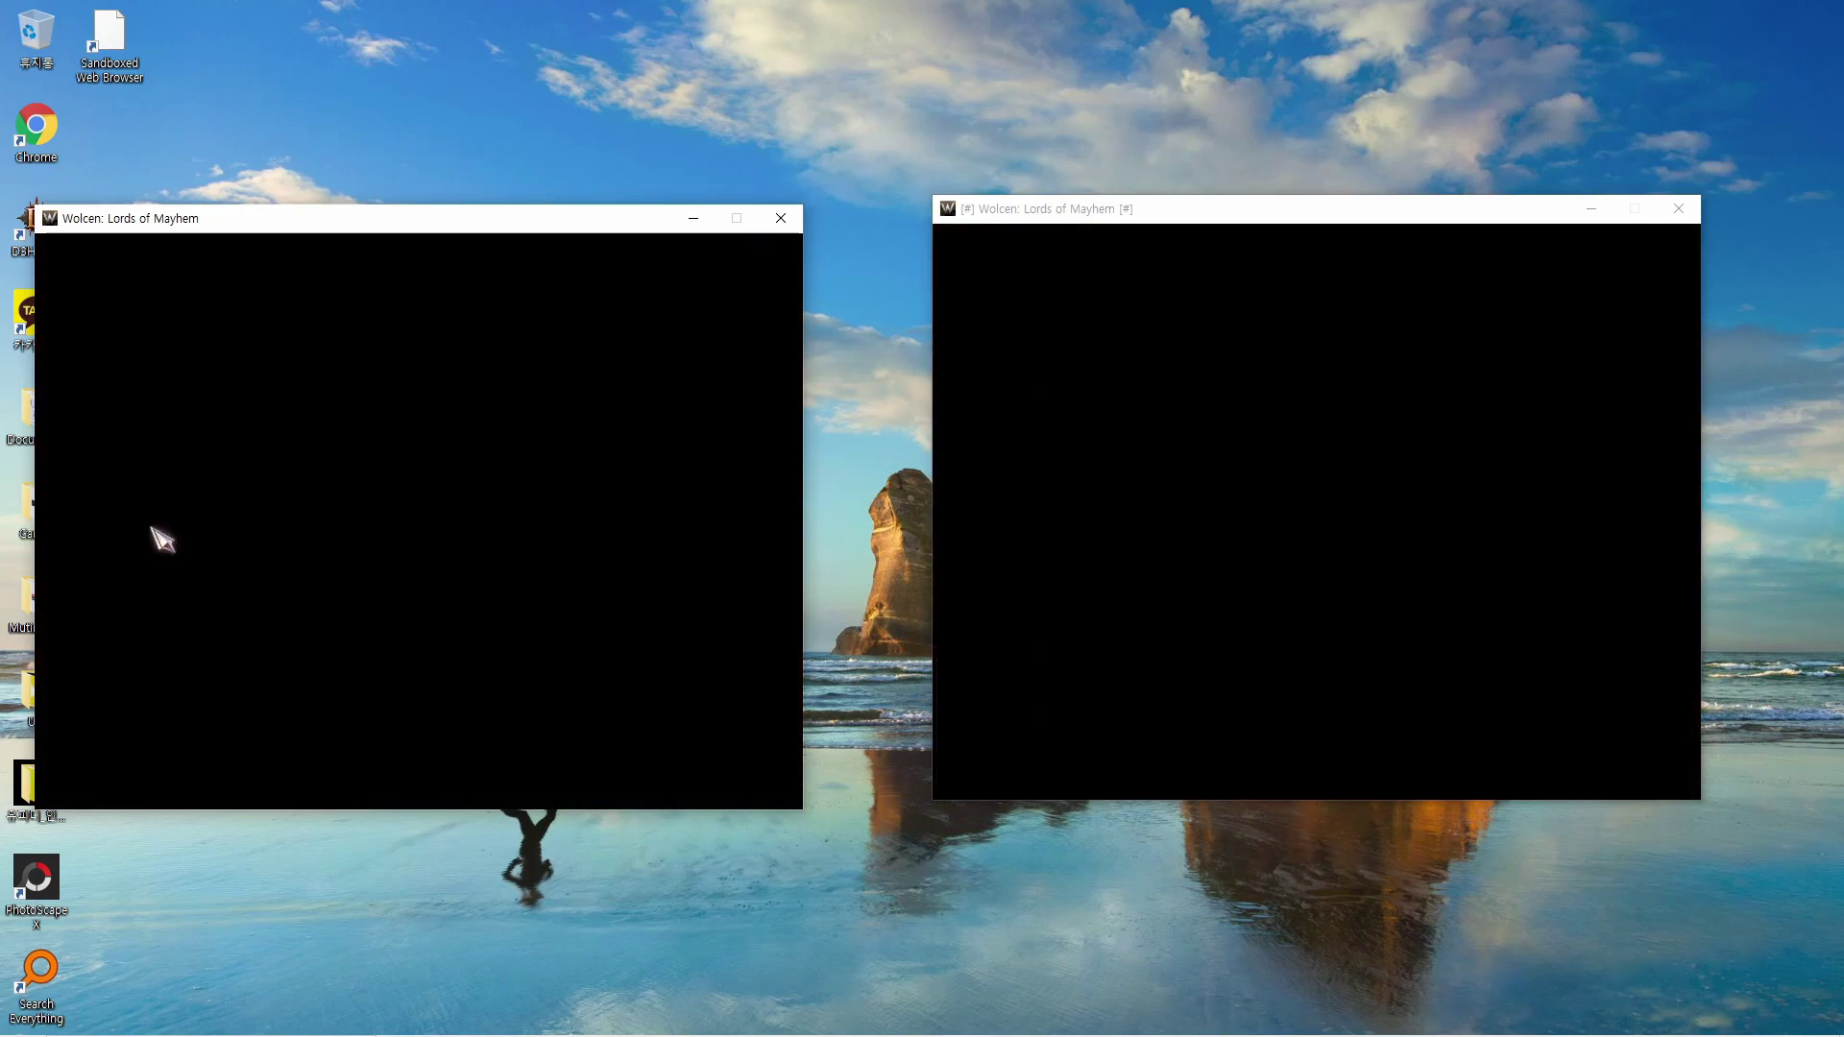
click(1172, 596)
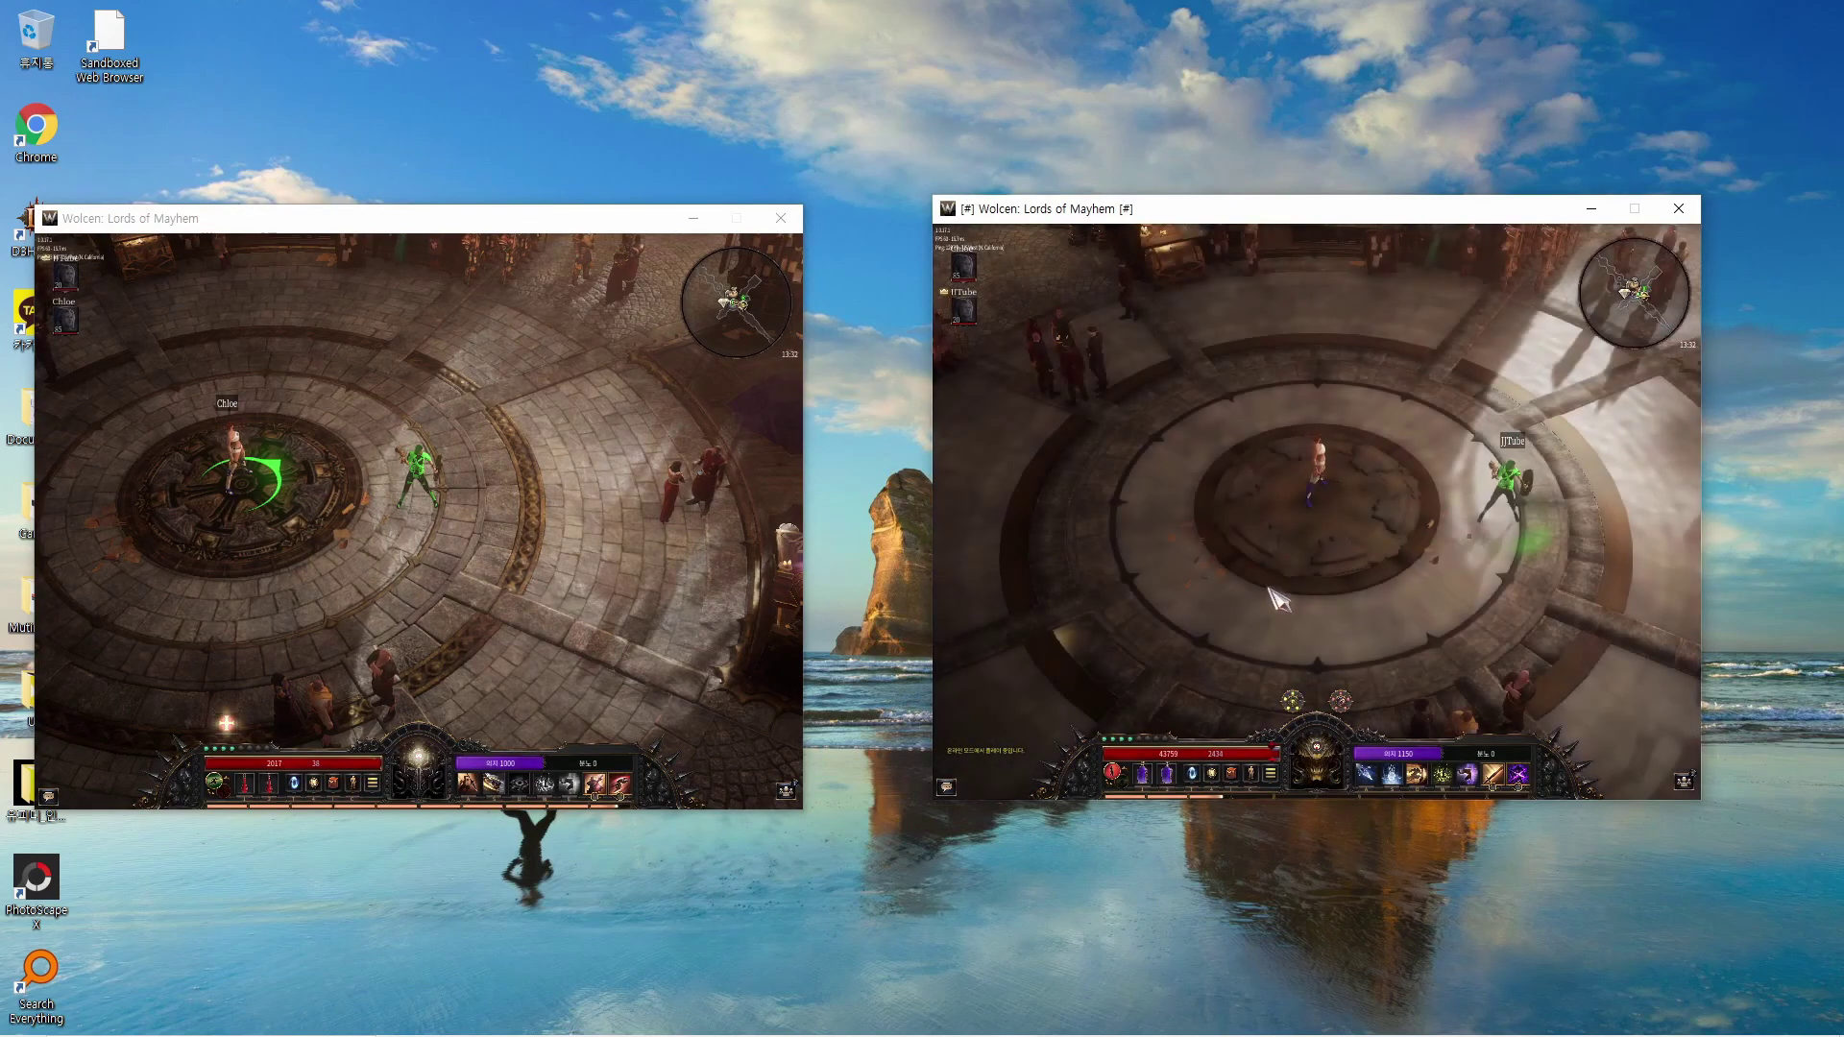
click(1461, 445)
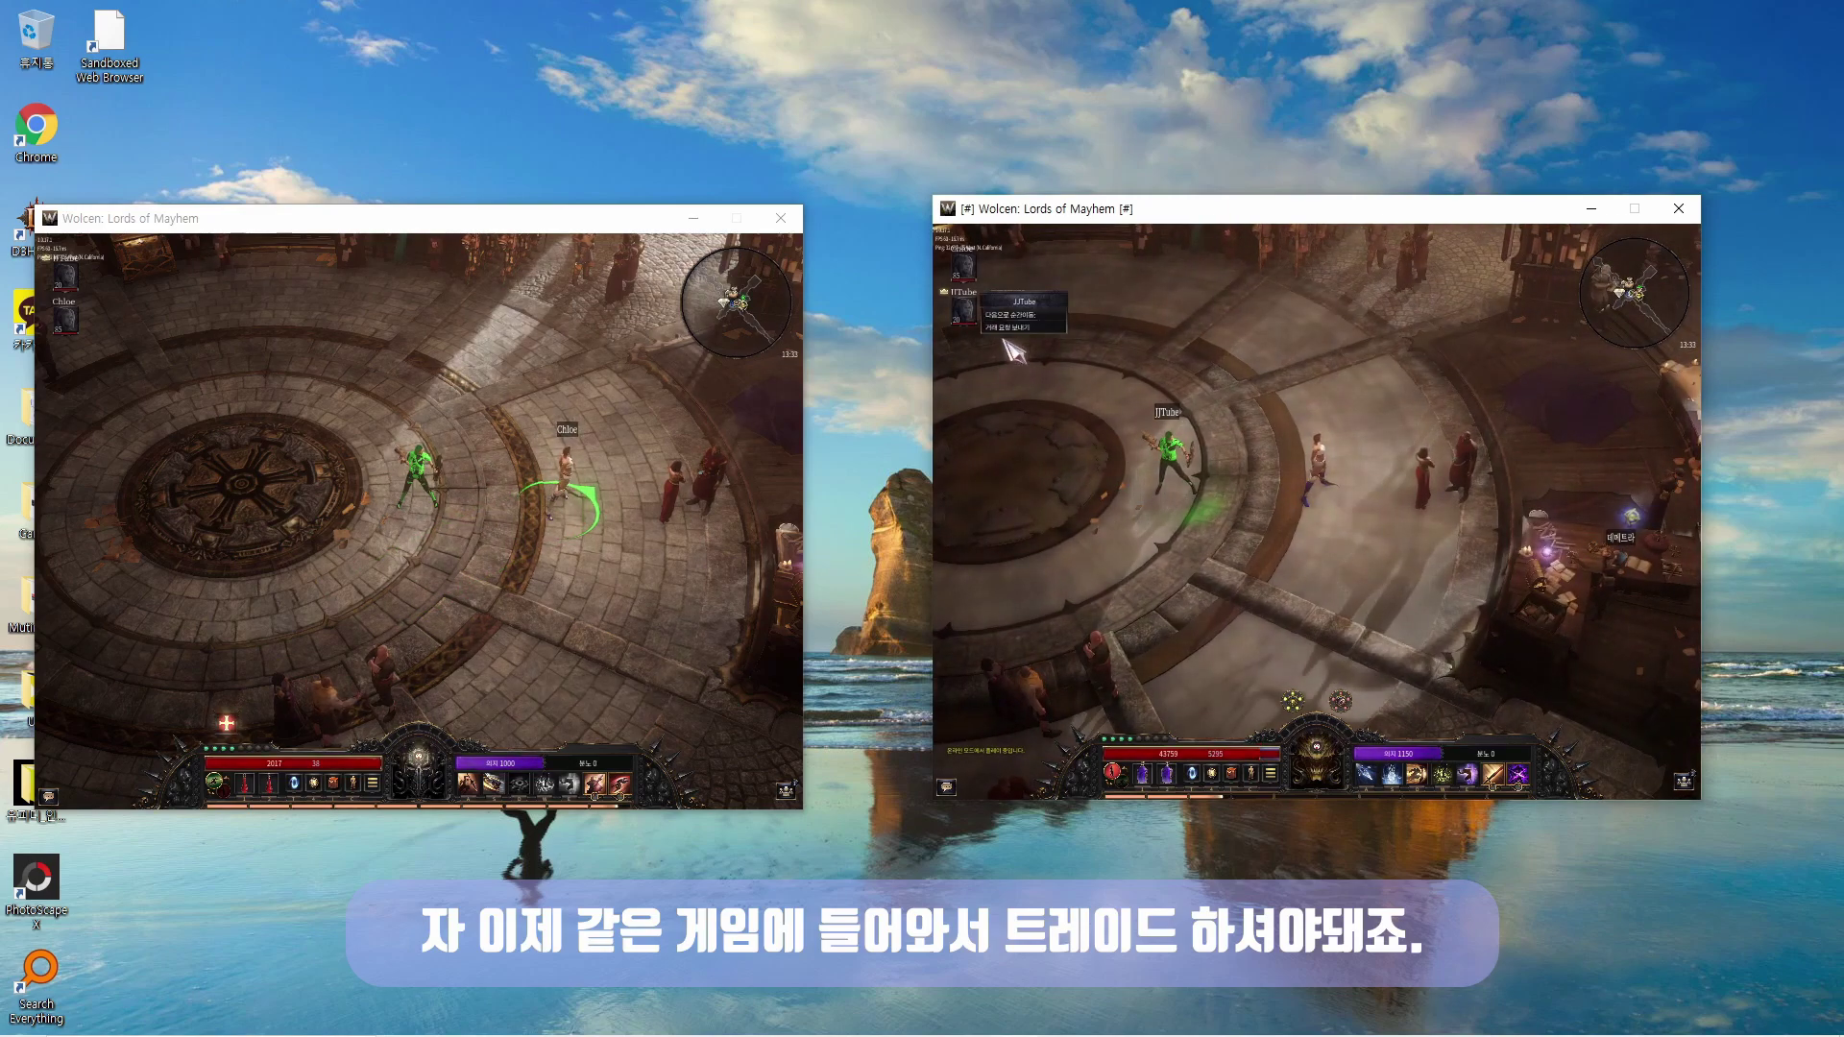
- Send a trade request from the sandboxed character to the group member, accept it in the regular game, and close the trade window
right_click(964, 309)
click(1009, 327)
click(689, 759)
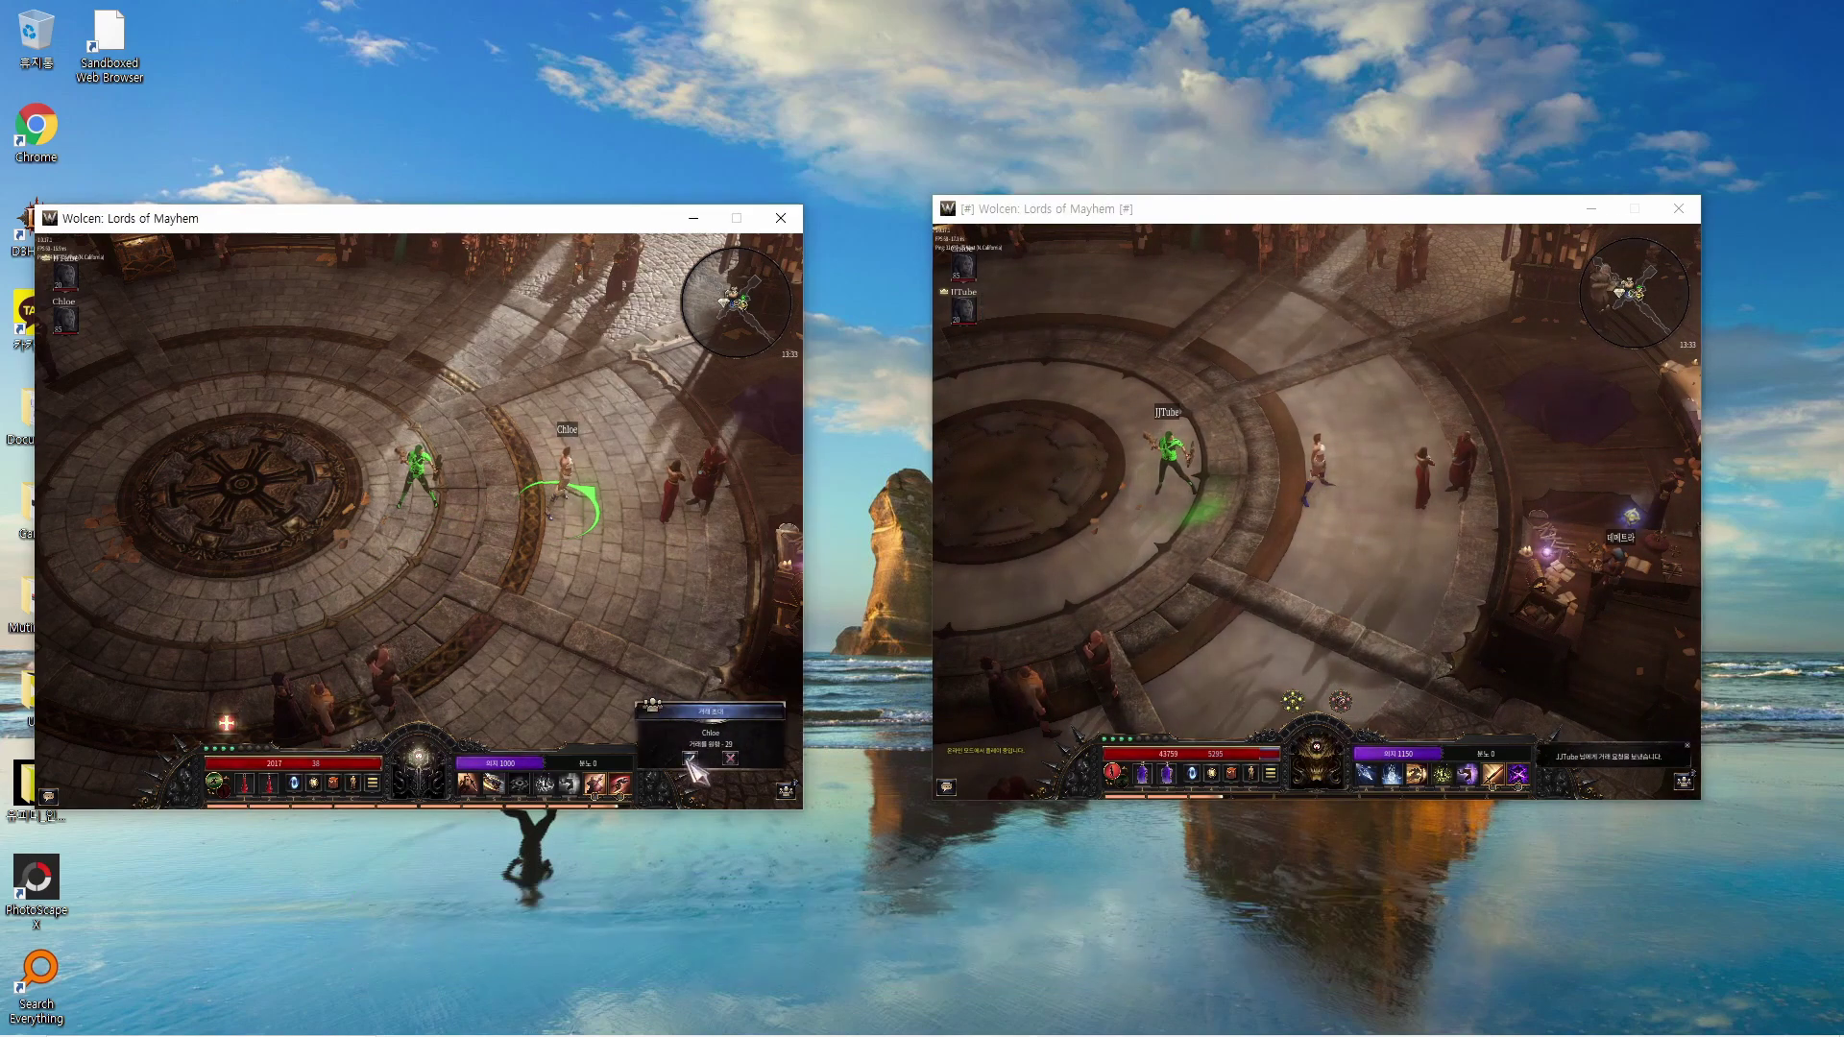
click(689, 757)
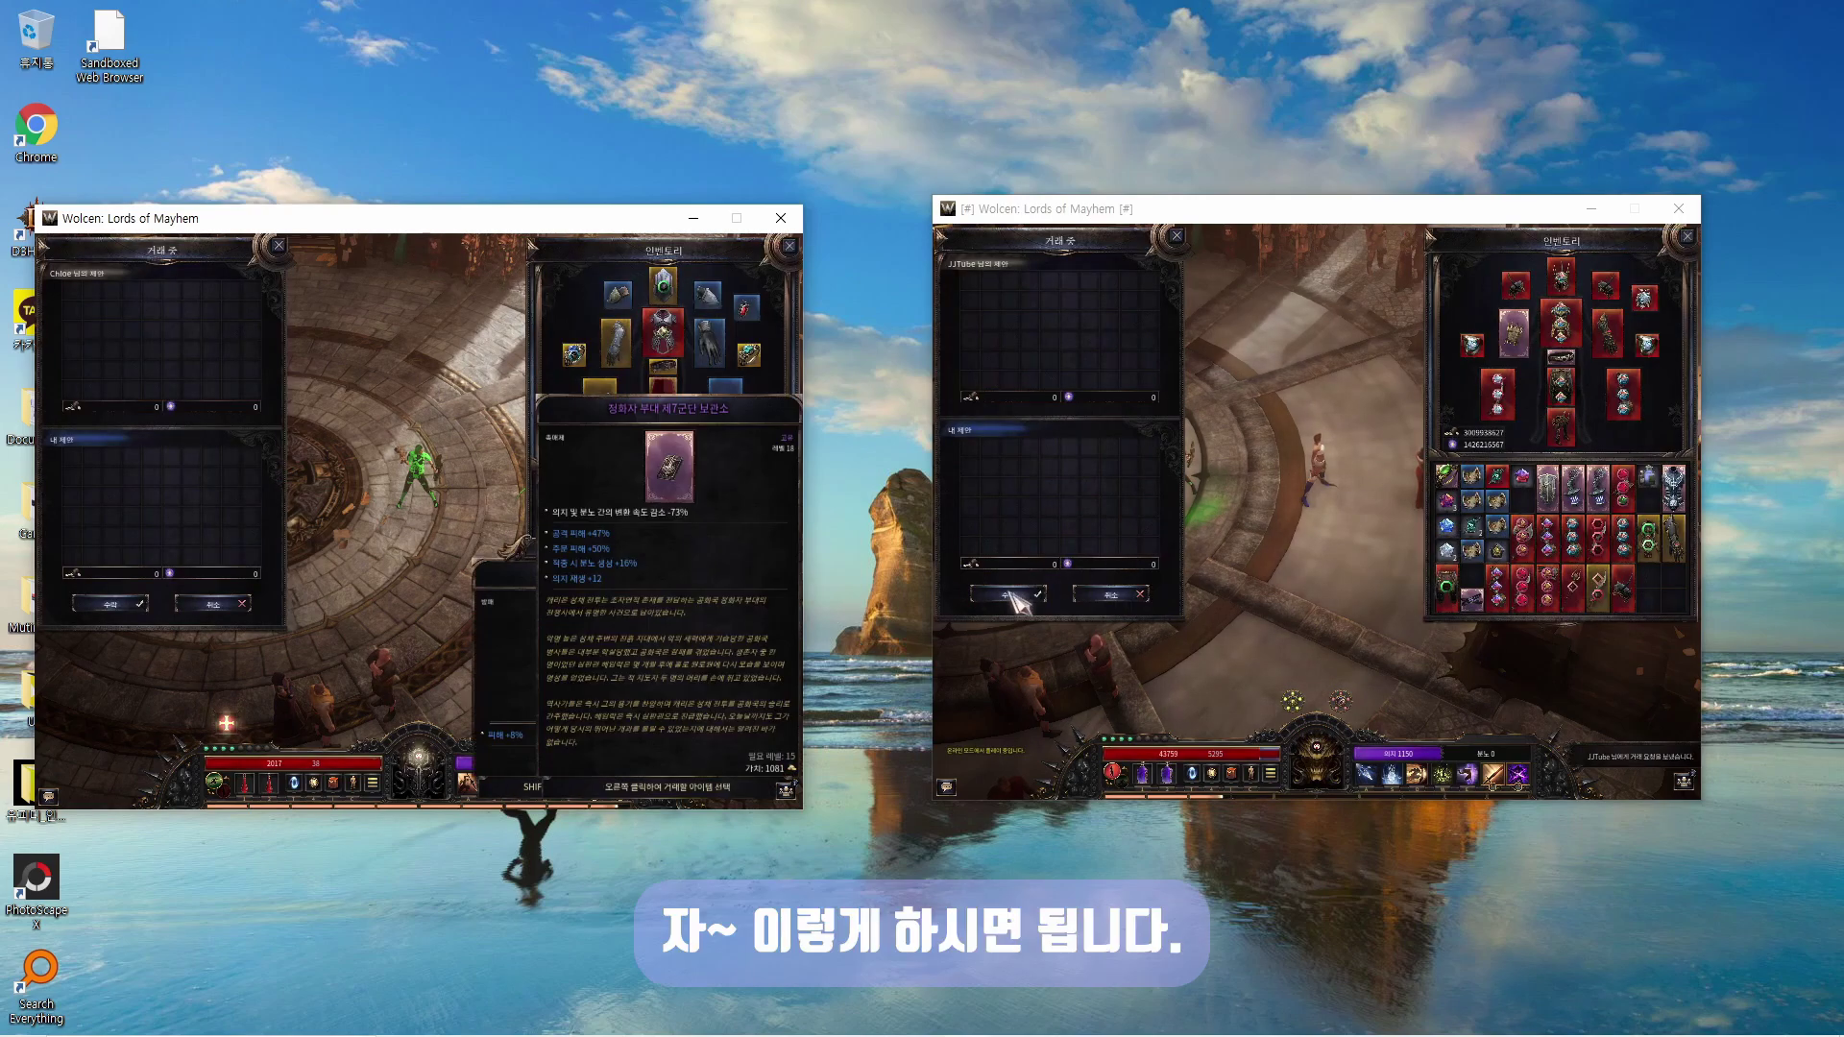
key(Escape)
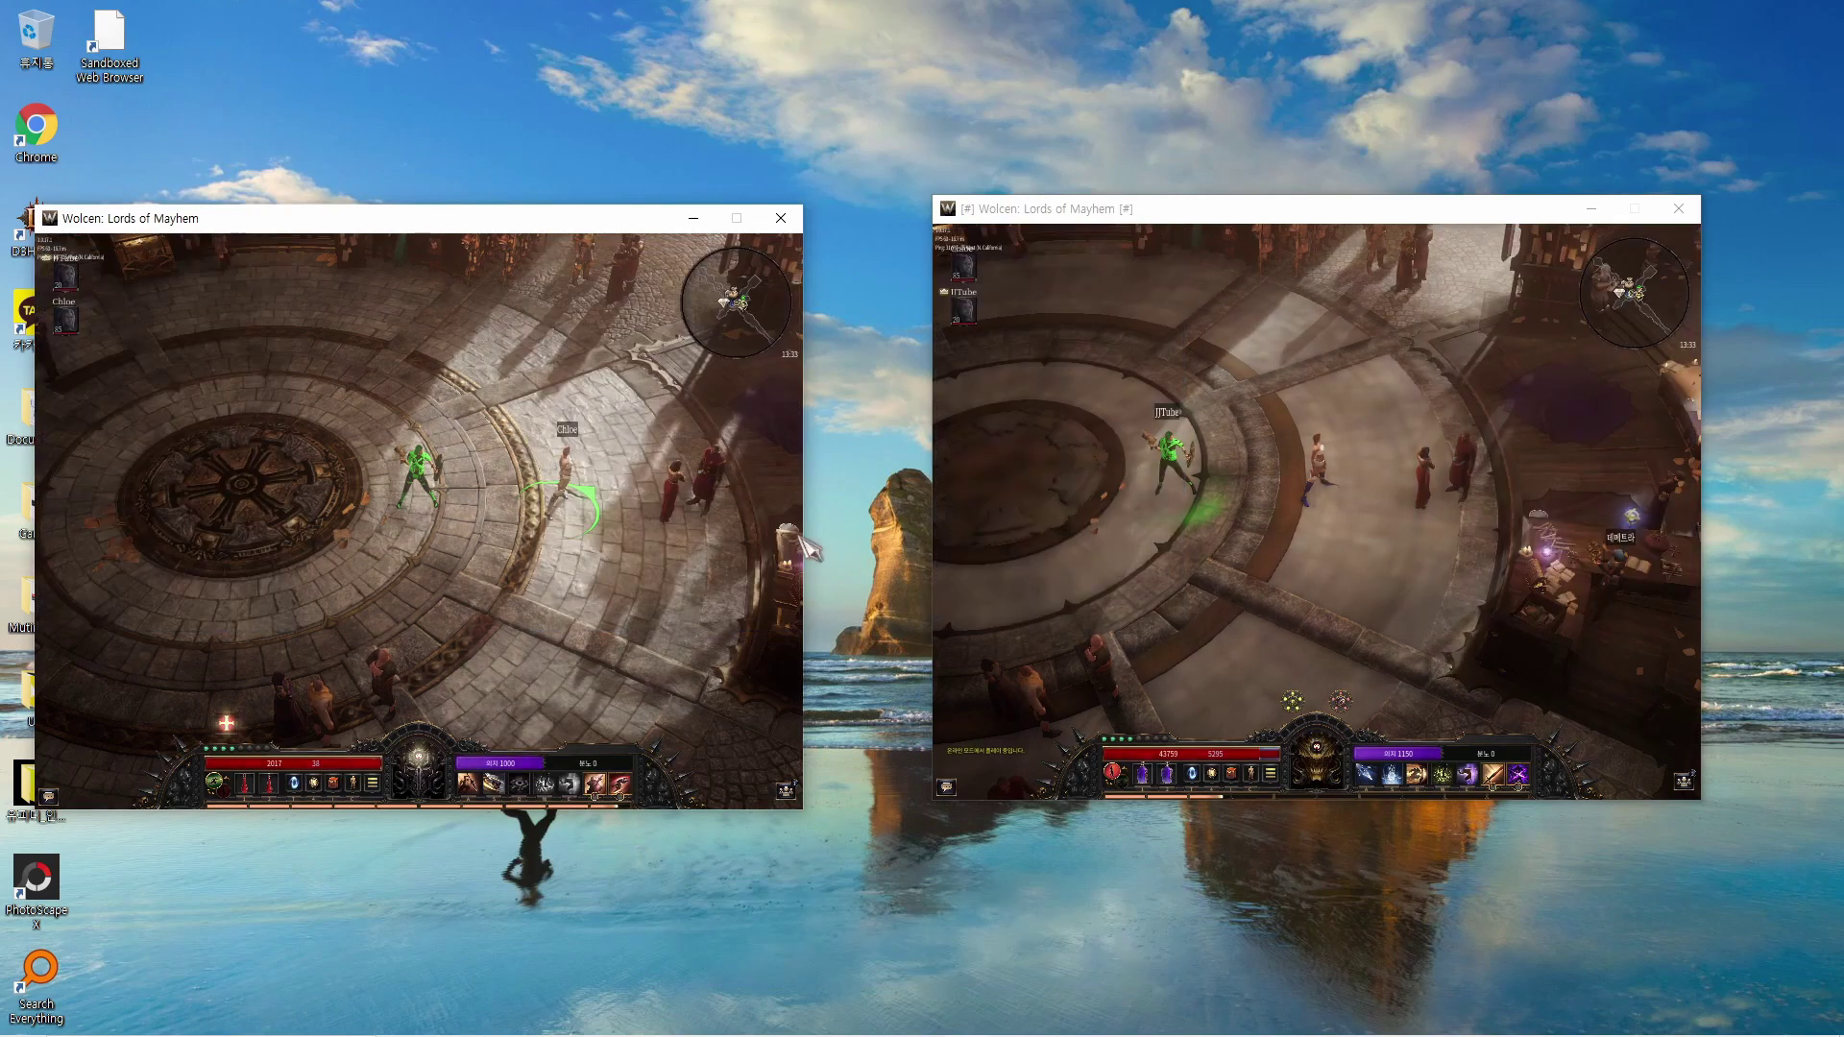